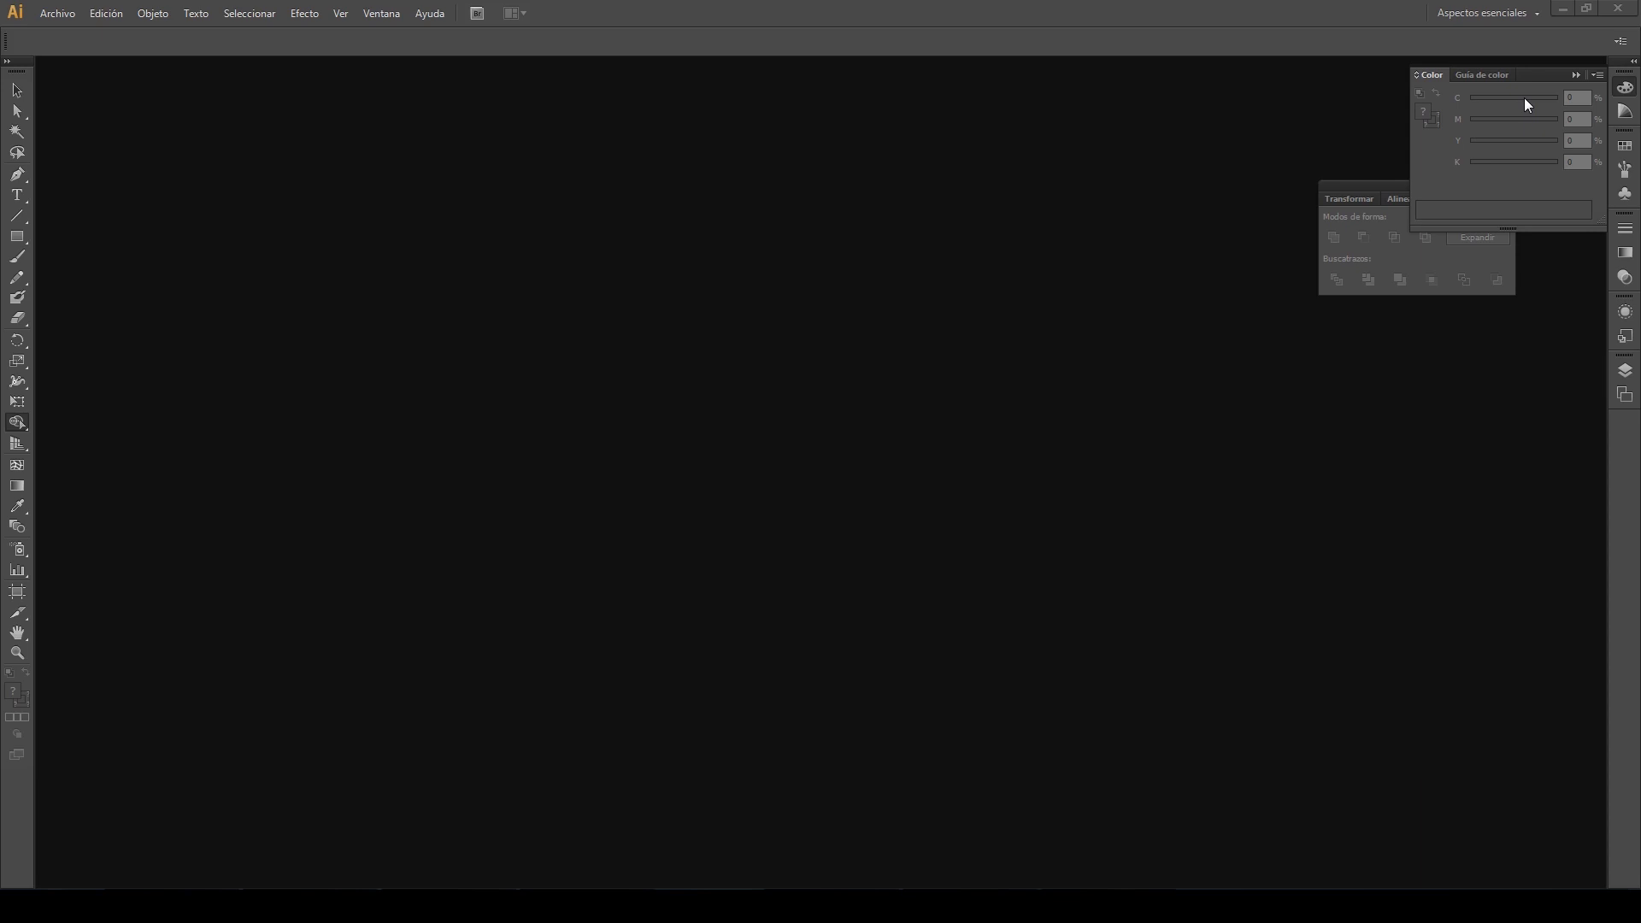
# Create a new A4 document in landscape orientation, 29,7 × 21 cm, with centimetre units
pyautogui.click(46, 13)
pyautogui.click(78, 35)
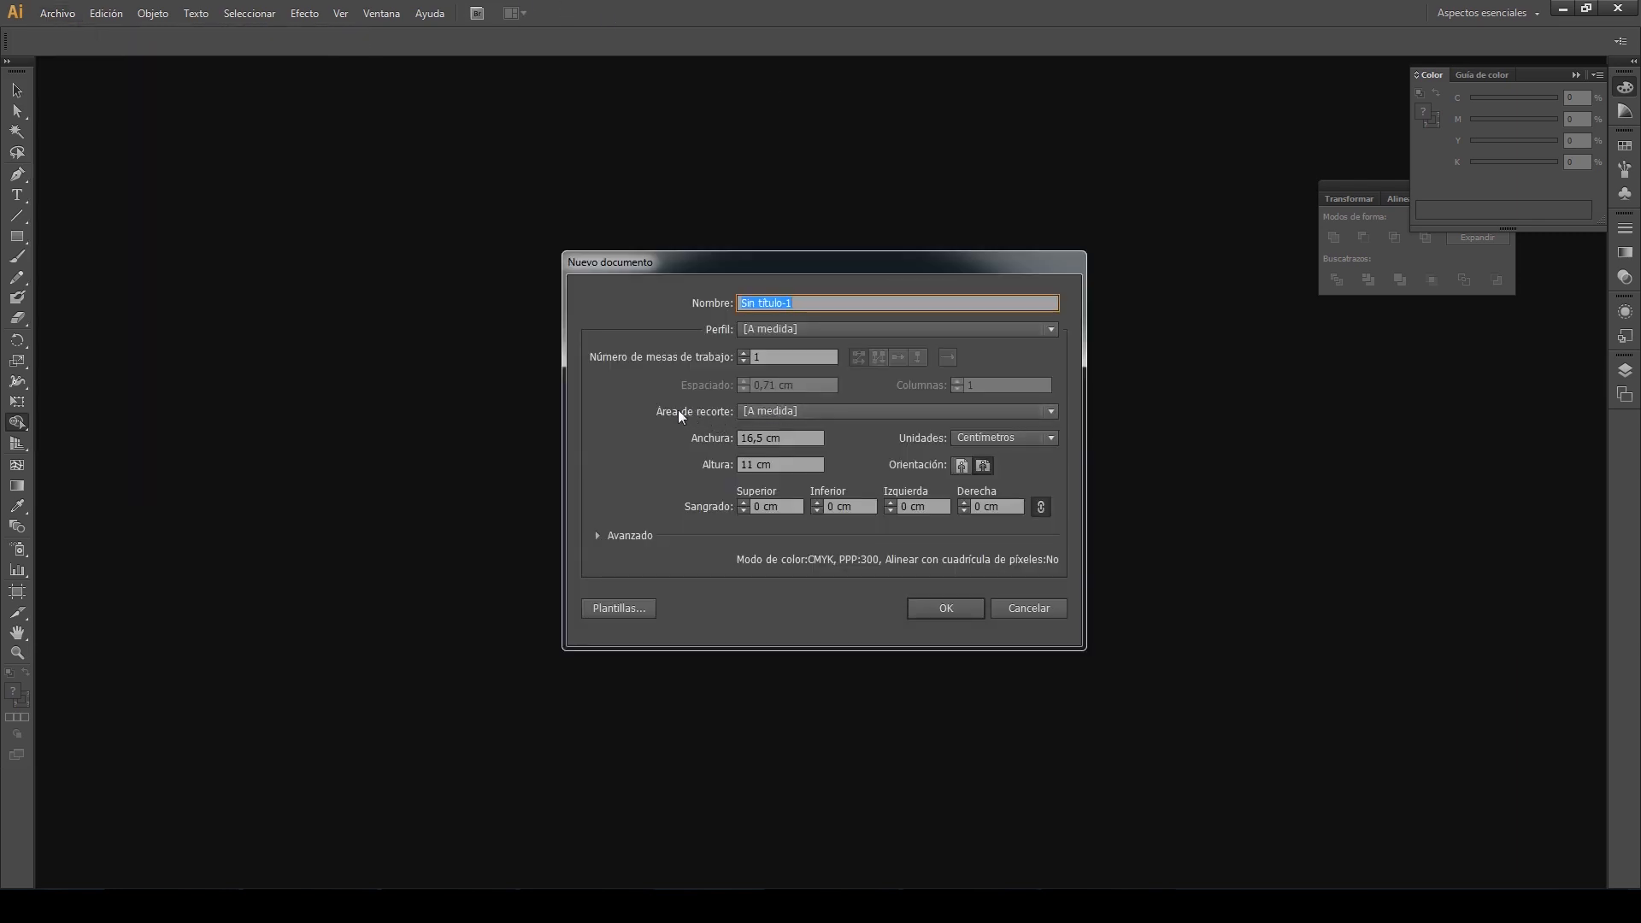
pyautogui.click(759, 412)
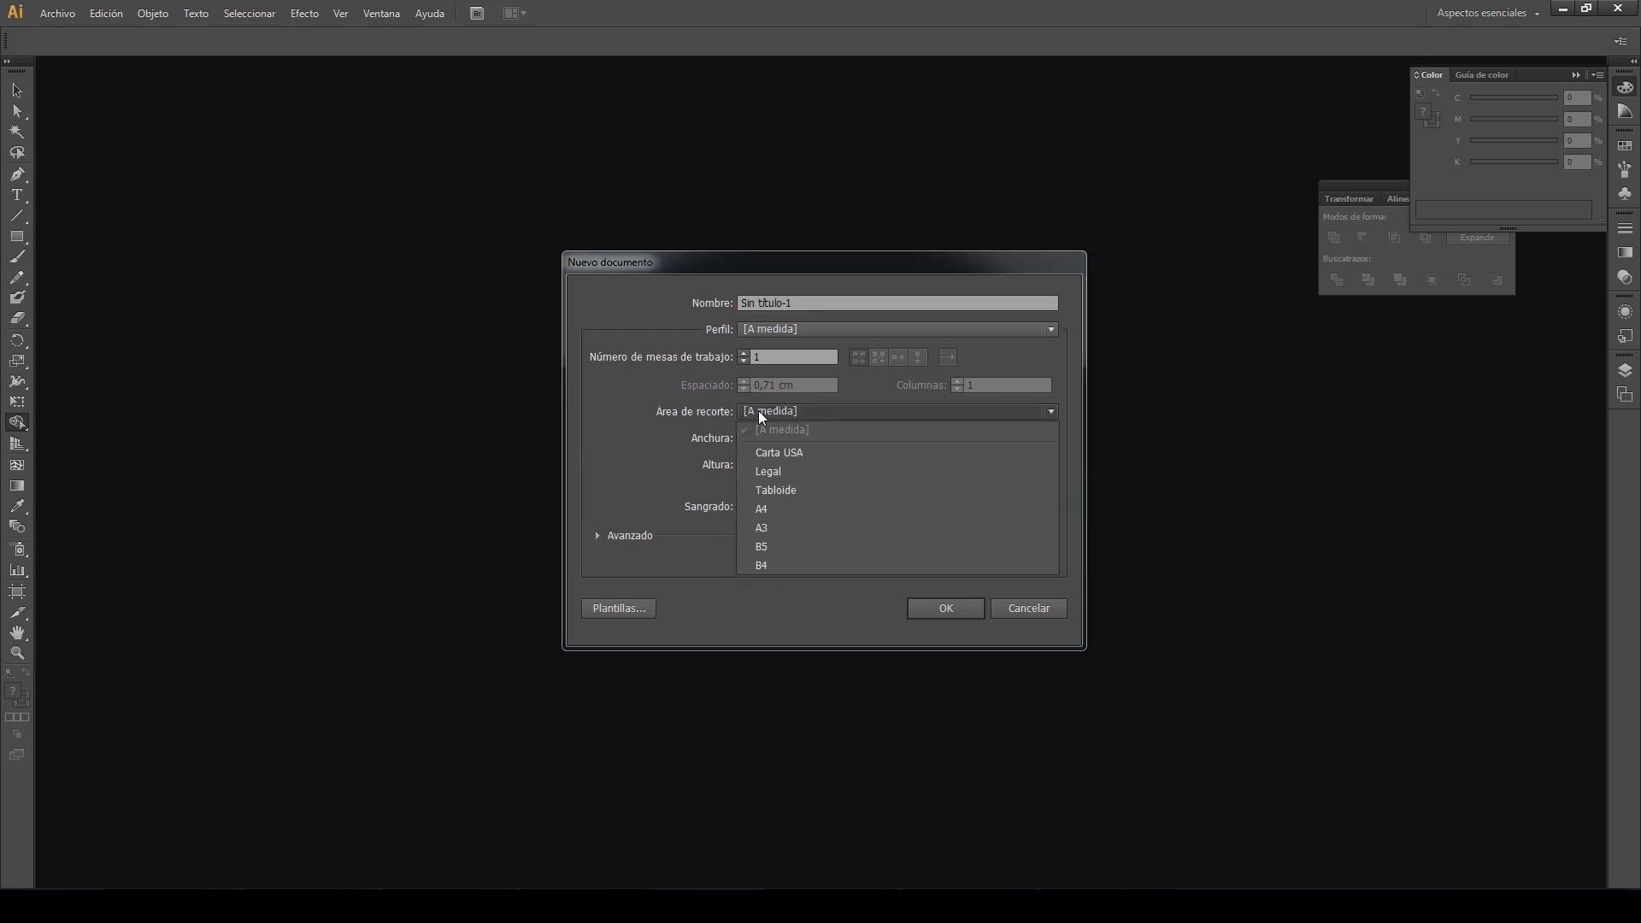
pyautogui.click(765, 508)
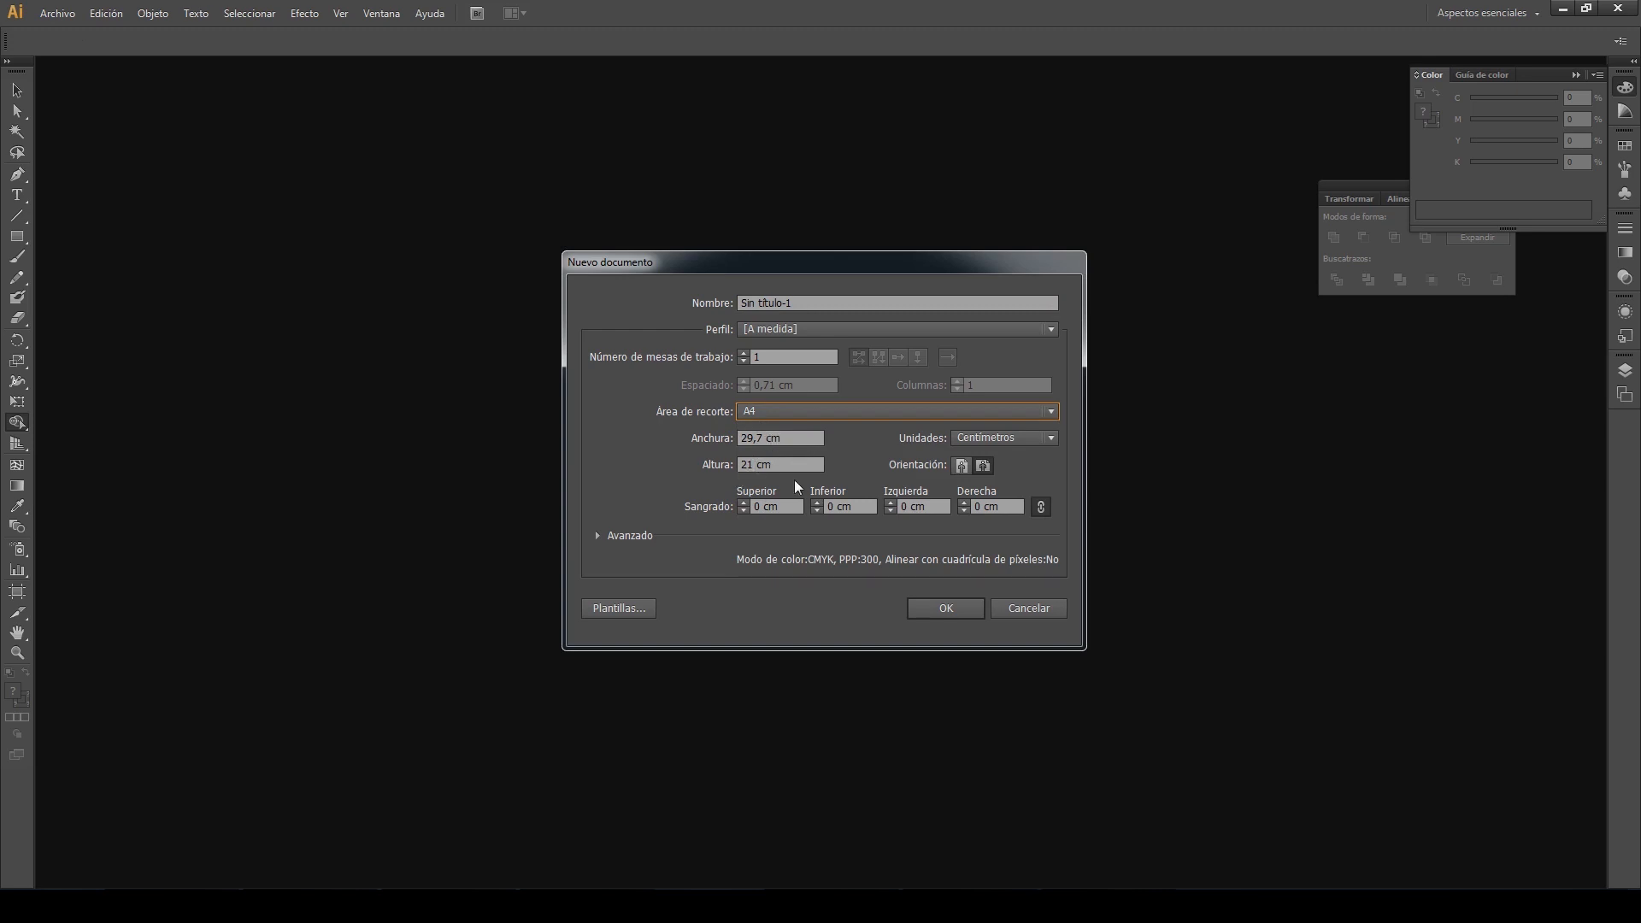
pyautogui.click(986, 464)
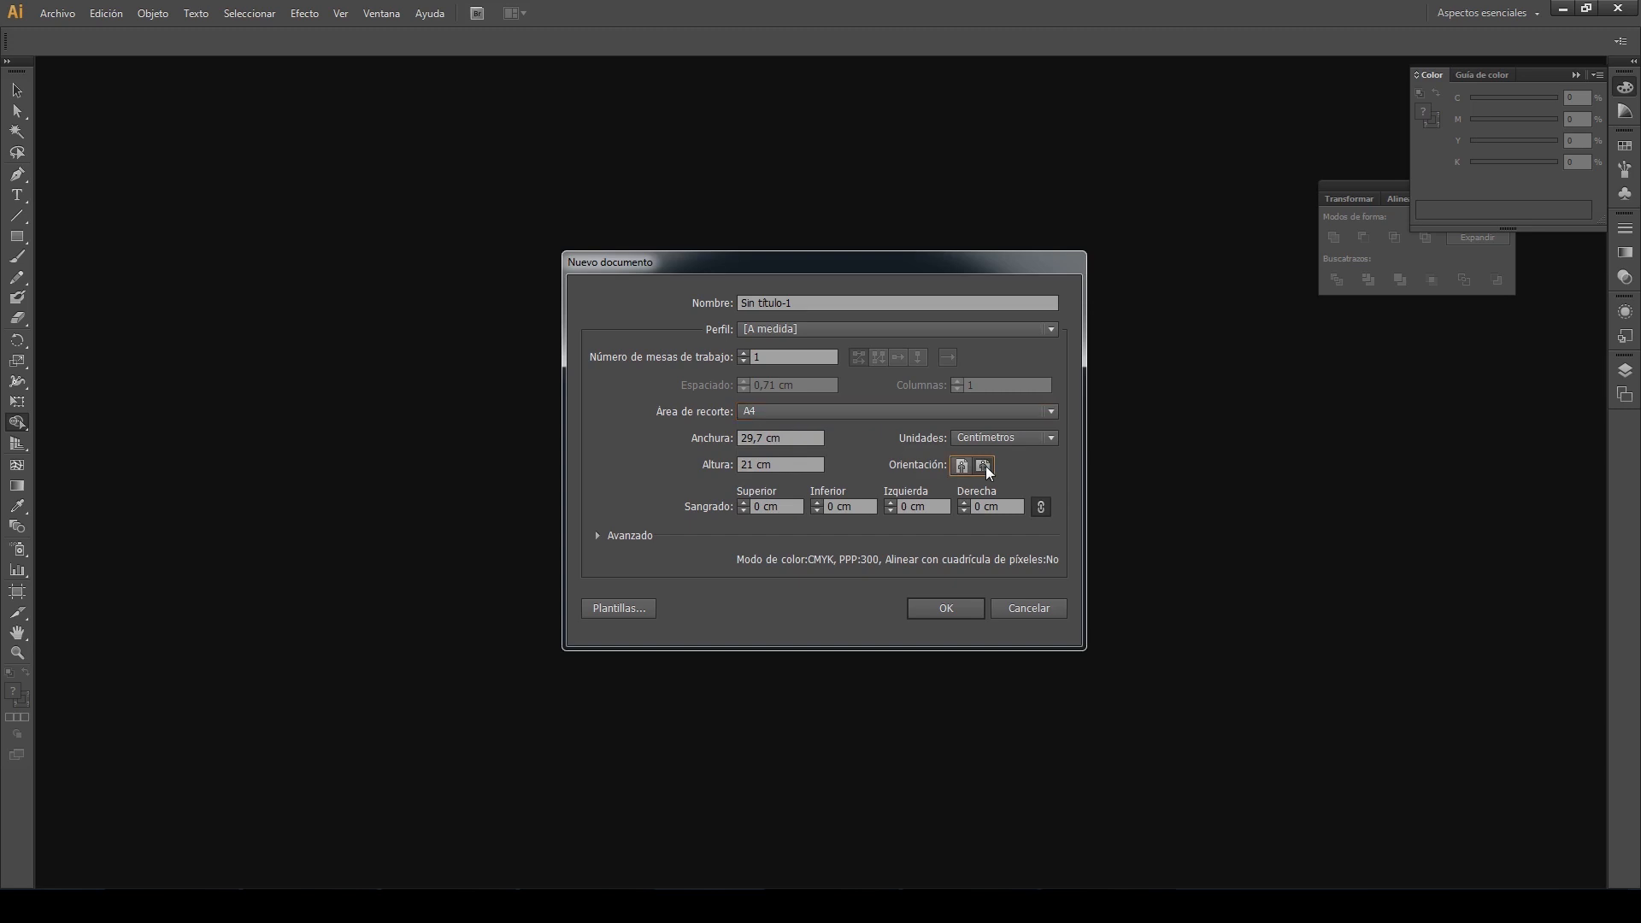
pyautogui.click(963, 466)
pyautogui.click(984, 466)
pyautogui.click(954, 608)
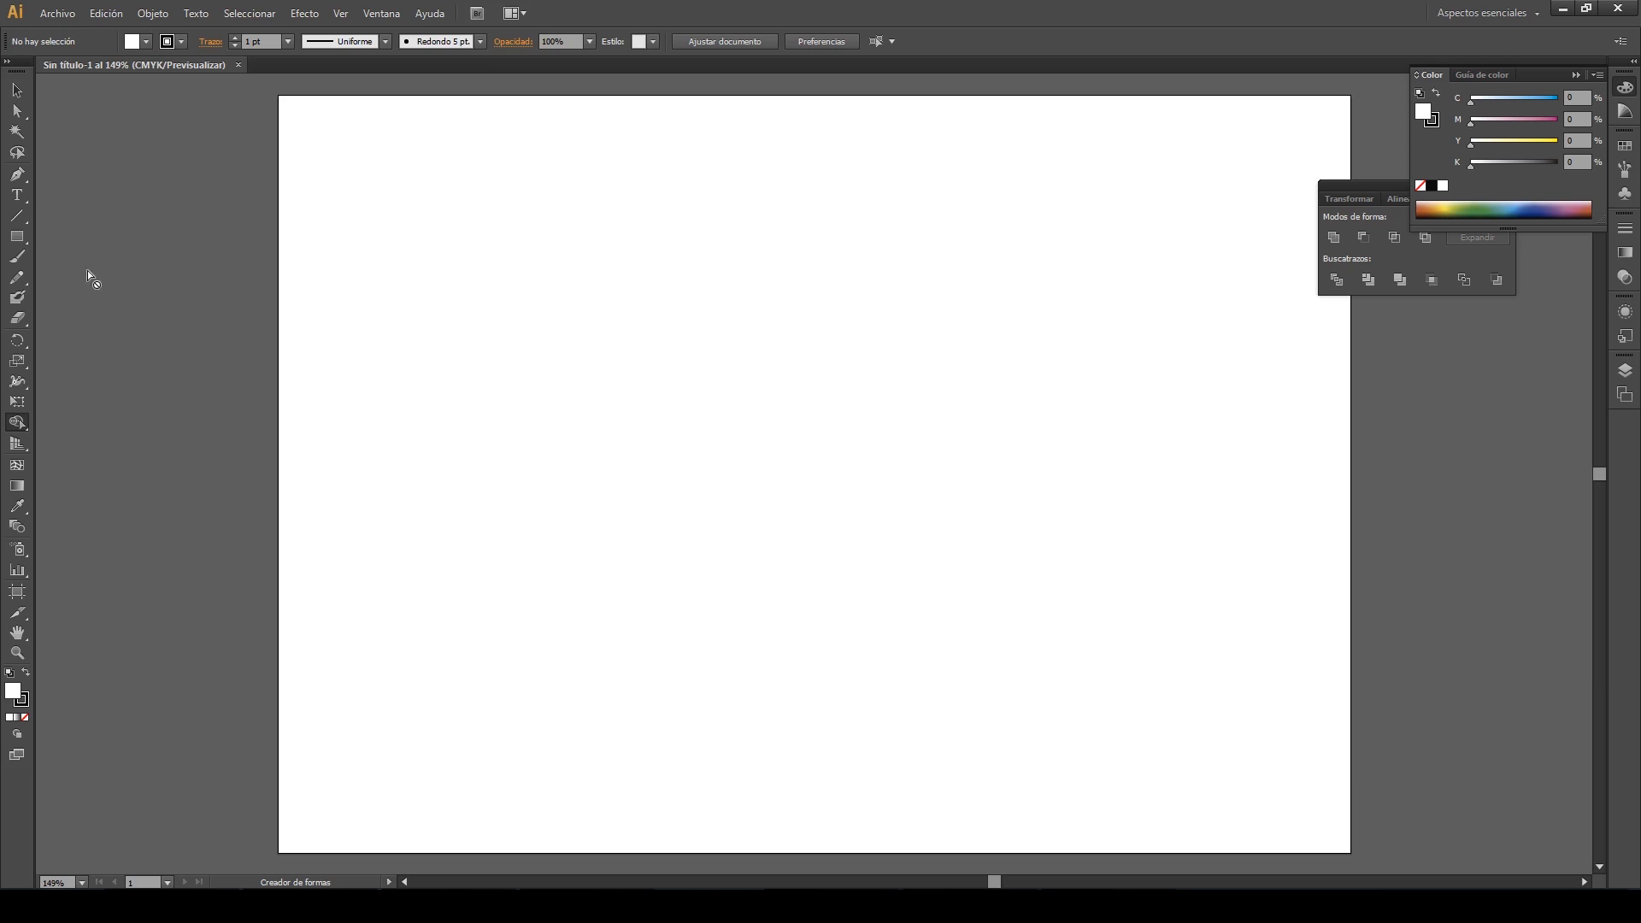
# Draw a green-filled freeform shape of mixed curved and straight segments with the Pen tool, and delete it
pyautogui.click(18, 176)
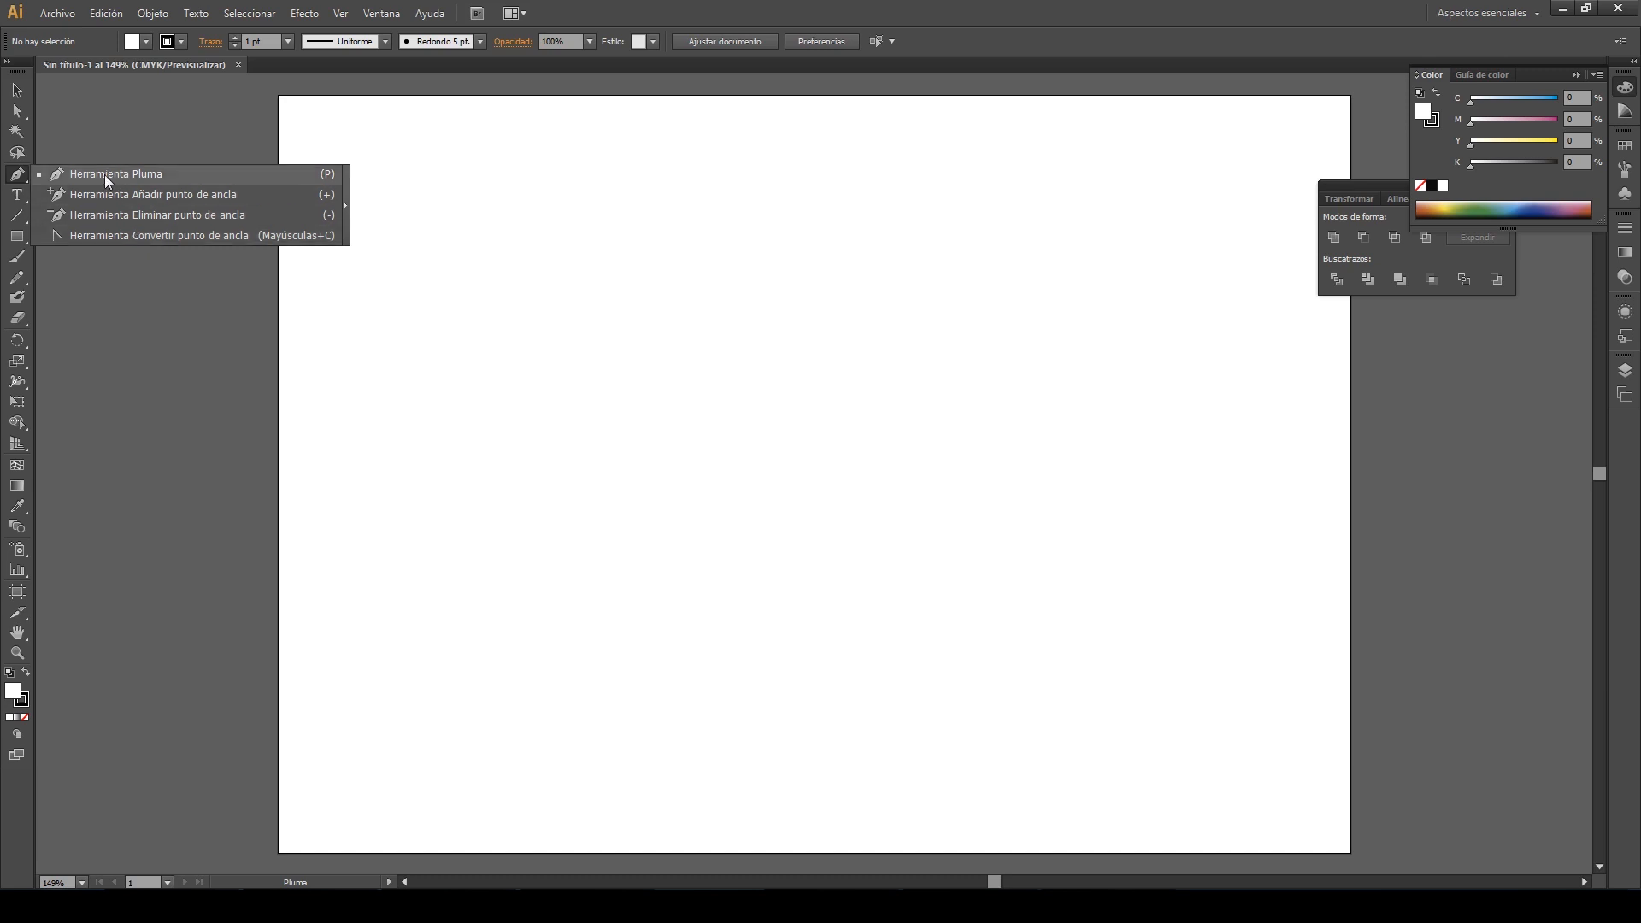
pyautogui.click(60, 175)
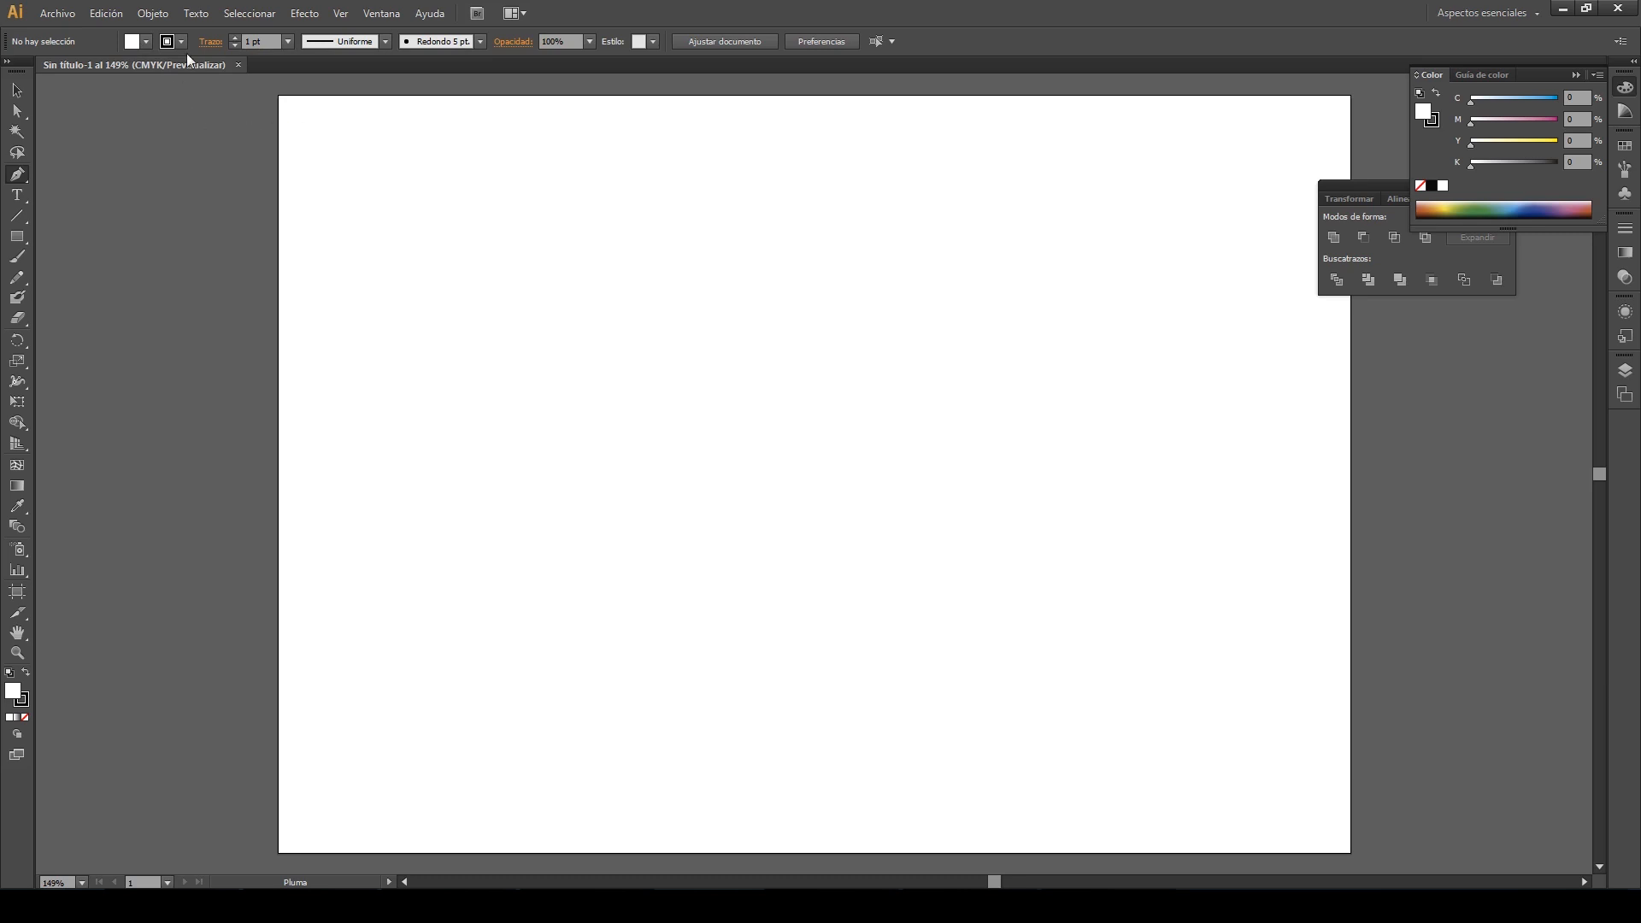
pyautogui.click(140, 44)
pyautogui.click(83, 70)
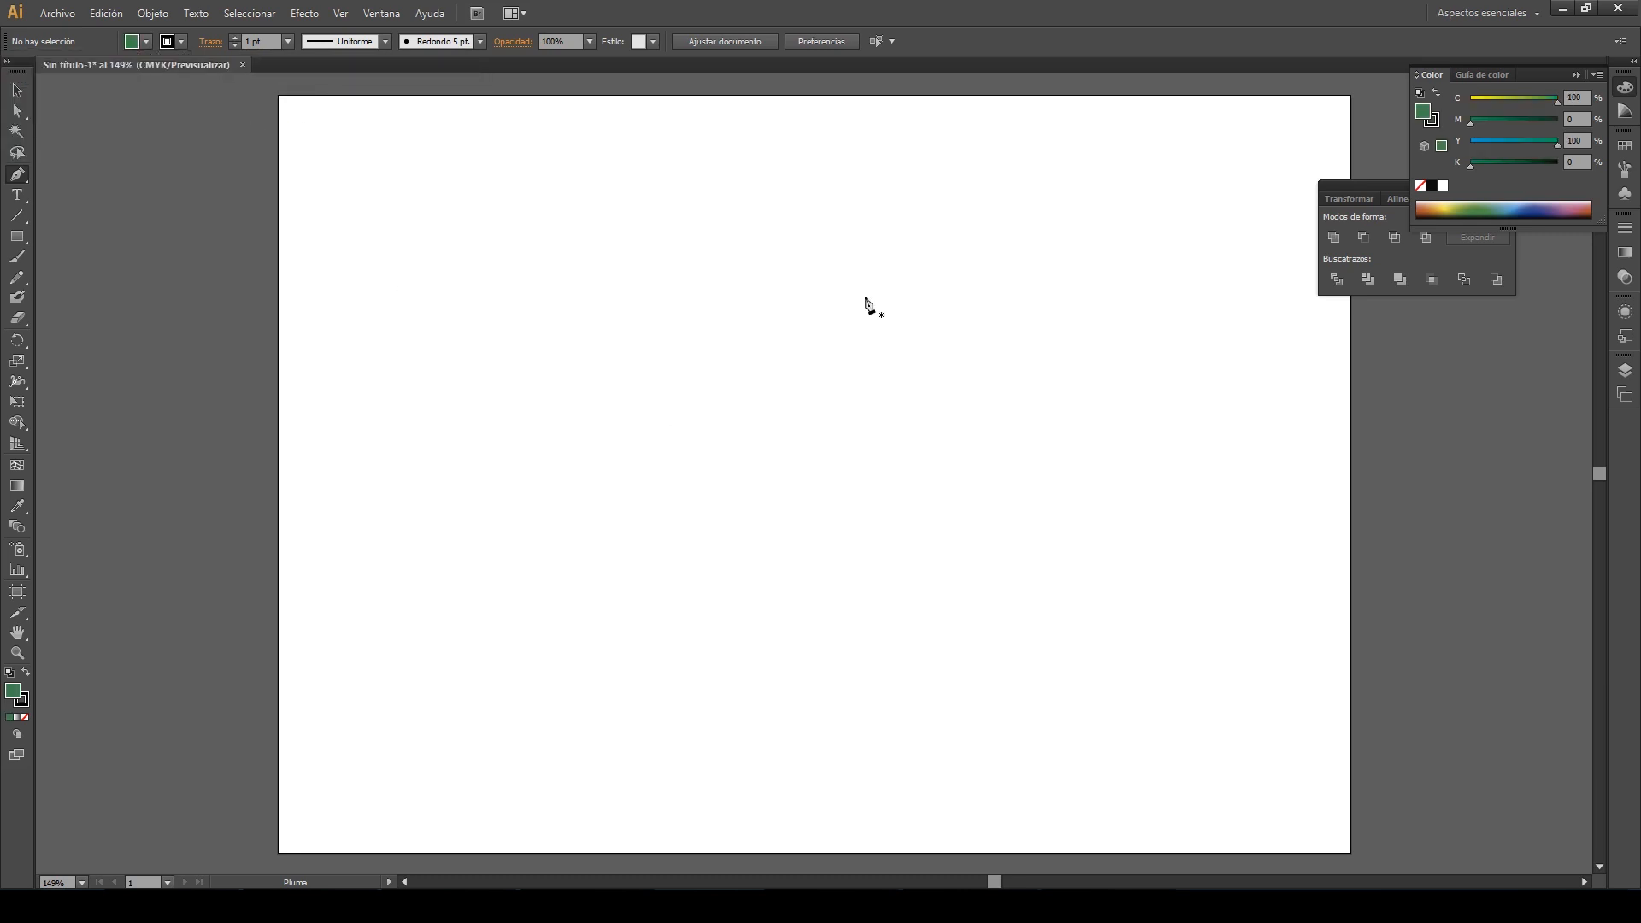
pyautogui.moveTo(793, 320); pyautogui.dragTo(794, 350)
pyautogui.moveTo(1039, 506); pyautogui.dragTo(1081, 435)
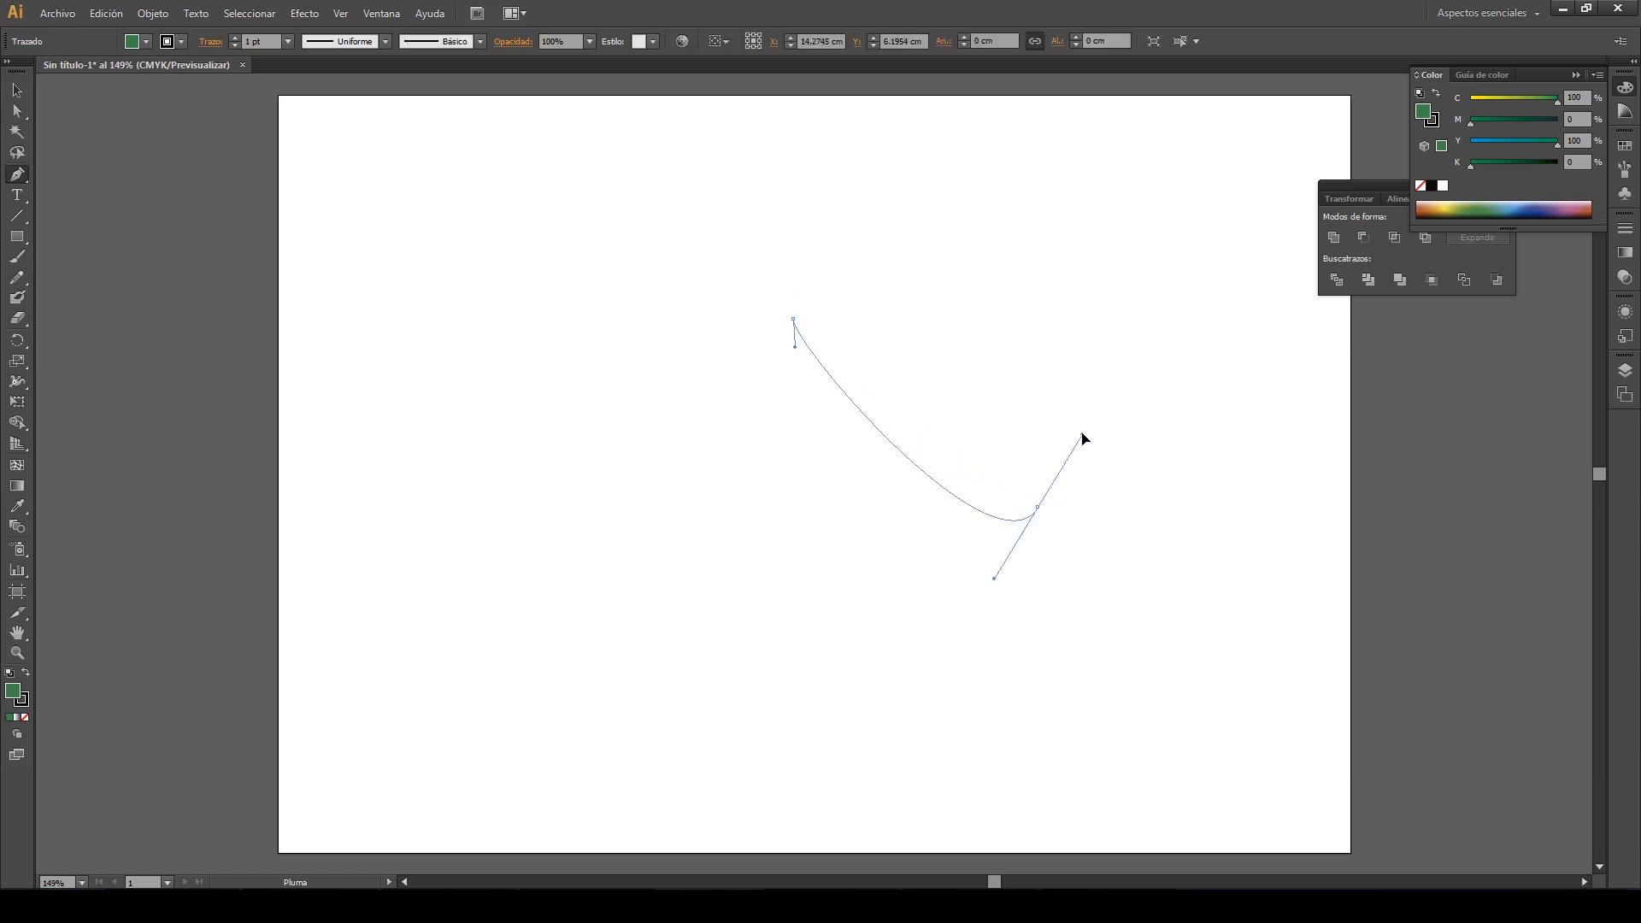
pyautogui.moveTo(1068, 321); pyautogui.dragTo(1027, 280)
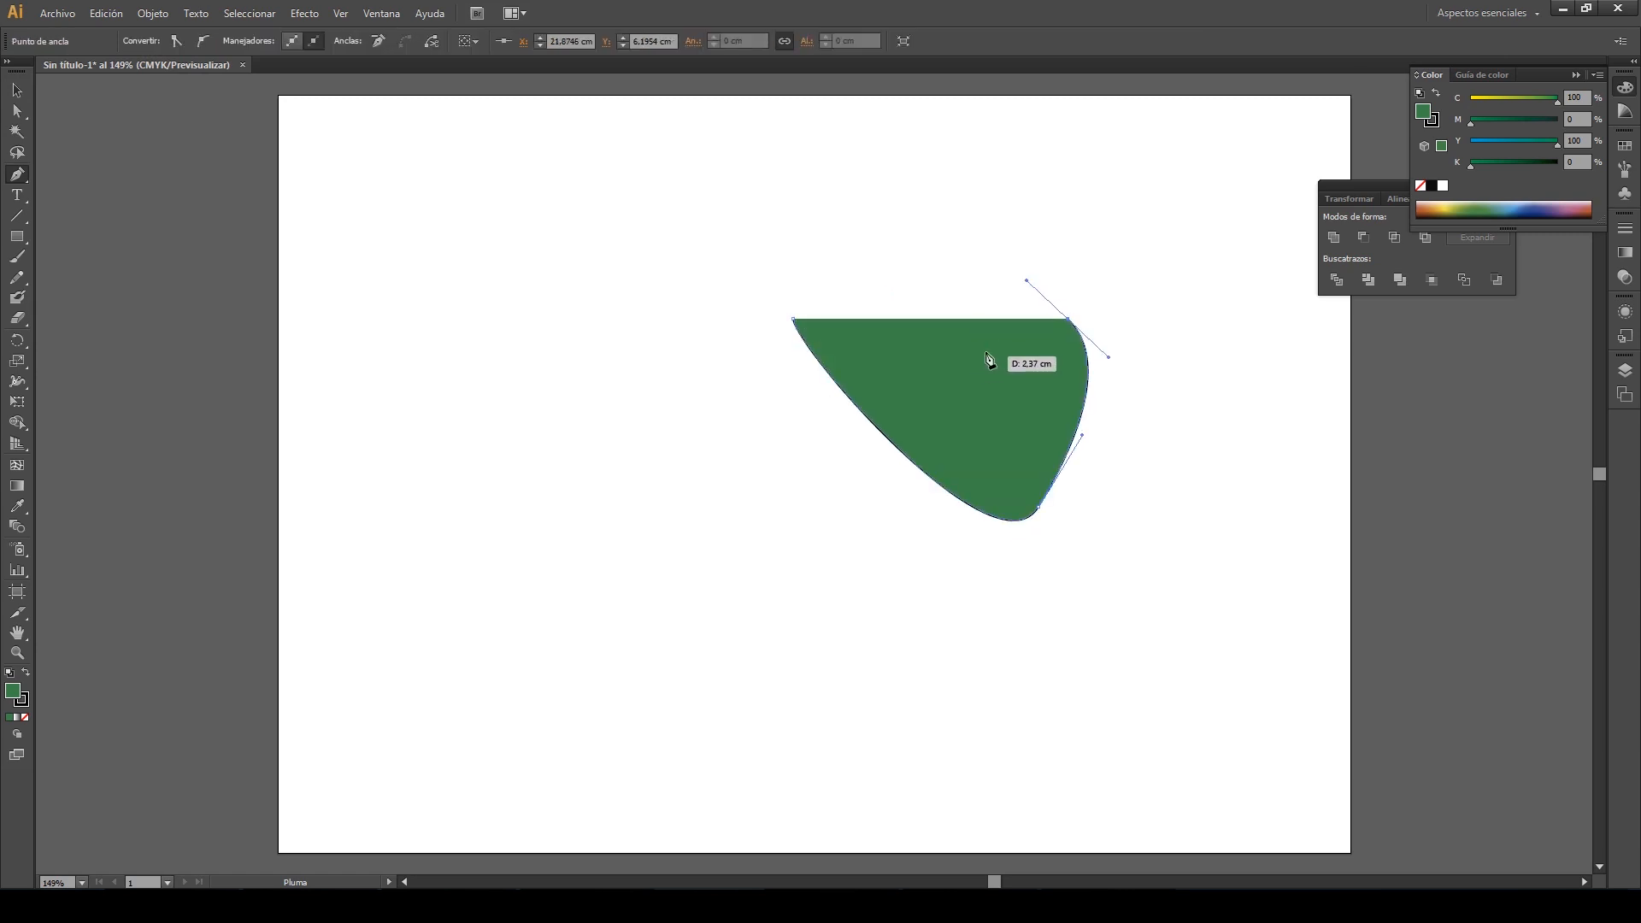
pyautogui.moveTo(993, 383); pyautogui.dragTo(977, 394)
pyautogui.moveTo(932, 327); pyautogui.dragTo(887, 304)
pyautogui.click(998, 238)
pyautogui.click(932, 173)
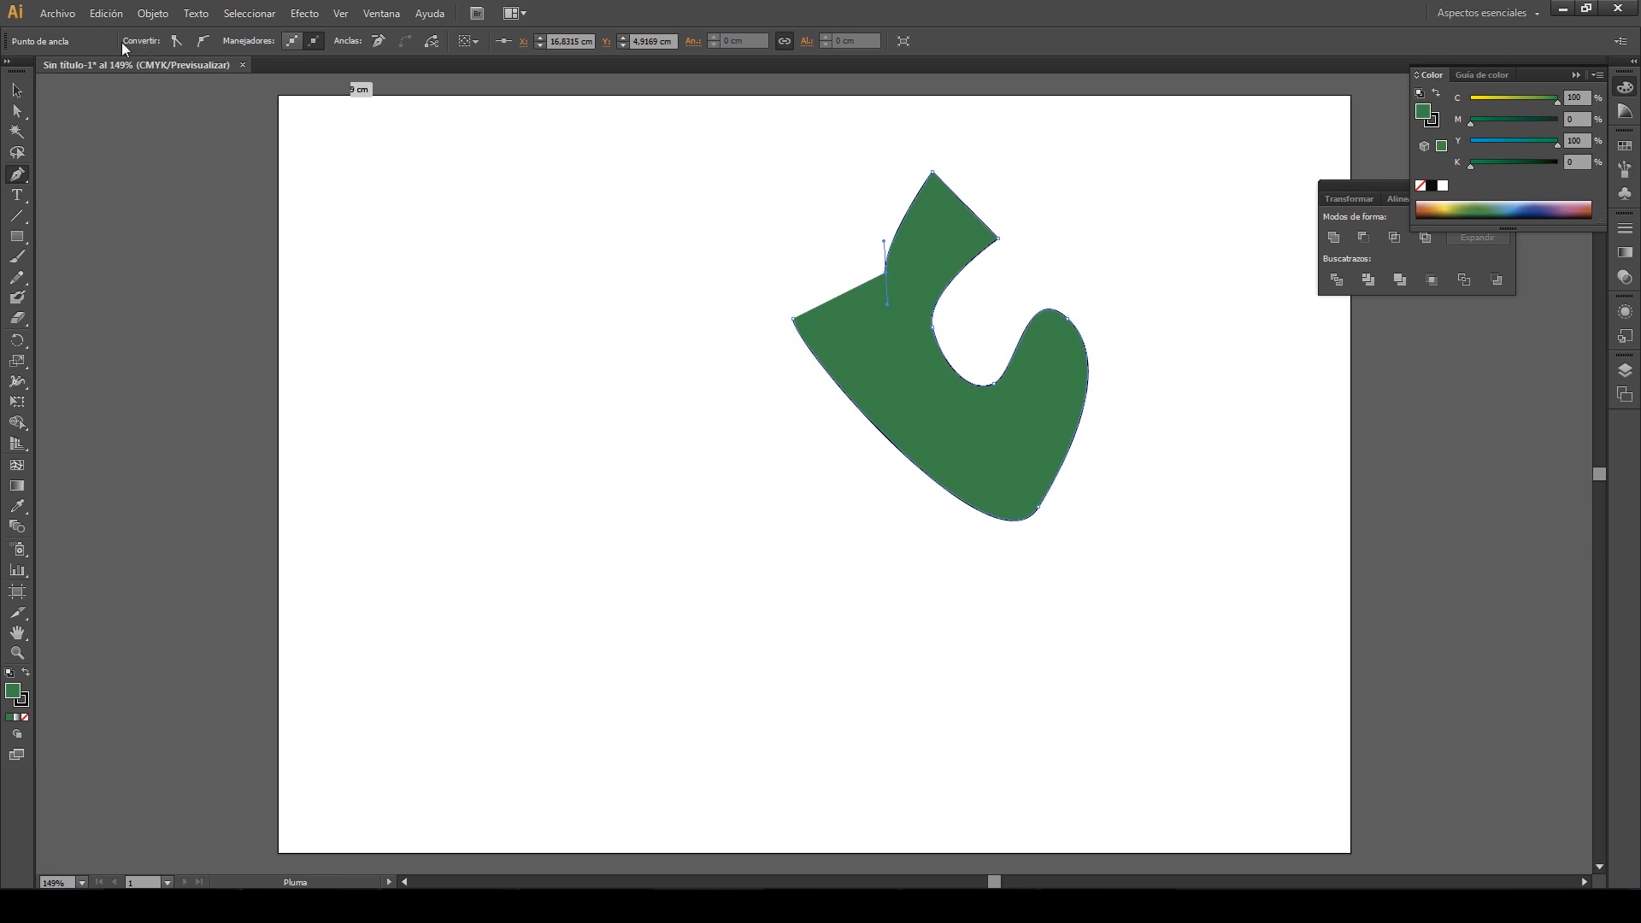
pyautogui.click(17, 90)
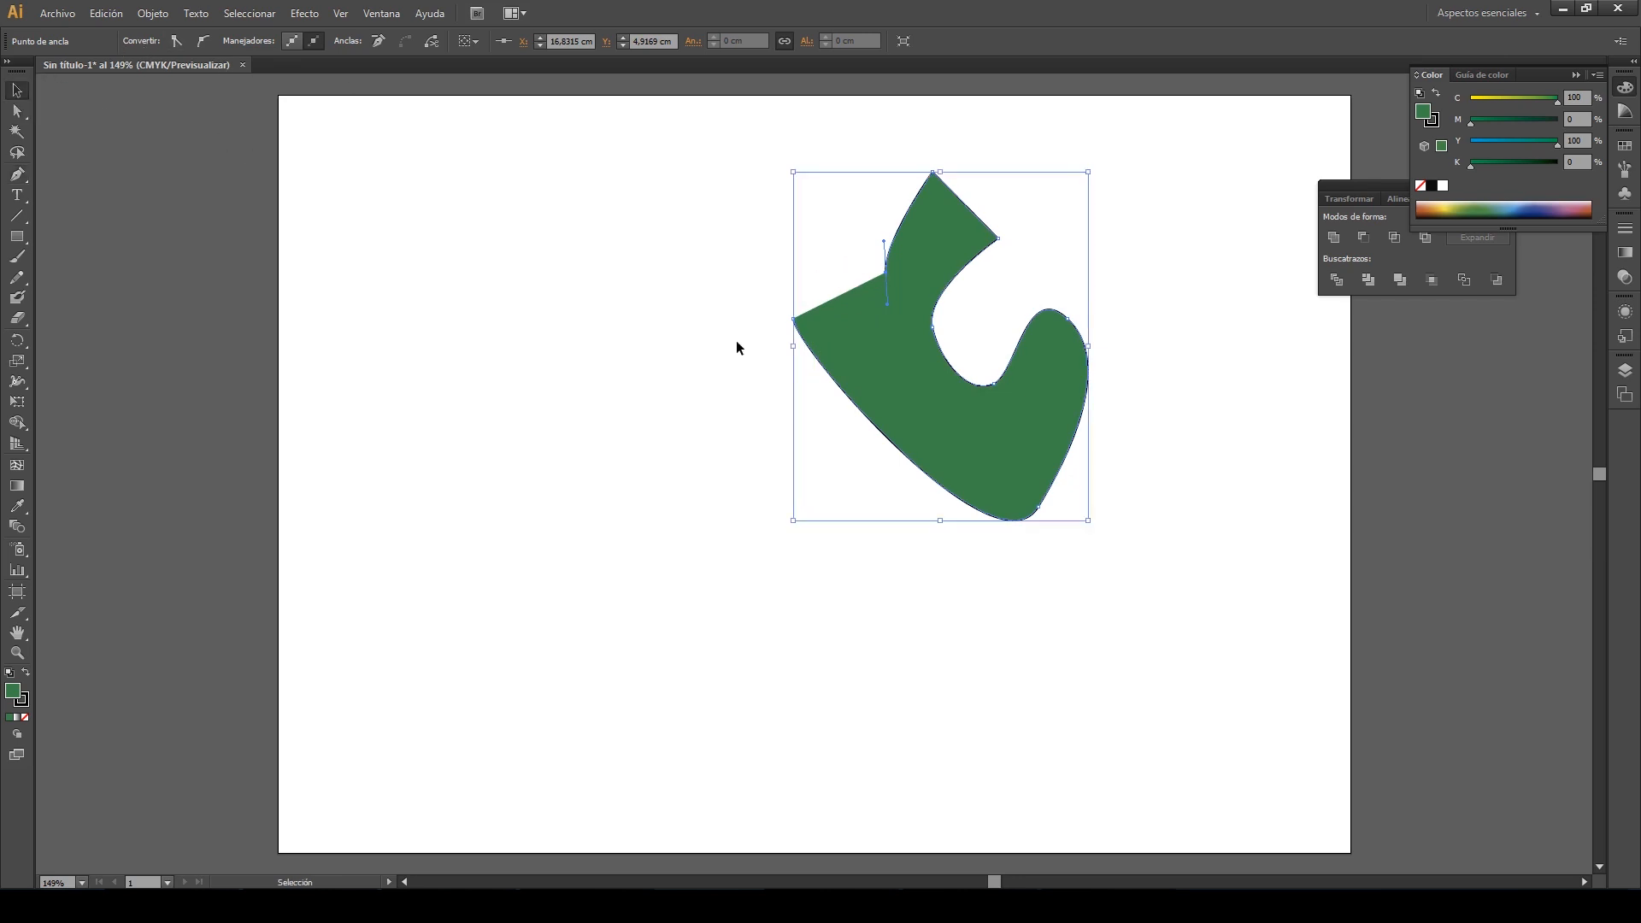
pyautogui.press('Delete')
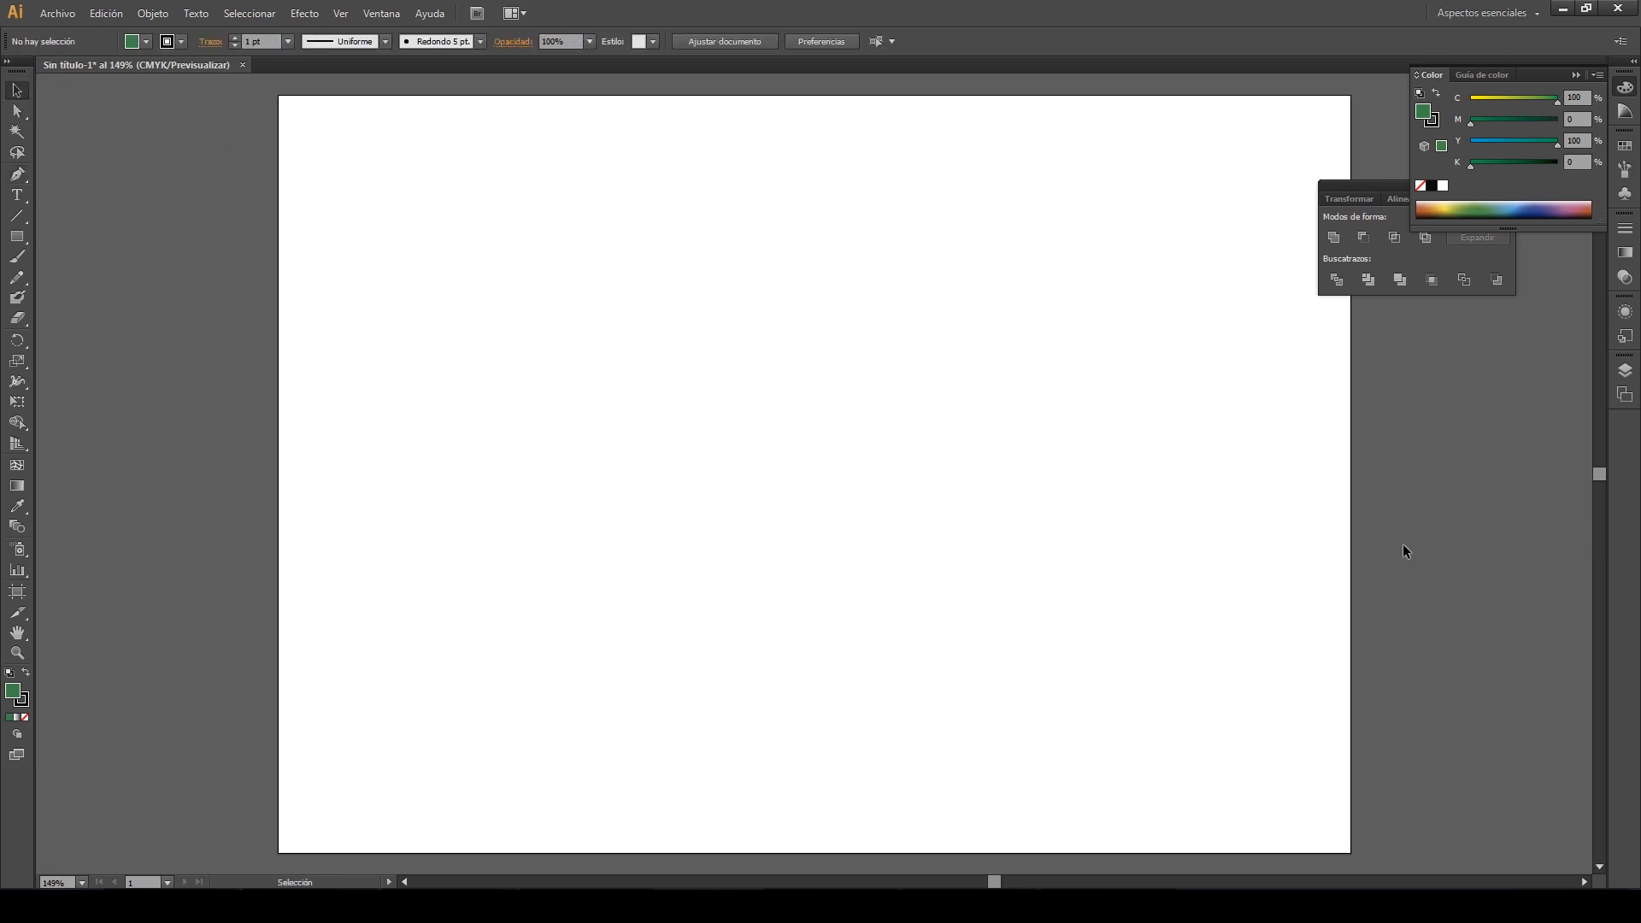
# Set the fill to None and check the stroke colour swatches
pyautogui.click(143, 42)
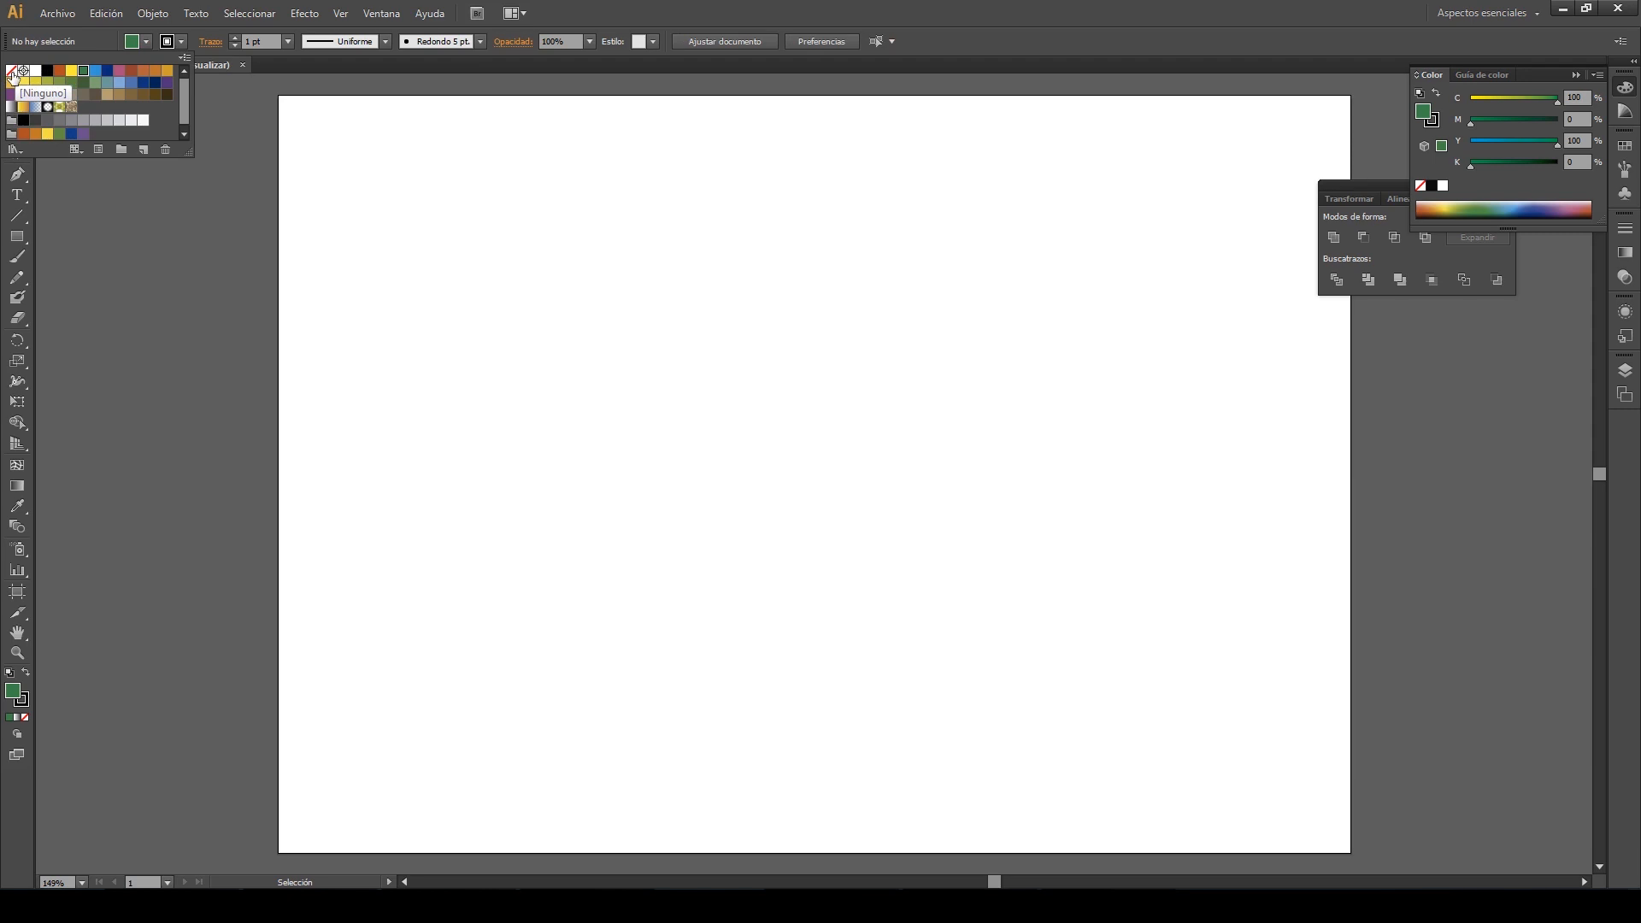
pyautogui.click(11, 72)
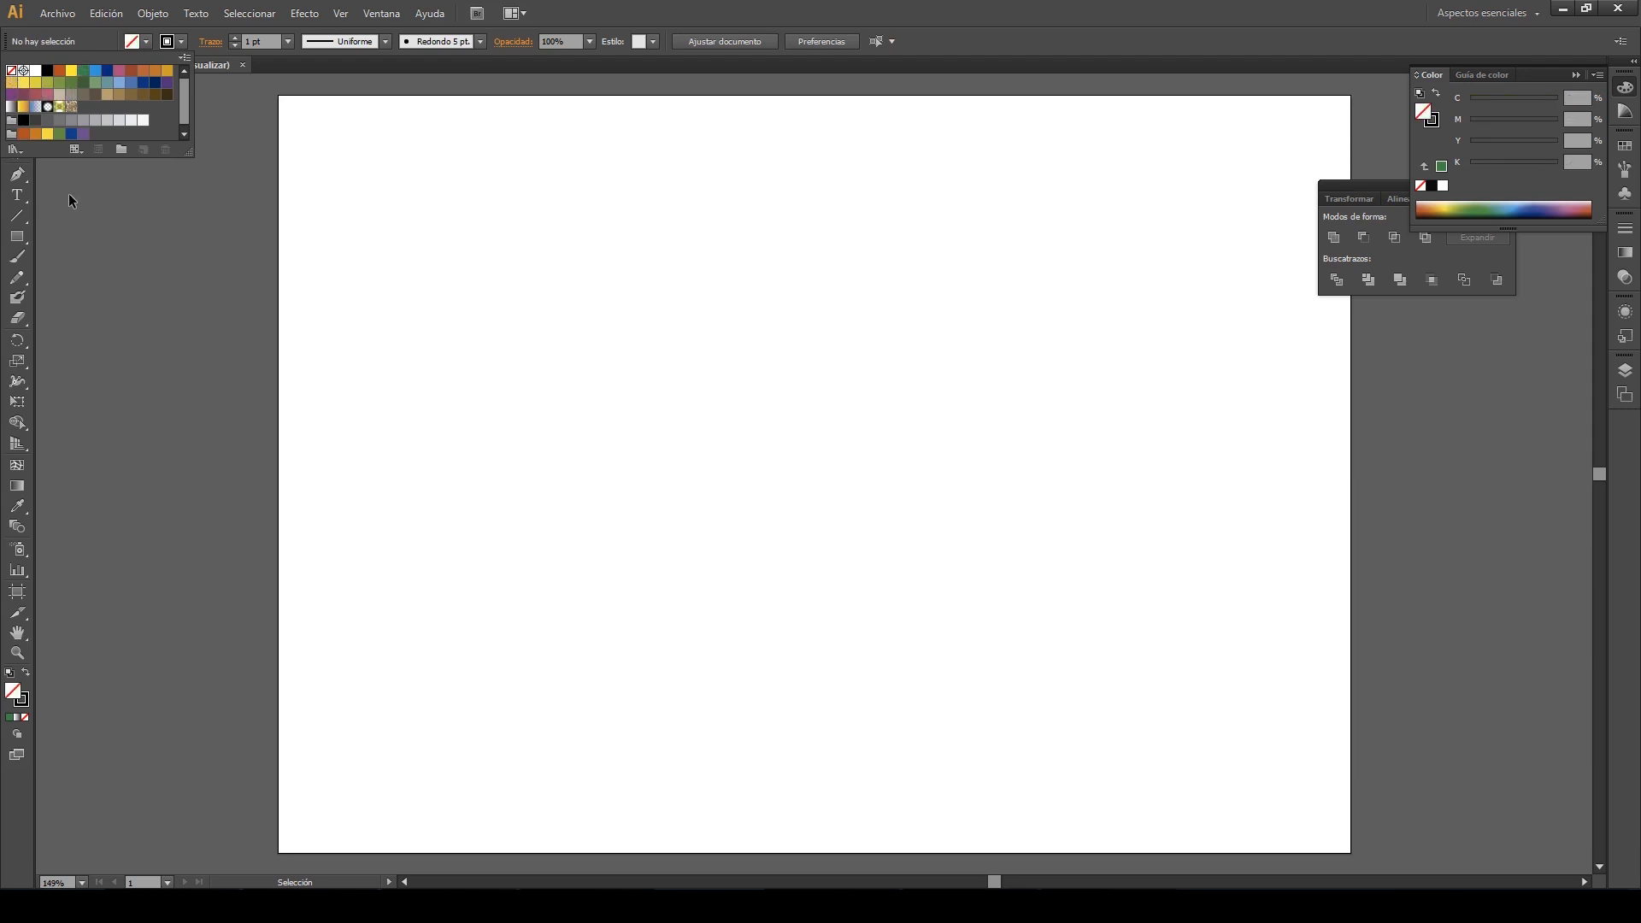
pyautogui.click(180, 40)
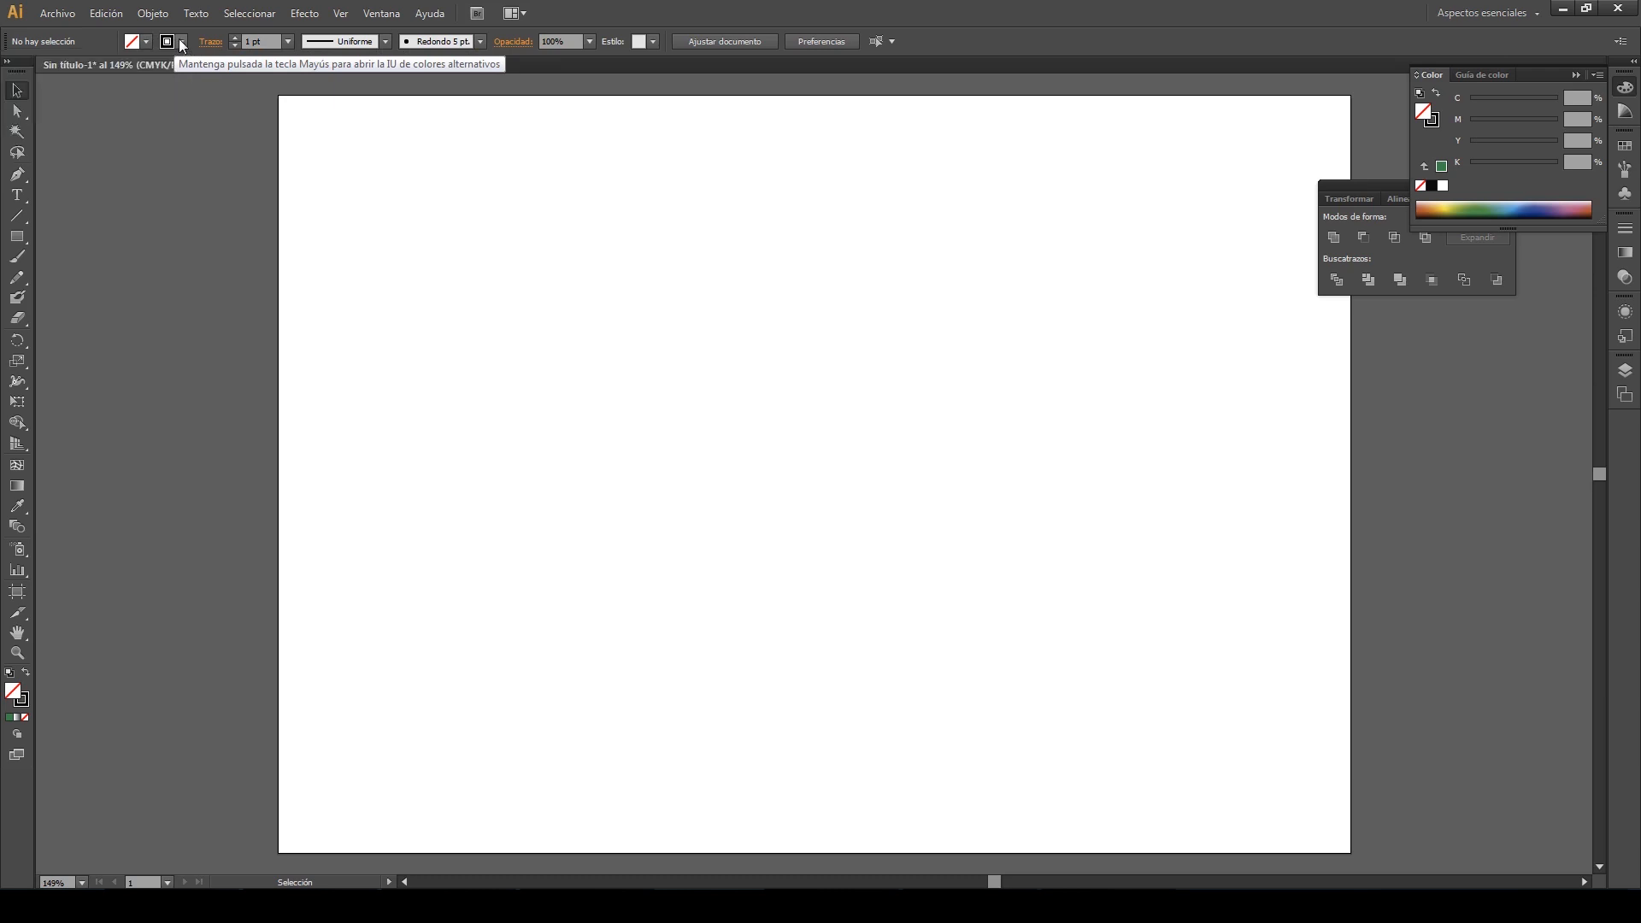
pyautogui.click(180, 41)
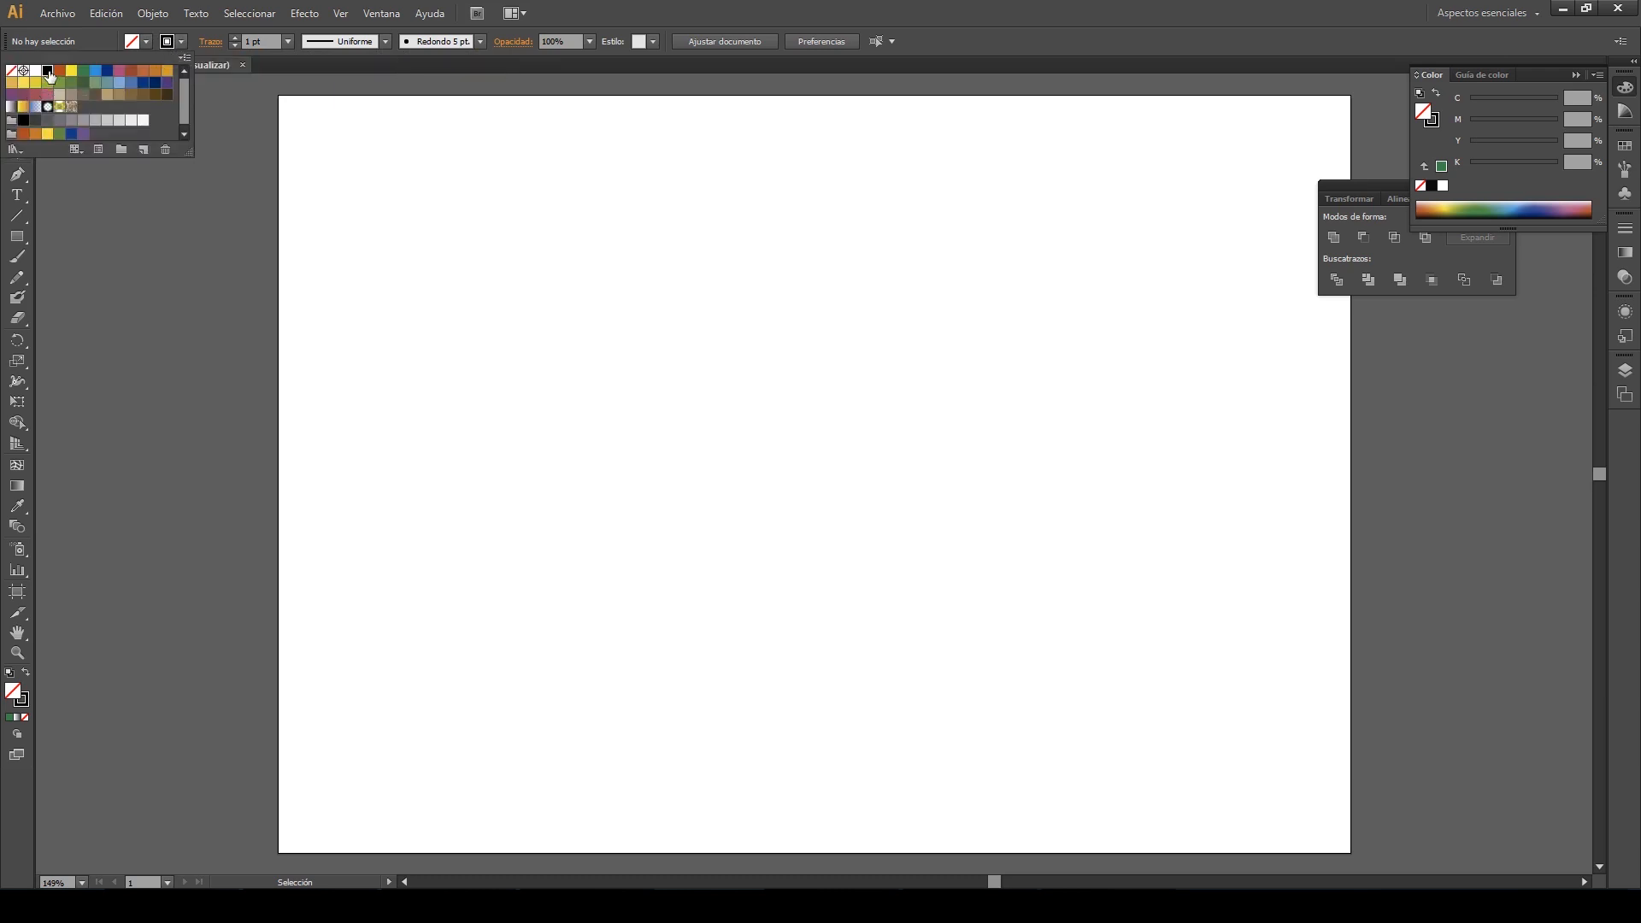
pyautogui.click(181, 41)
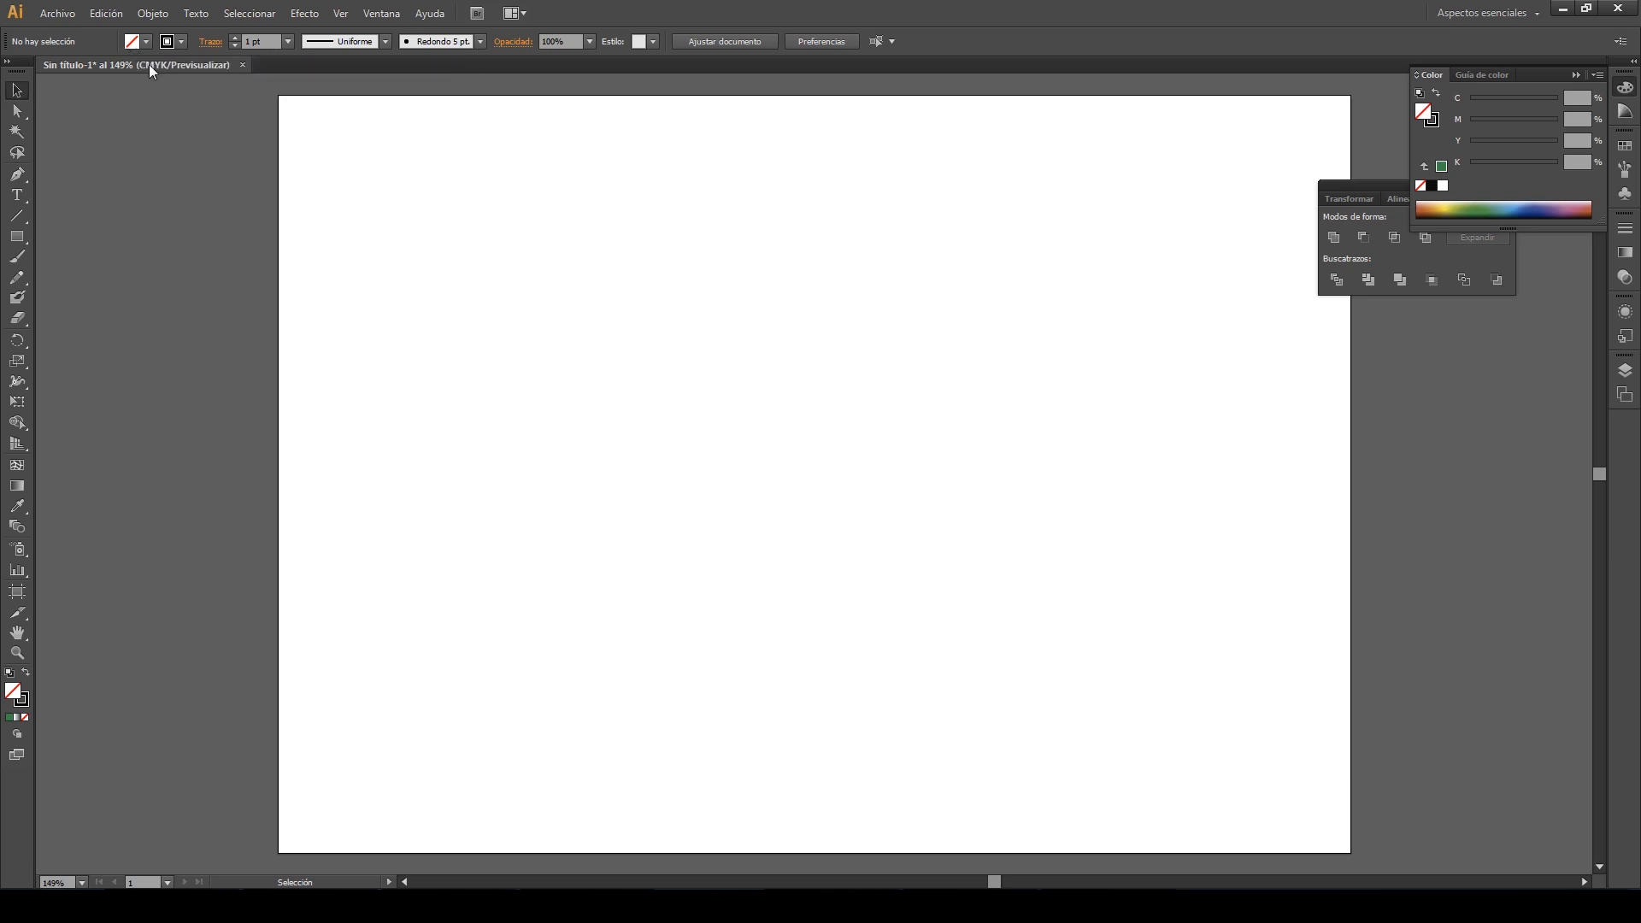
# Draw a closed three-pointed crown outline about 9.1 cm wide and 6.9 cm high with straight Pen tool segments, and deselect it
pyautogui.click(17, 177)
pyautogui.click(615, 554)
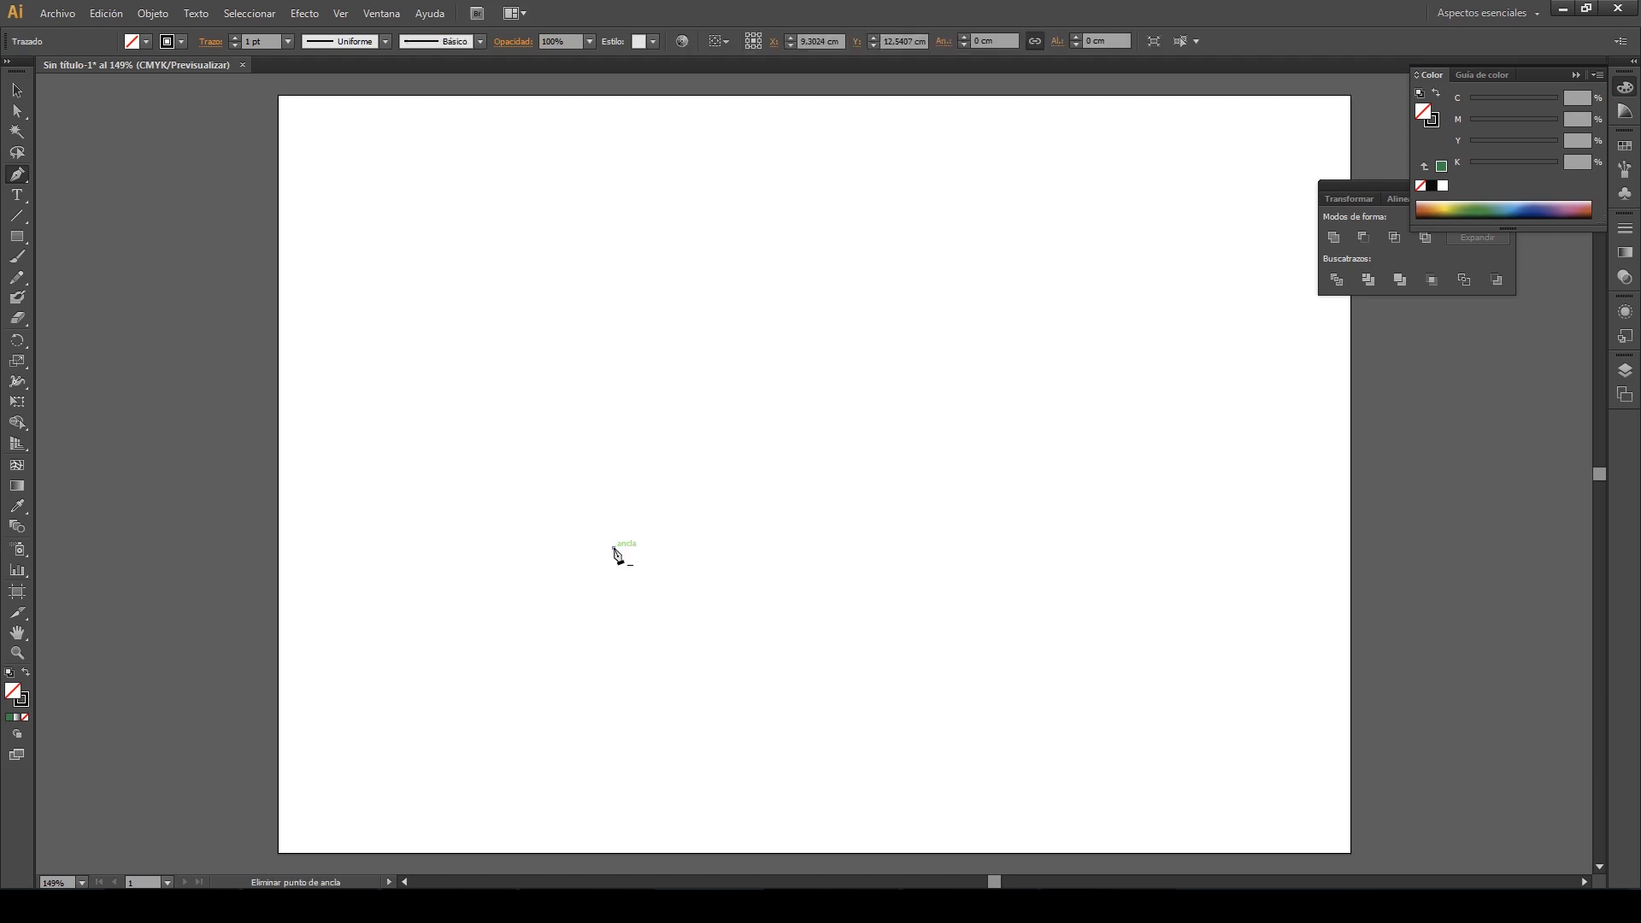
pyautogui.click(603, 306)
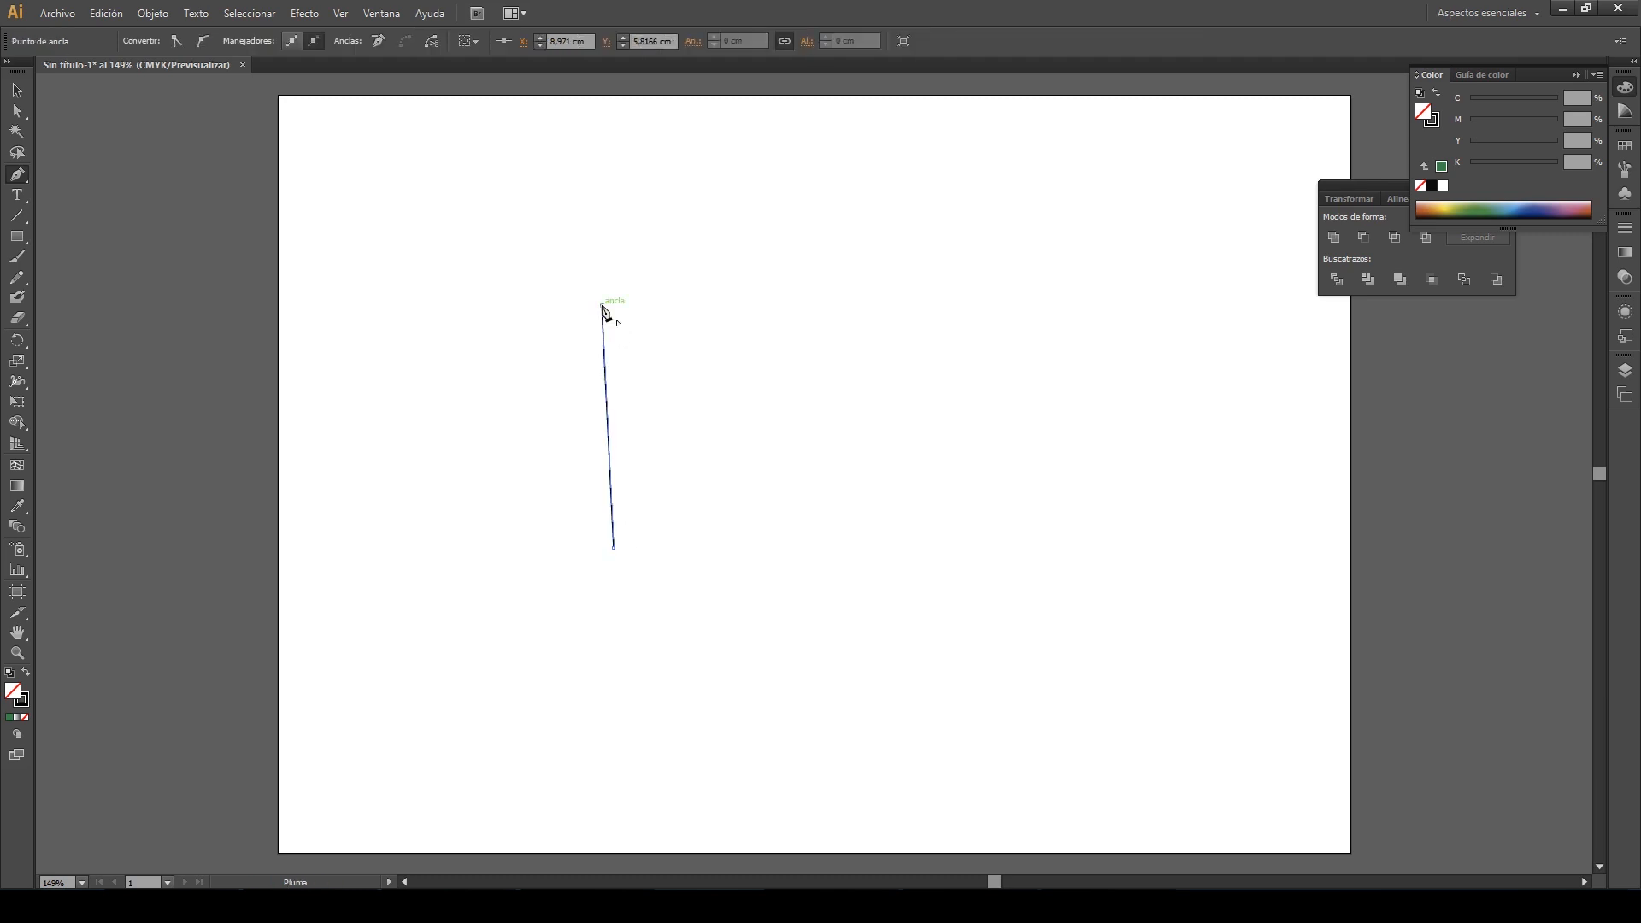
pyautogui.click(688, 450)
pyautogui.click(767, 306)
pyautogui.click(846, 460)
pyautogui.click(913, 300)
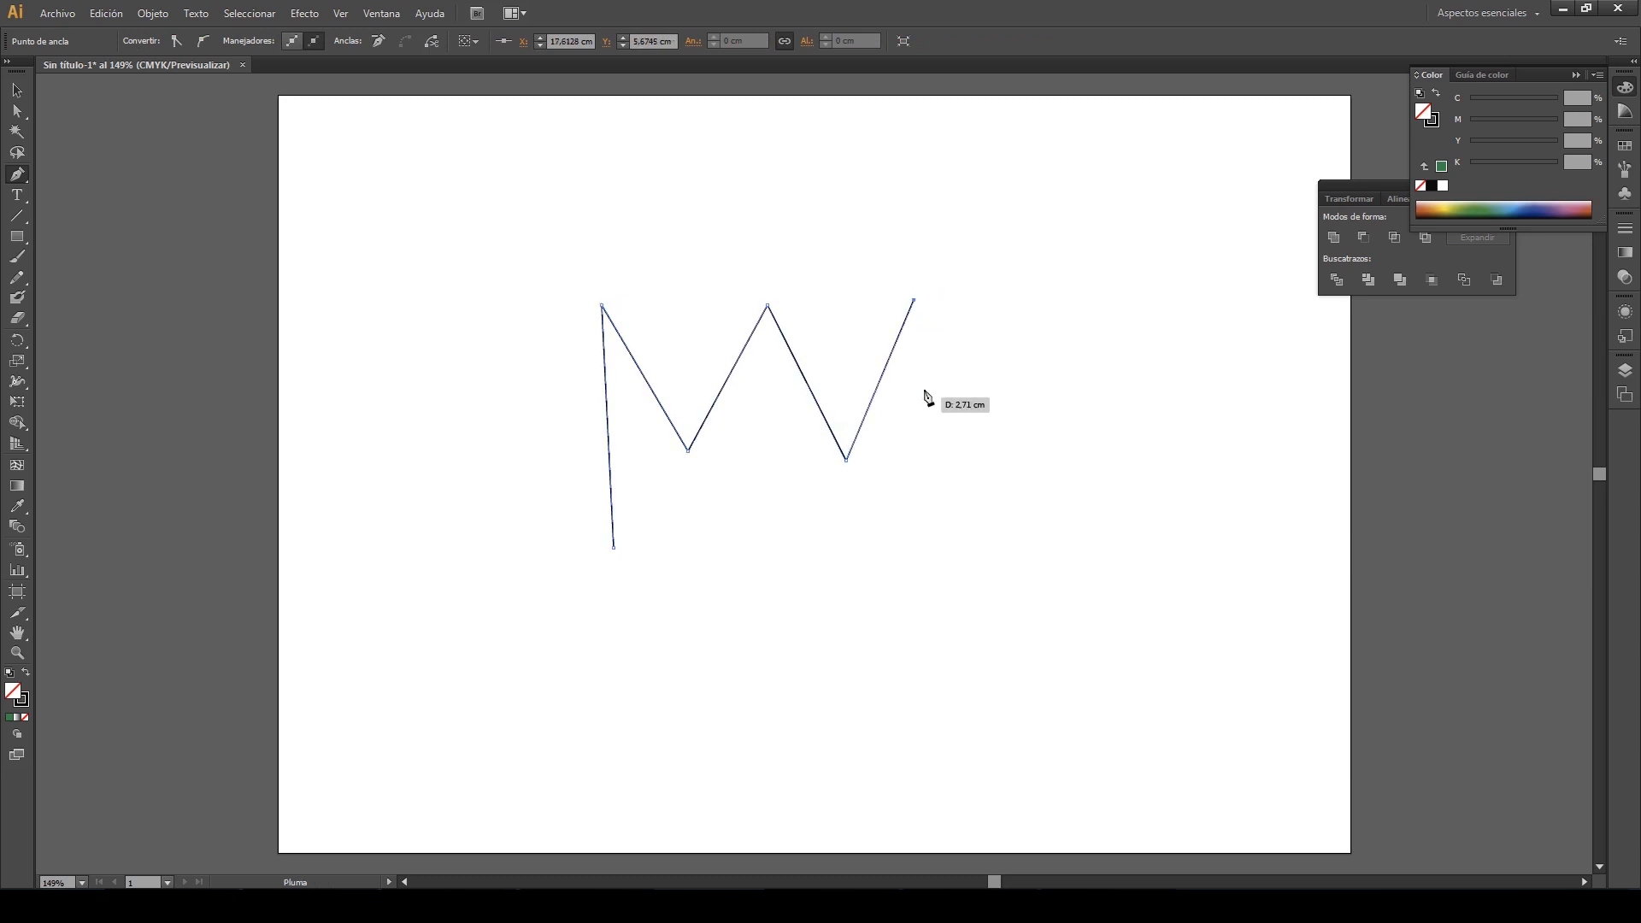
pyautogui.click(930, 545)
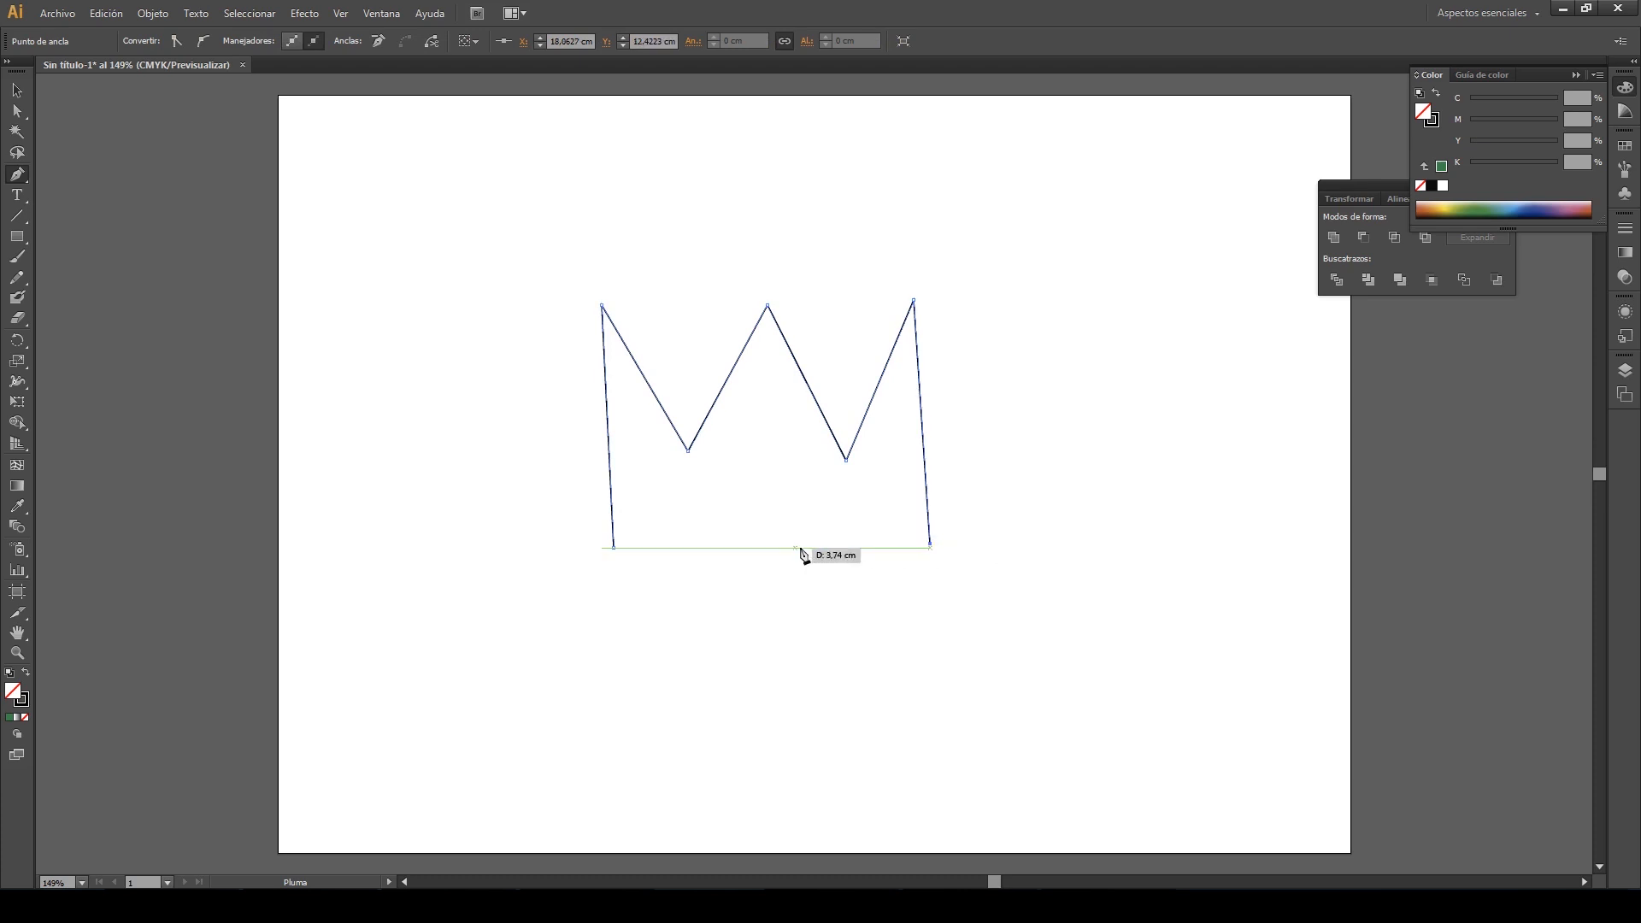
pyautogui.click(614, 549)
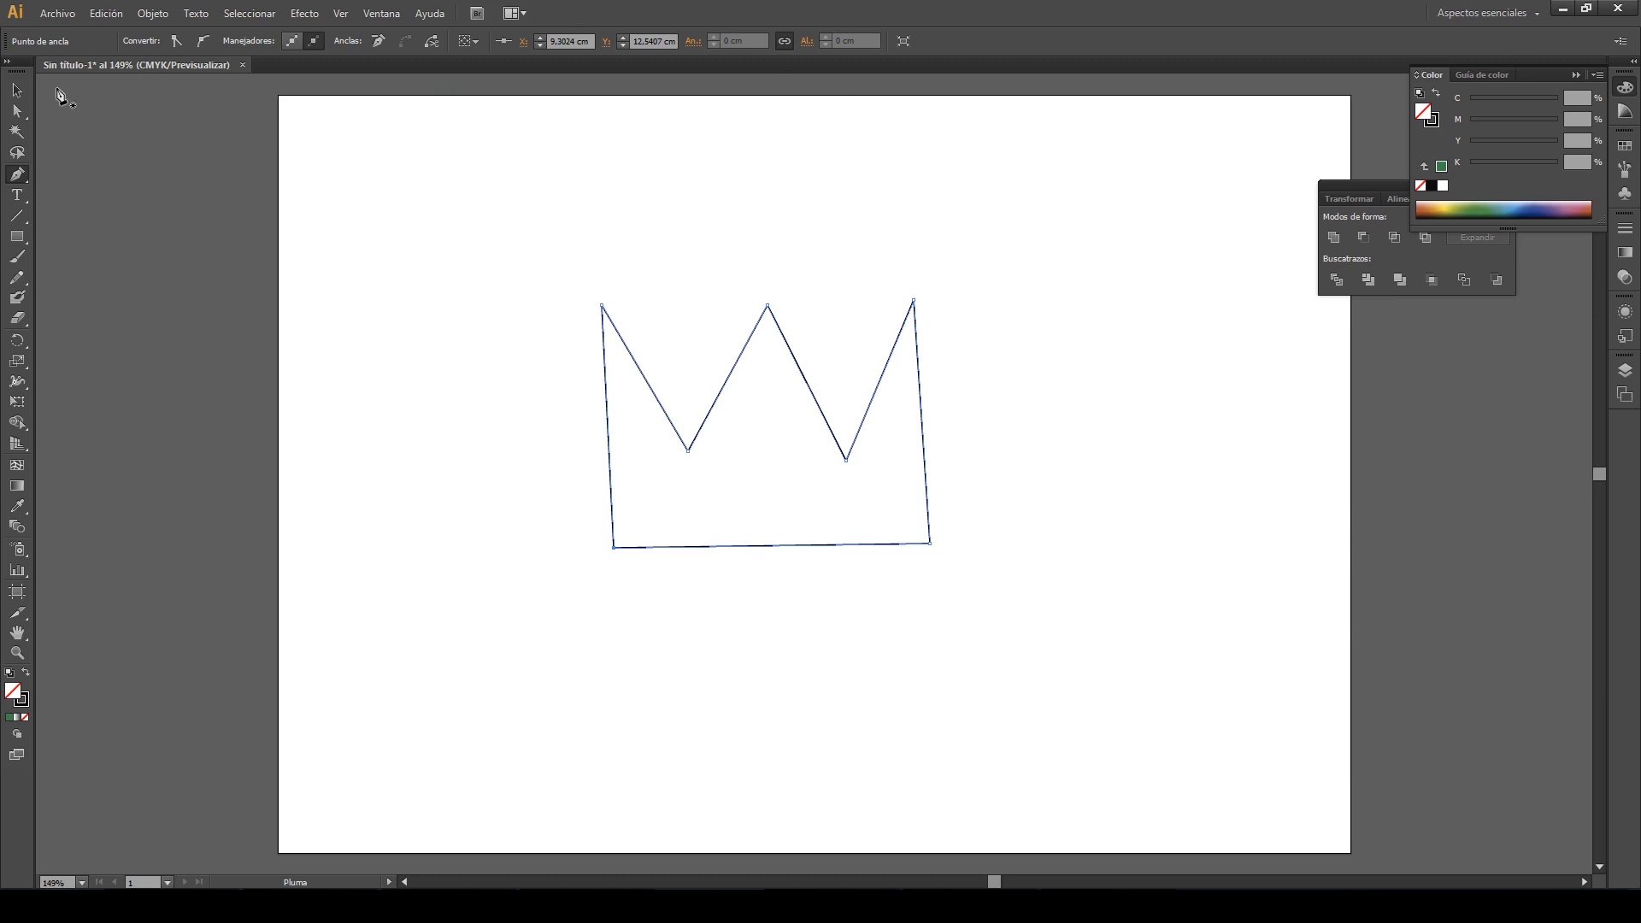
pyautogui.click(17, 91)
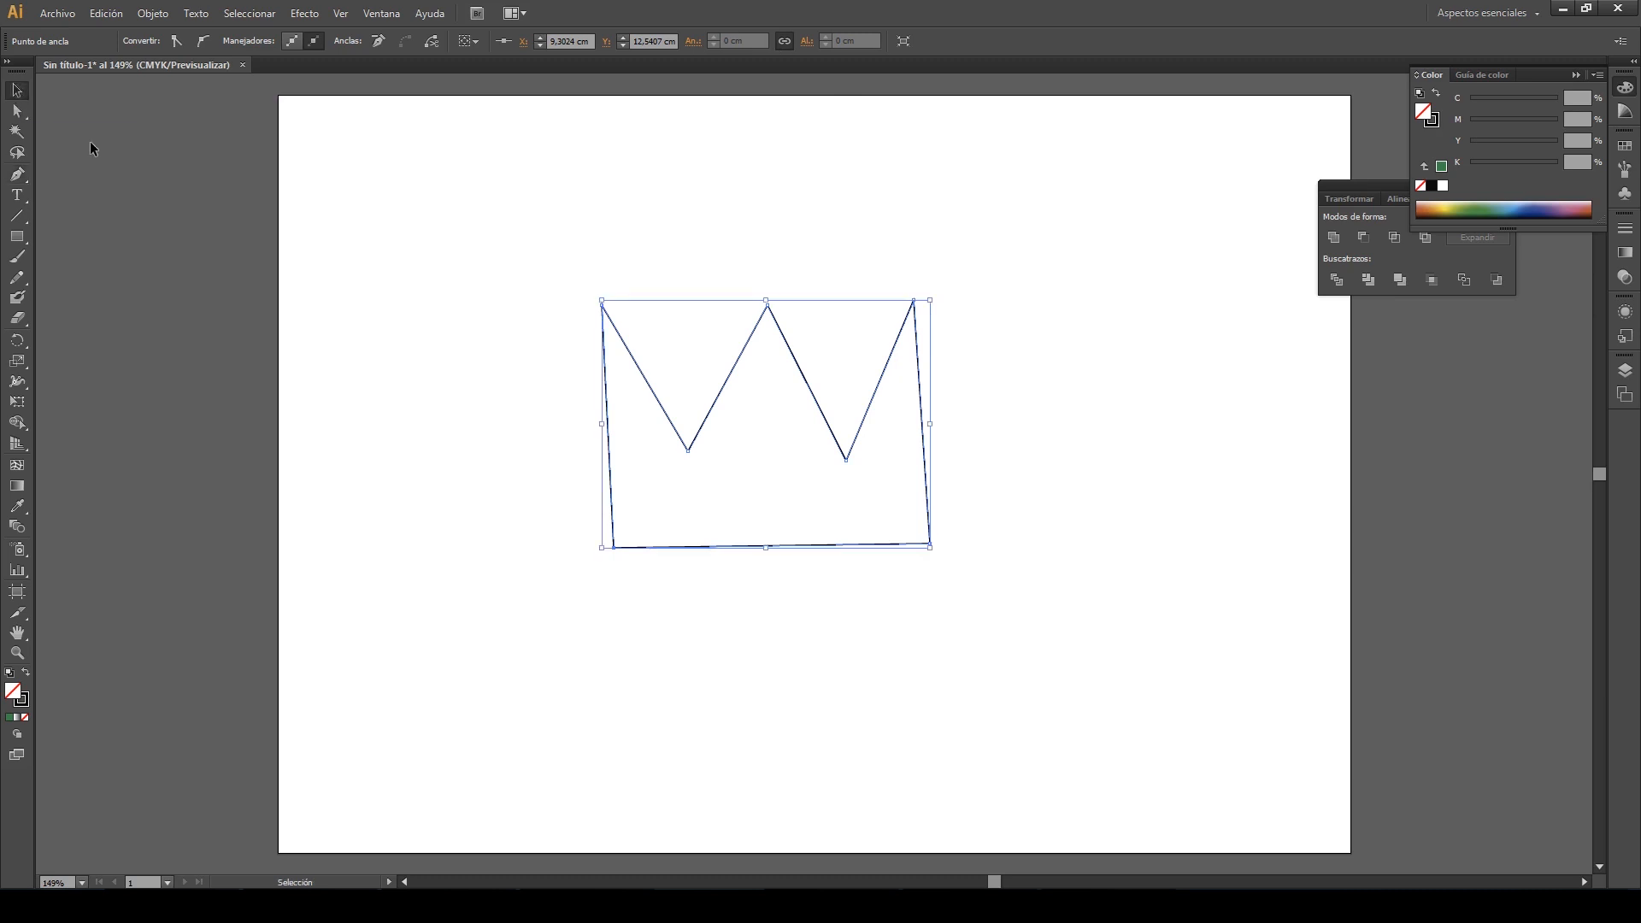
pyautogui.click(525, 178)
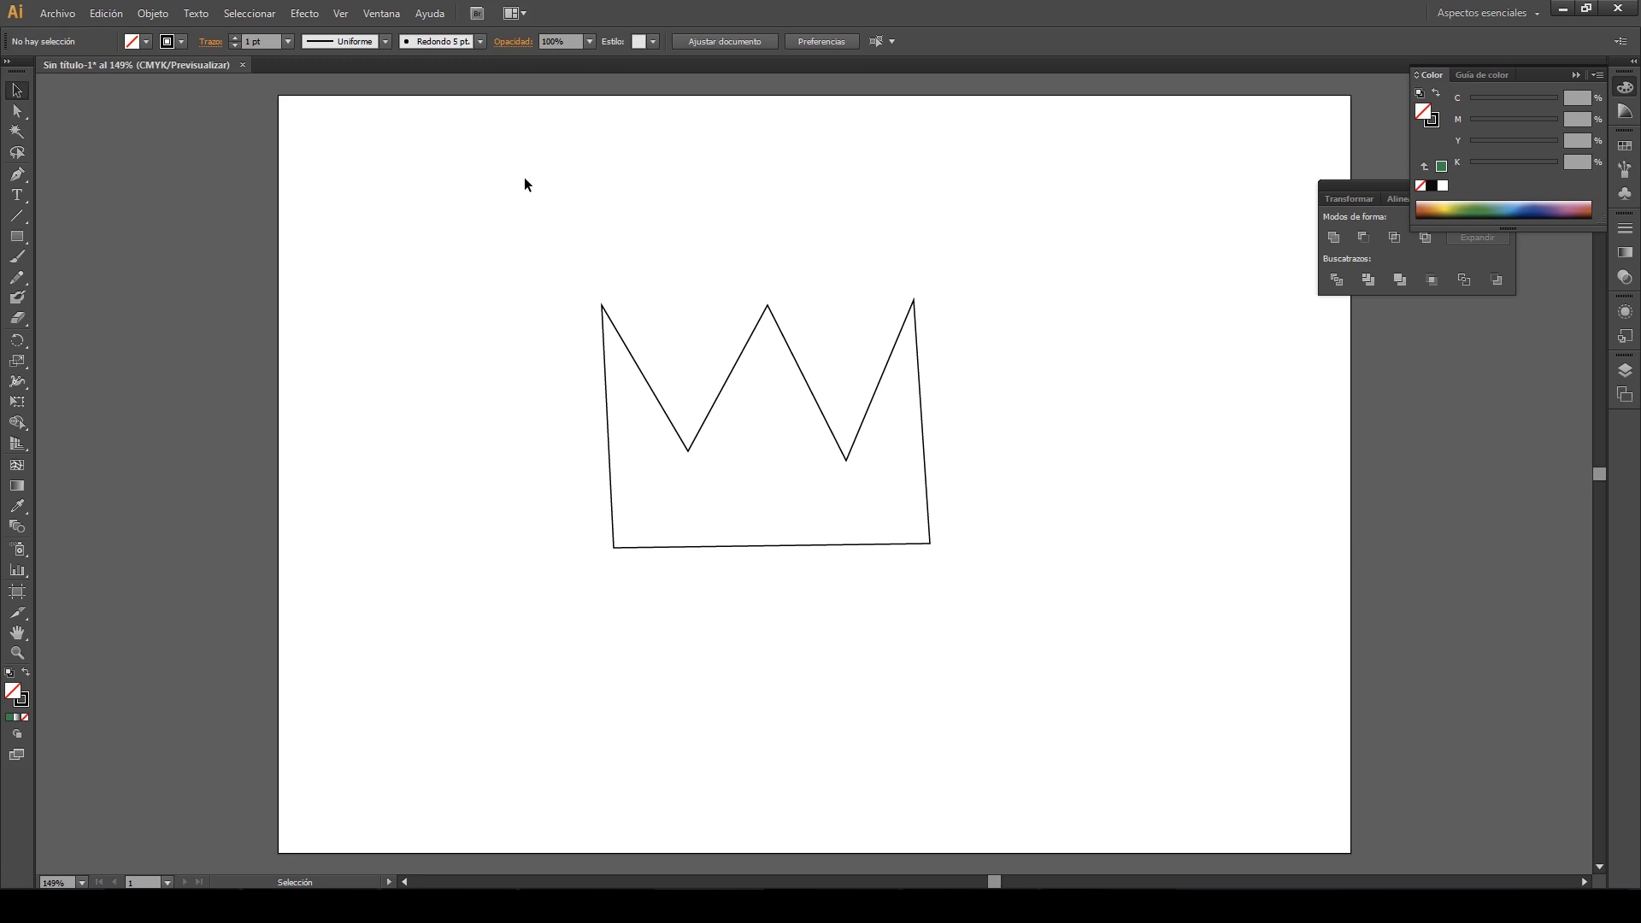
# Move the whole crown with Direct Selection so its centre sits at about X 14.6 cm, Y 11.2 cm
pyautogui.click(673, 435)
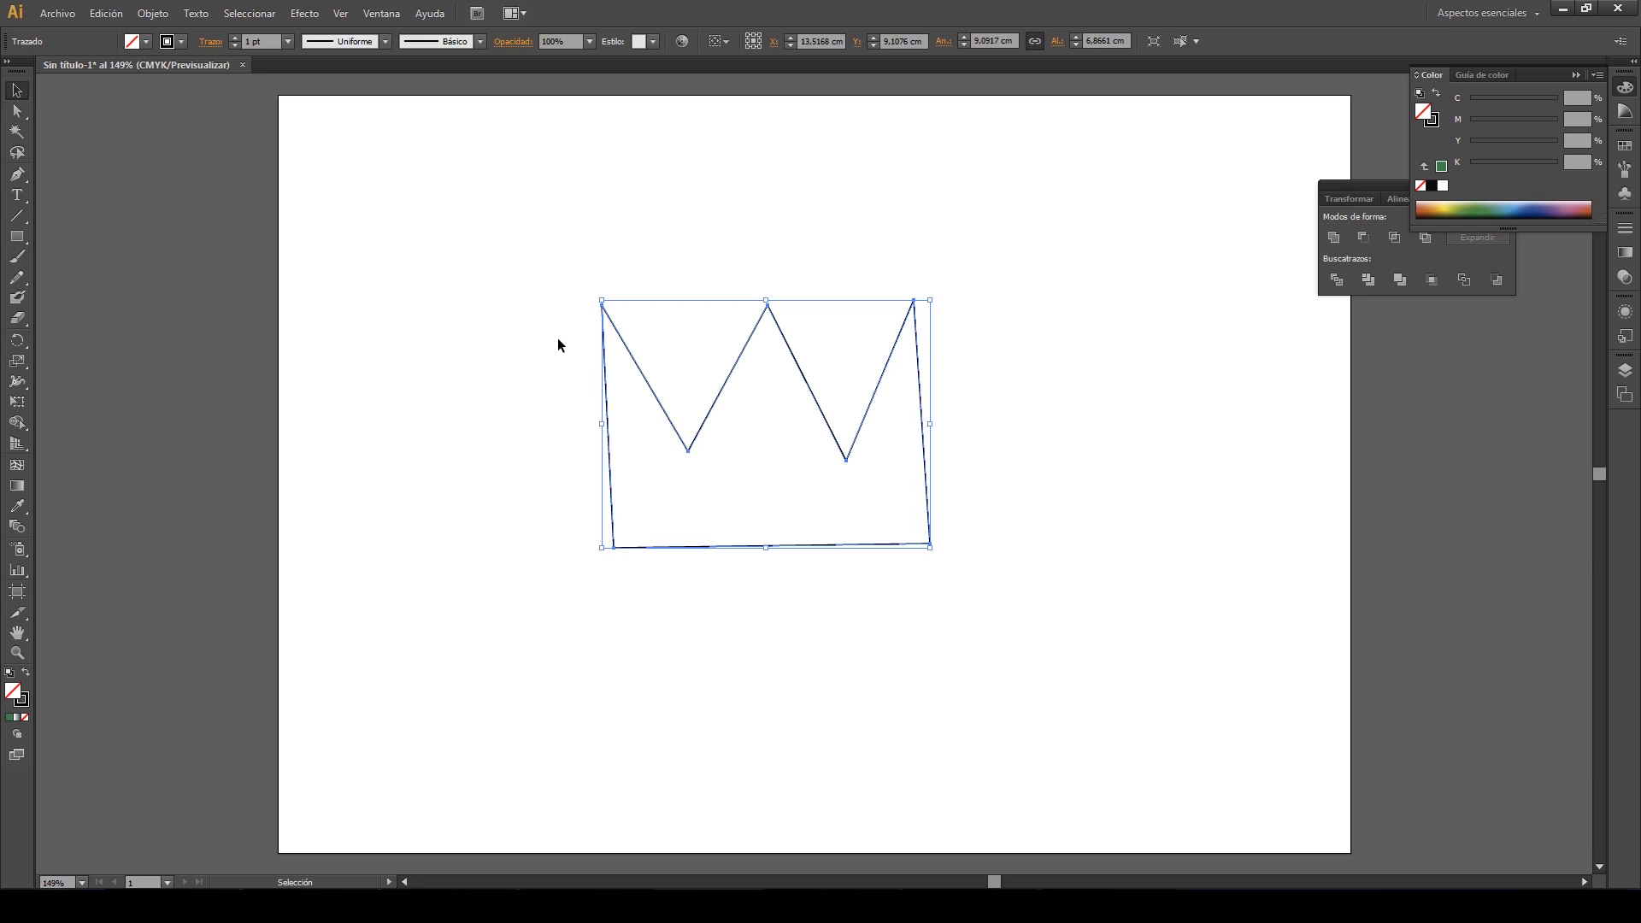
pyautogui.click(16, 112)
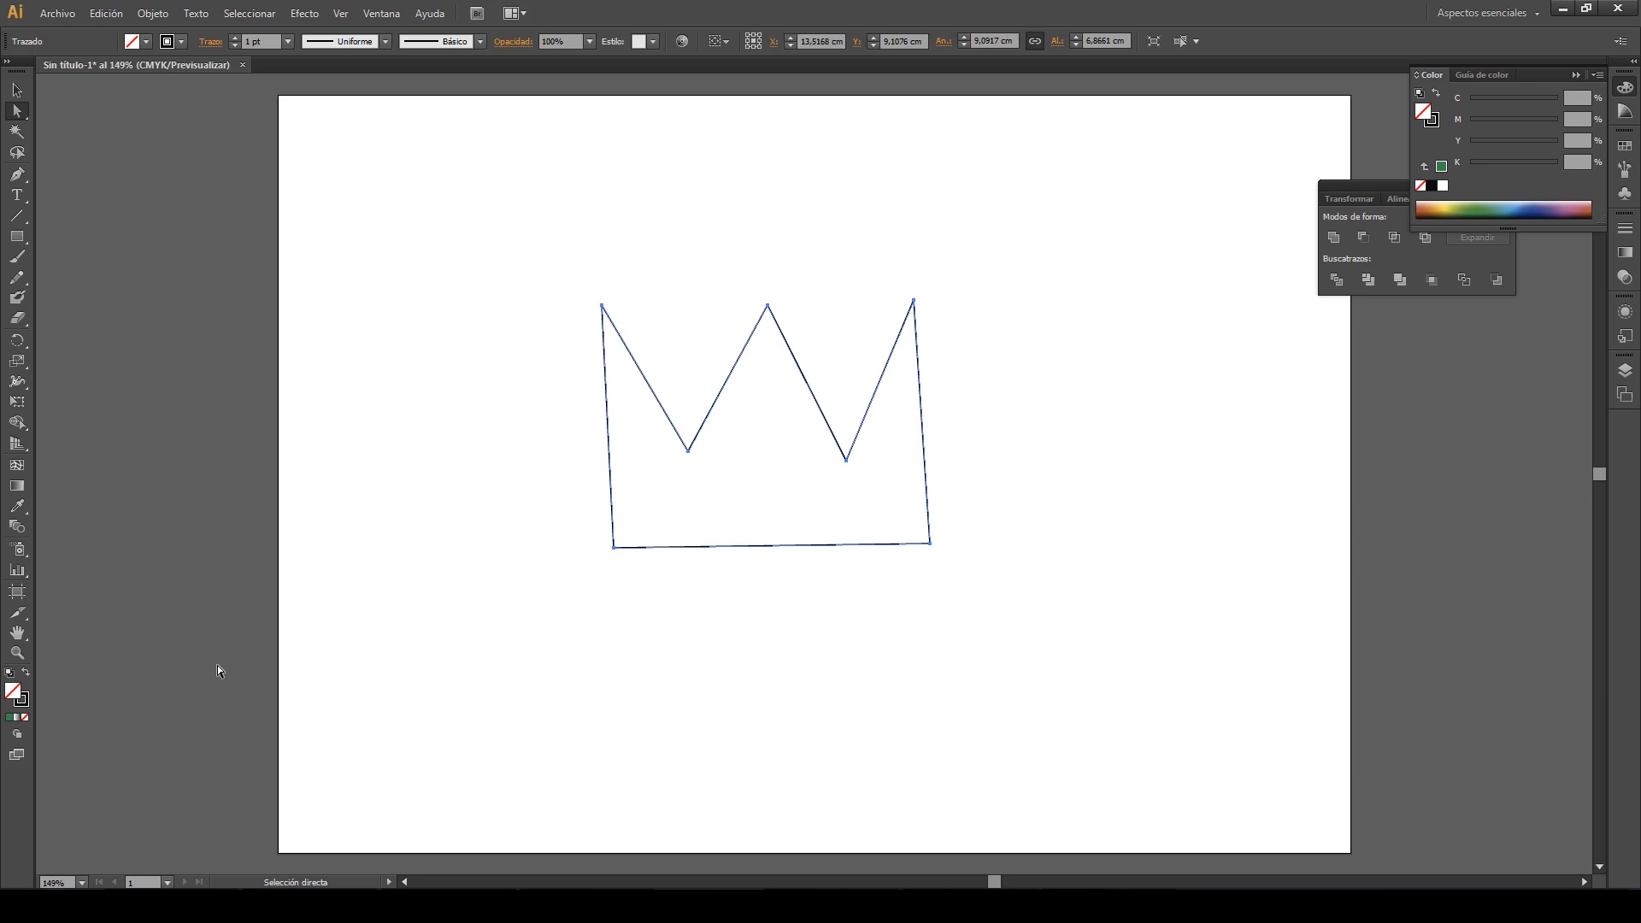
pyautogui.moveTo(689, 453); pyautogui.dragTo(728, 529)
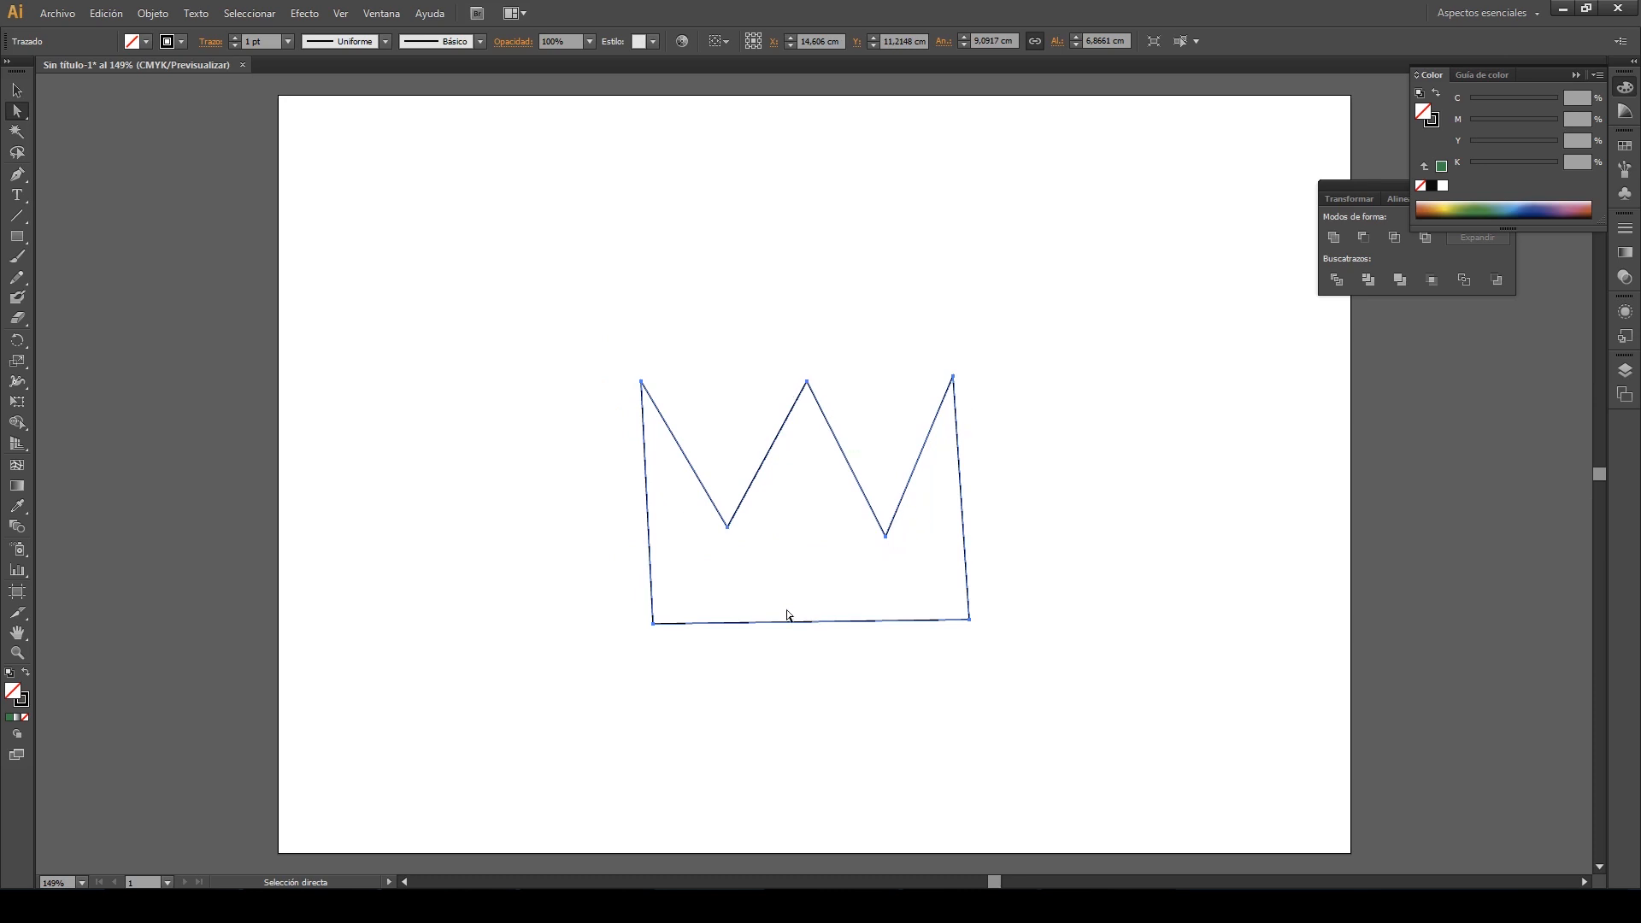
# Lower the crown's left valley anchor slightly, and raise the middle and left peak anchors to about Y 6.1 cm
pyautogui.click(726, 528)
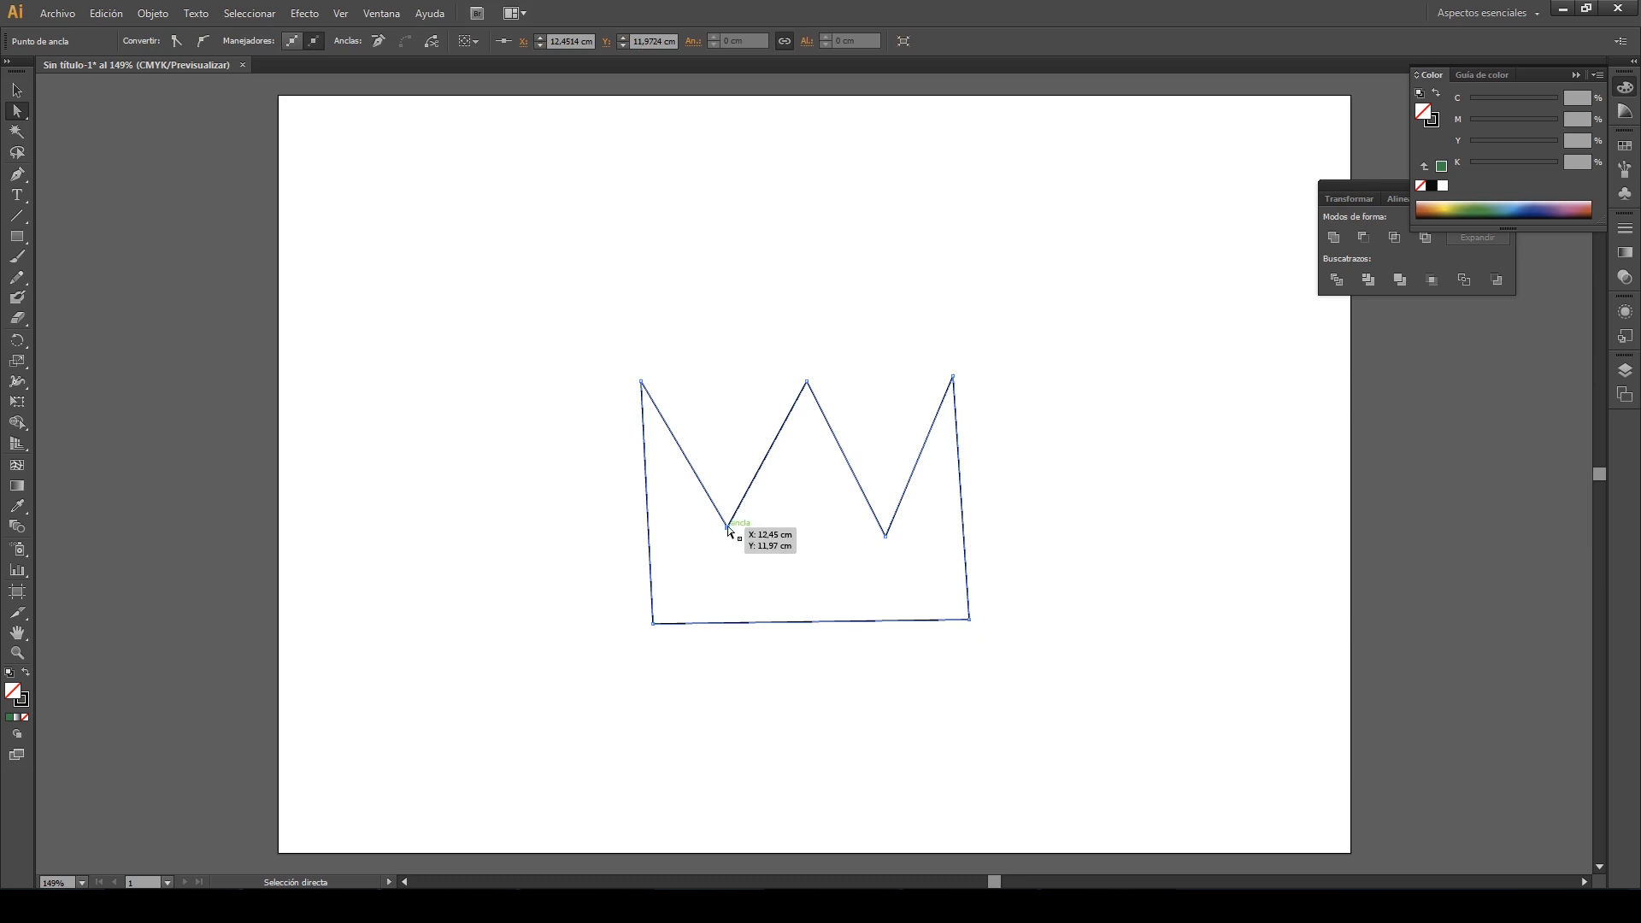
pyautogui.moveTo(726, 529)
pyautogui.mouseDown()
pyautogui.moveTo(760, 540)
pyautogui.moveTo(721, 541)
pyautogui.moveTo(729, 494)
pyautogui.moveTo(732, 540)
pyautogui.mouseUp()
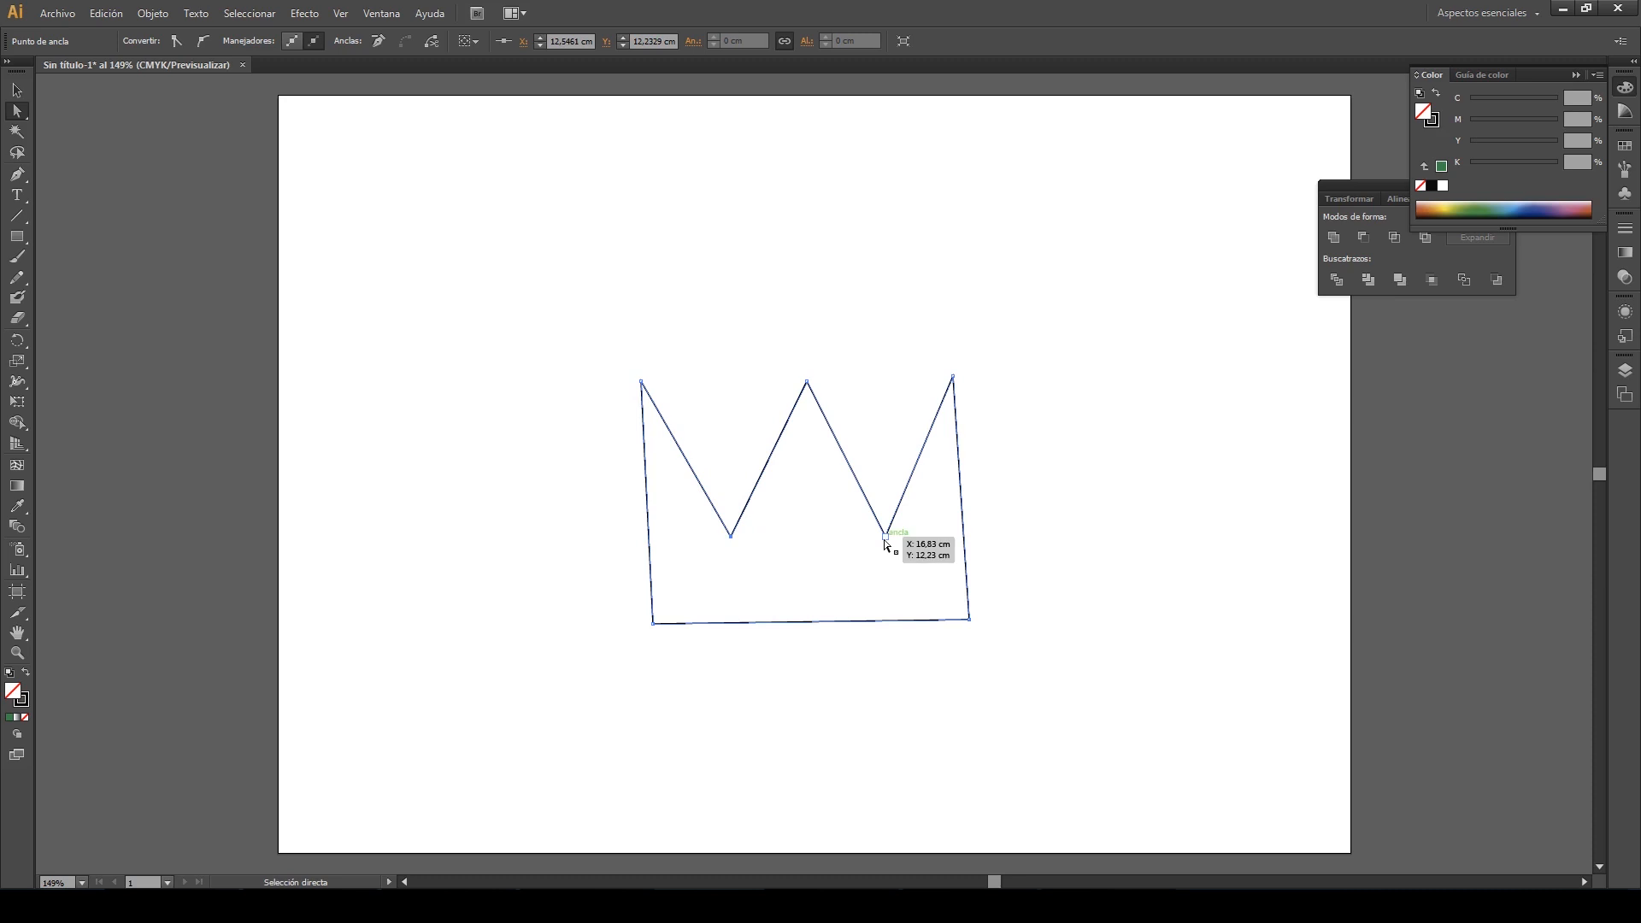
pyautogui.moveTo(809, 382); pyautogui.dragTo(821, 317)
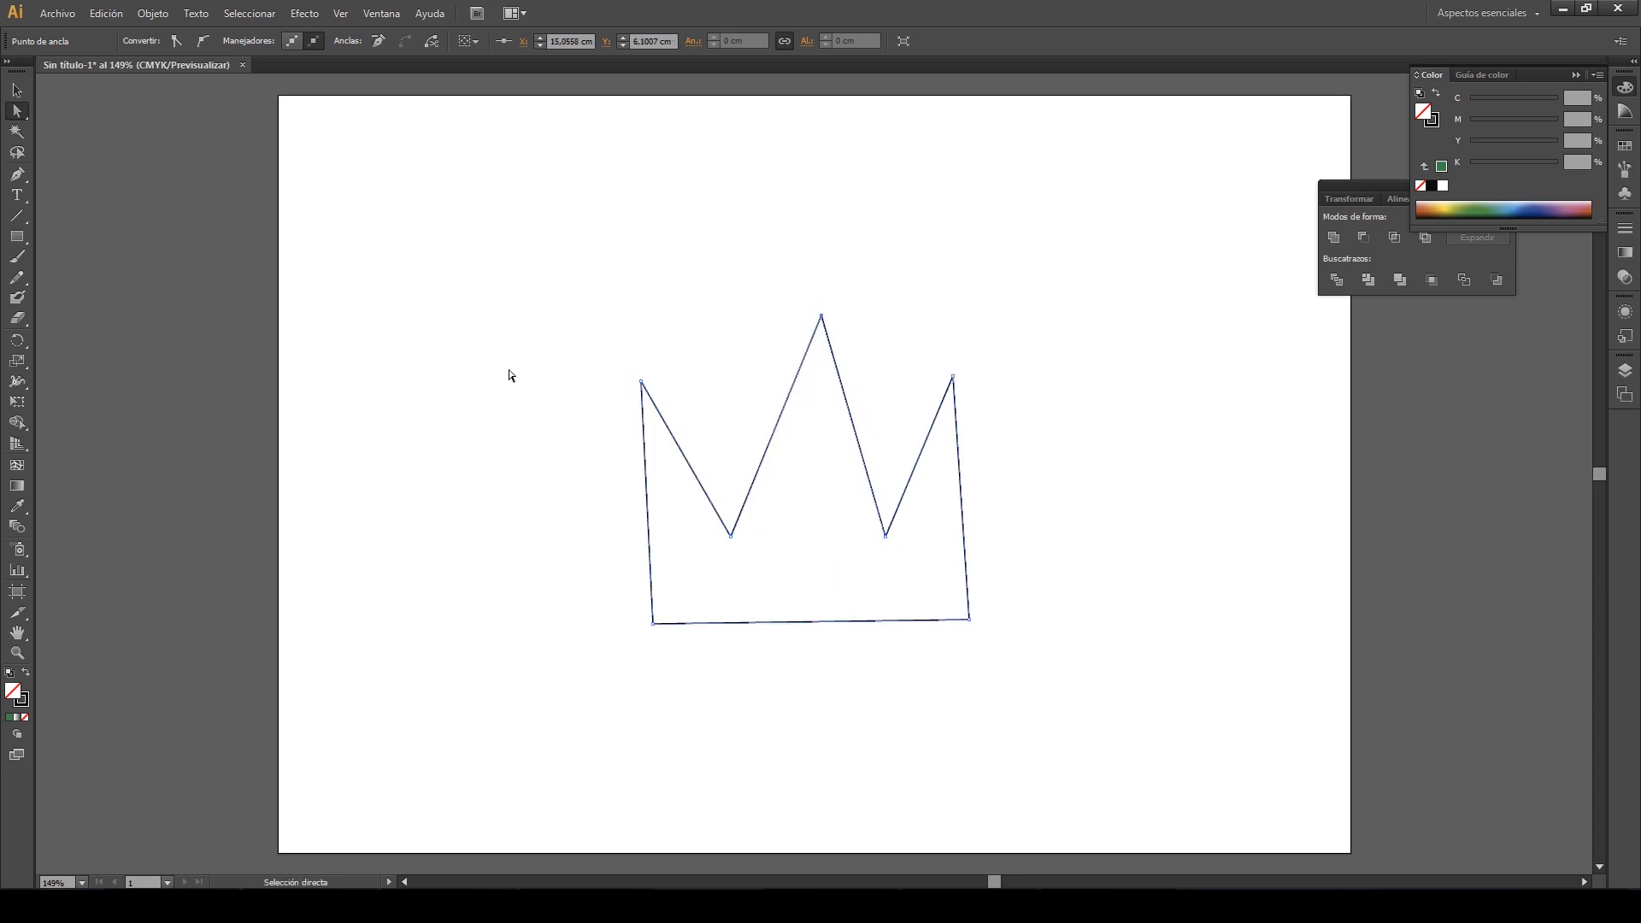
pyautogui.moveTo(641, 381); pyautogui.dragTo(626, 316)
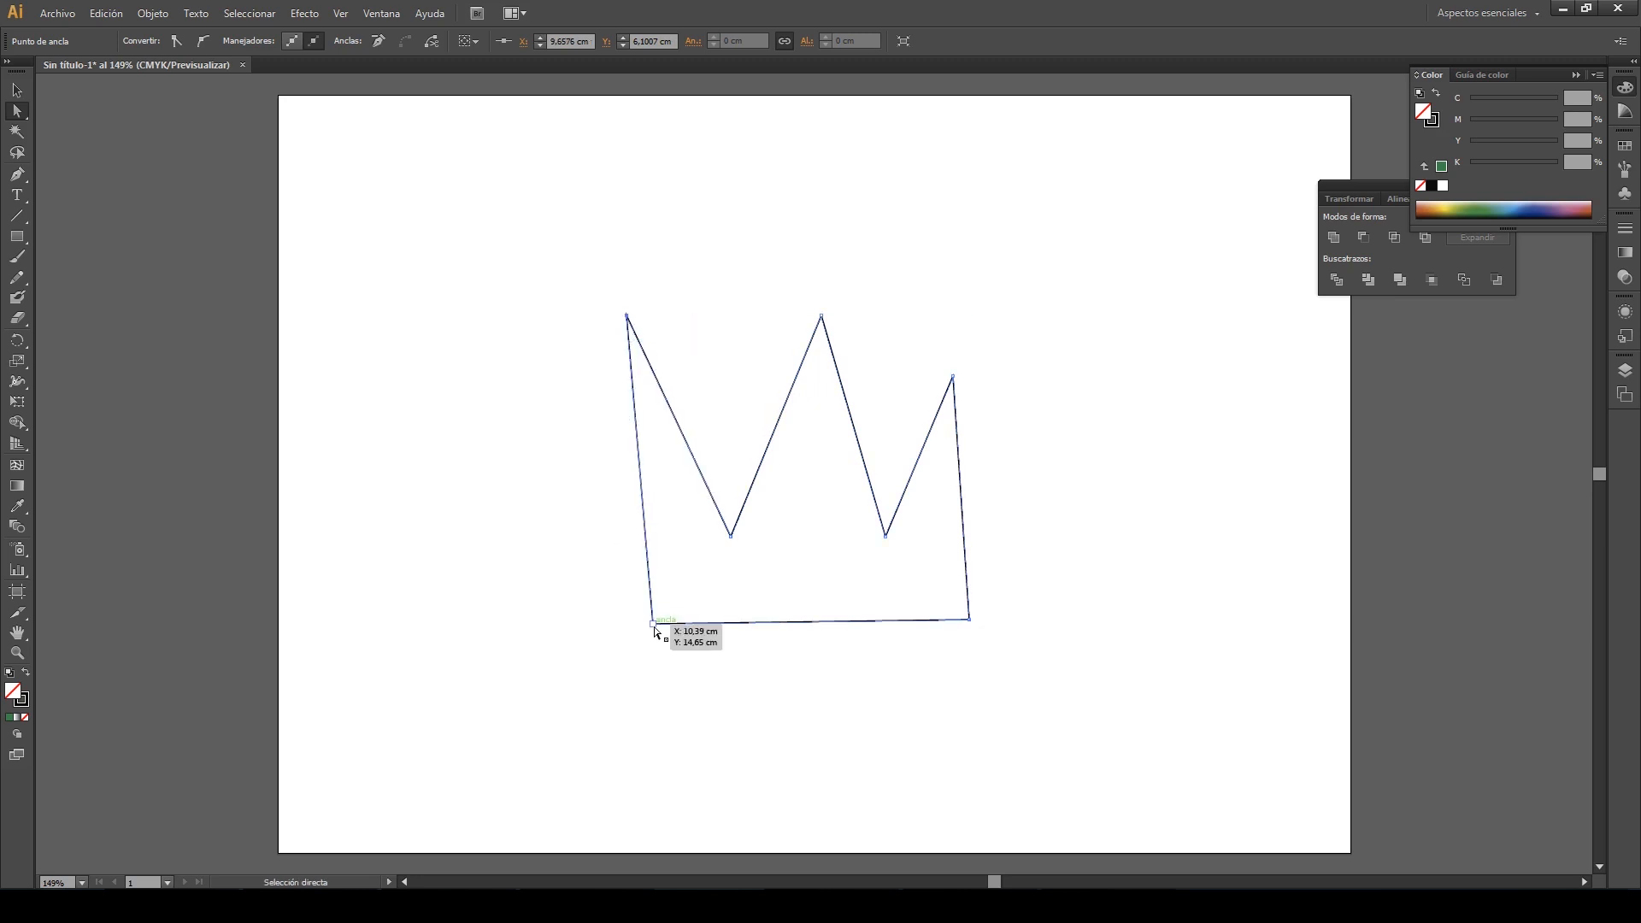
# Narrow the crown's base by moving its lower corners to about X 11.3 and 18.7 cm at Y 14.4 cm, and pull the right peak up and outward
pyautogui.moveTo(654, 624); pyautogui.dragTo(685, 614)
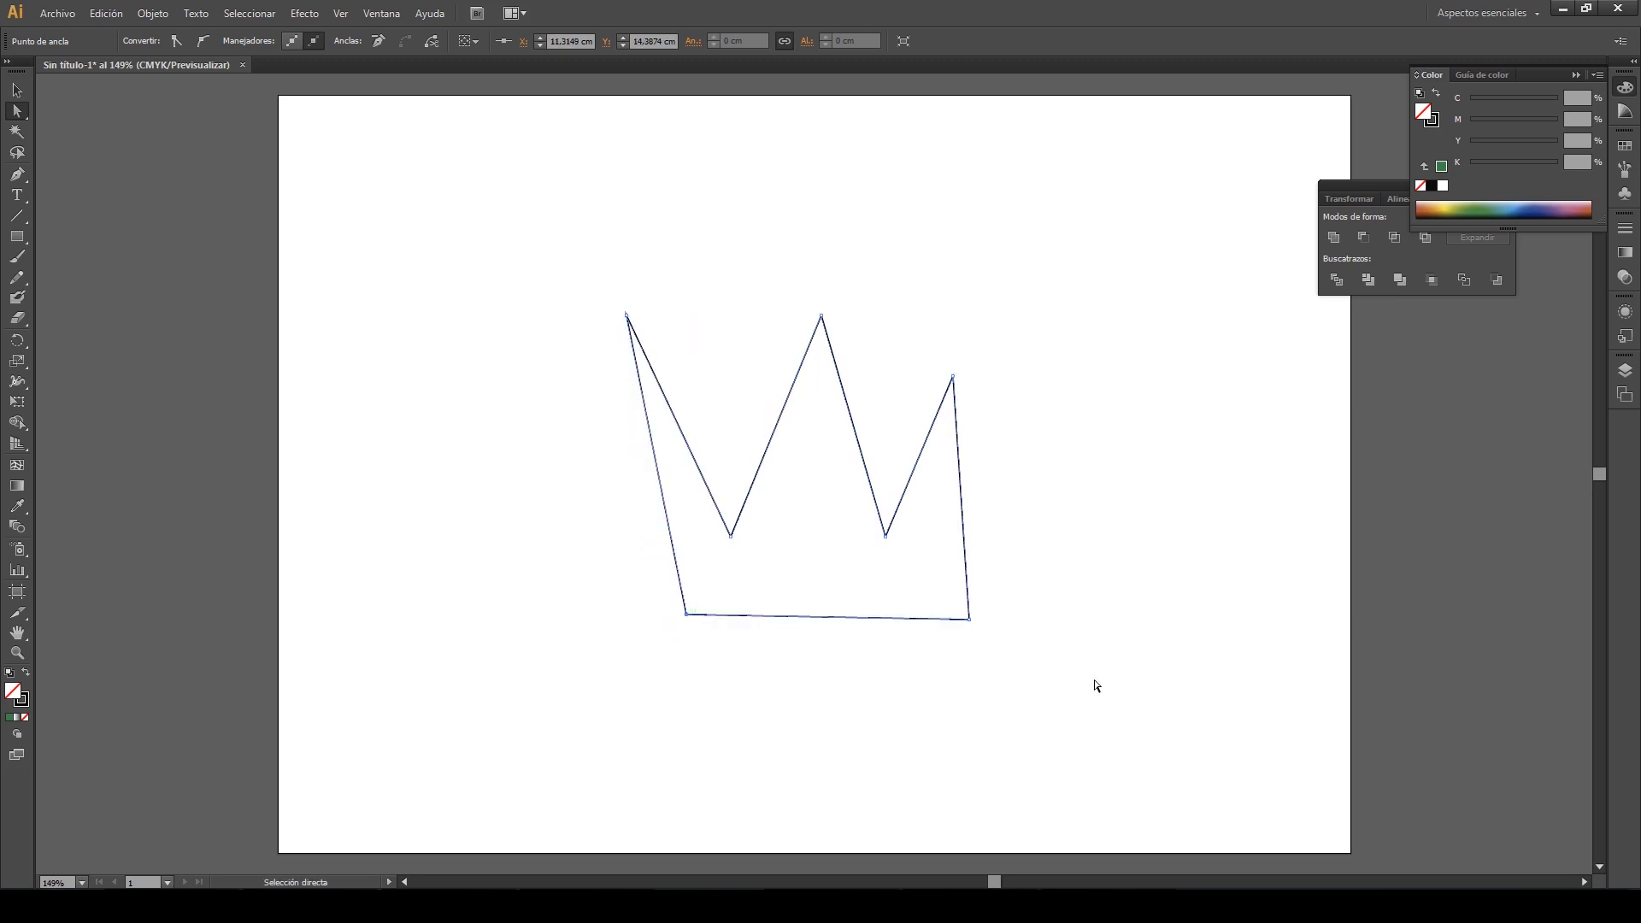
pyautogui.moveTo(969, 618); pyautogui.dragTo(940, 611)
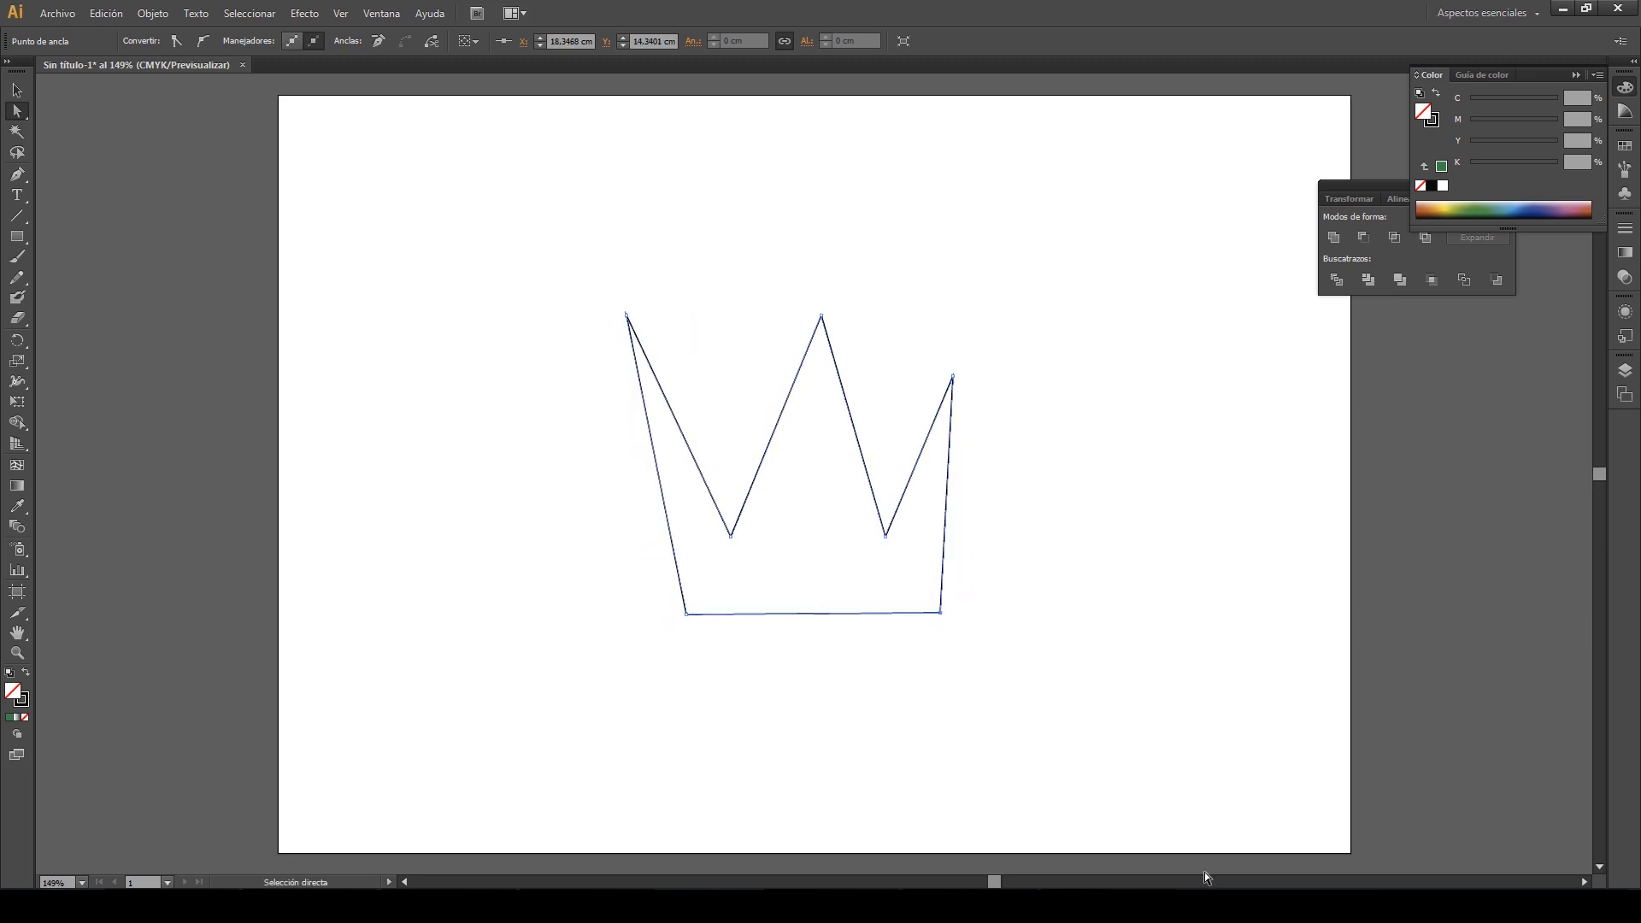
pyautogui.moveTo(953, 379); pyautogui.dragTo(991, 342)
pyautogui.moveTo(939, 612); pyautogui.dragTo(952, 623)
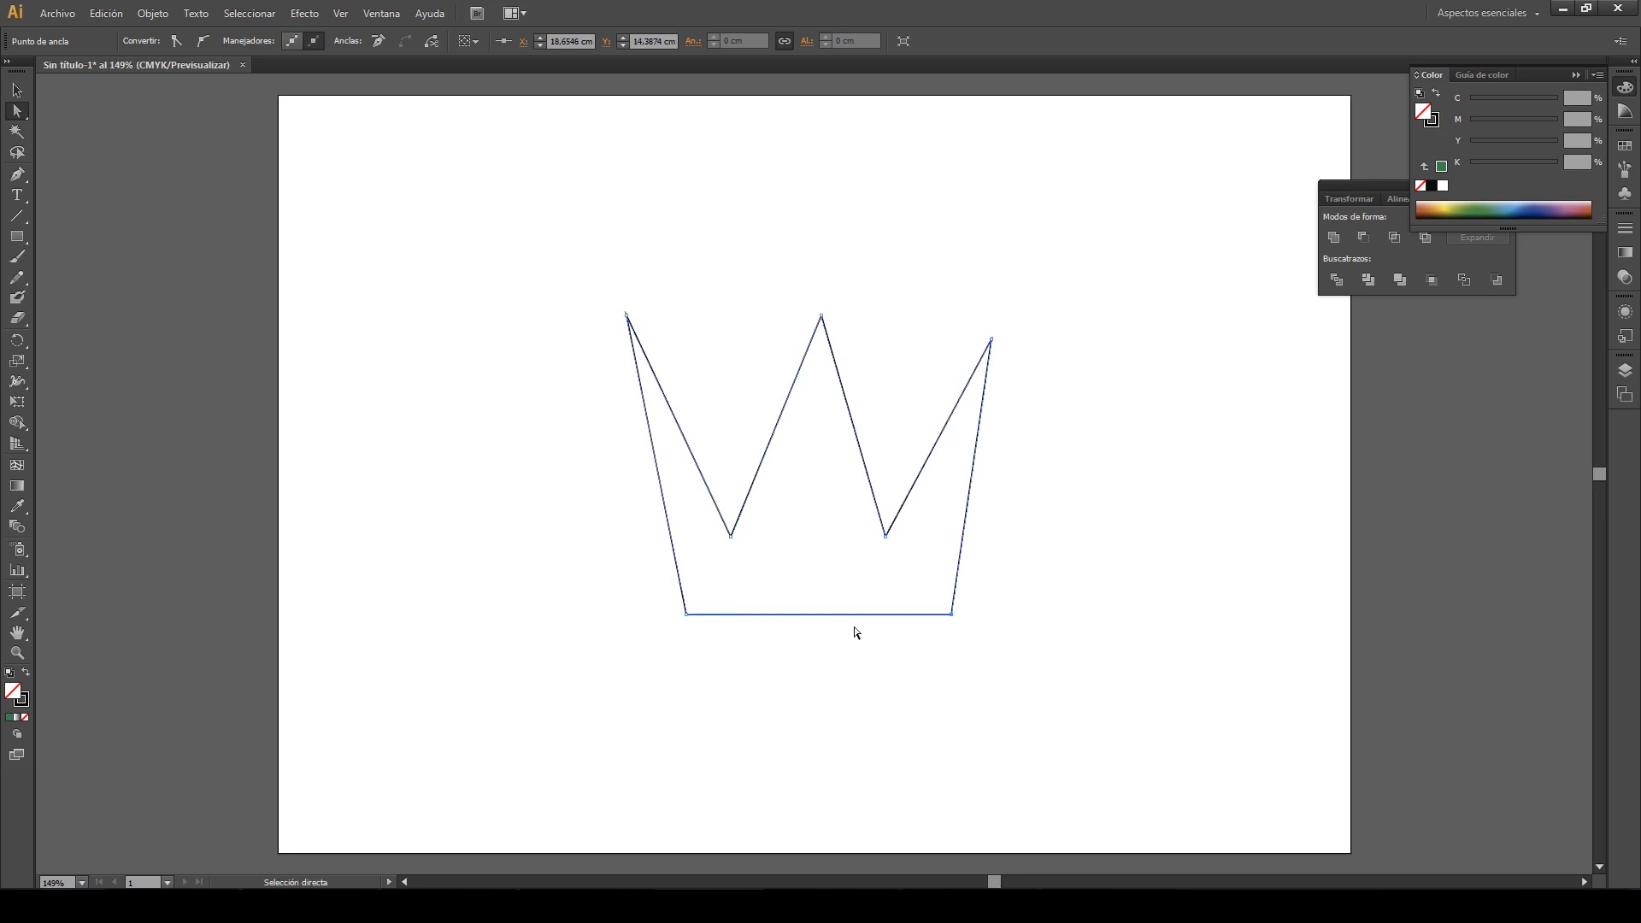
# Pull the crown's outer peaks up and outward, and raise the middle peak to about X 15.0 cm, Y 4.9 cm
pyautogui.moveTo(628, 316); pyautogui.dragTo(581, 240)
pyautogui.moveTo(991, 342); pyautogui.dragTo(1060, 239)
pyautogui.moveTo(821, 316); pyautogui.dragTo(822, 273)
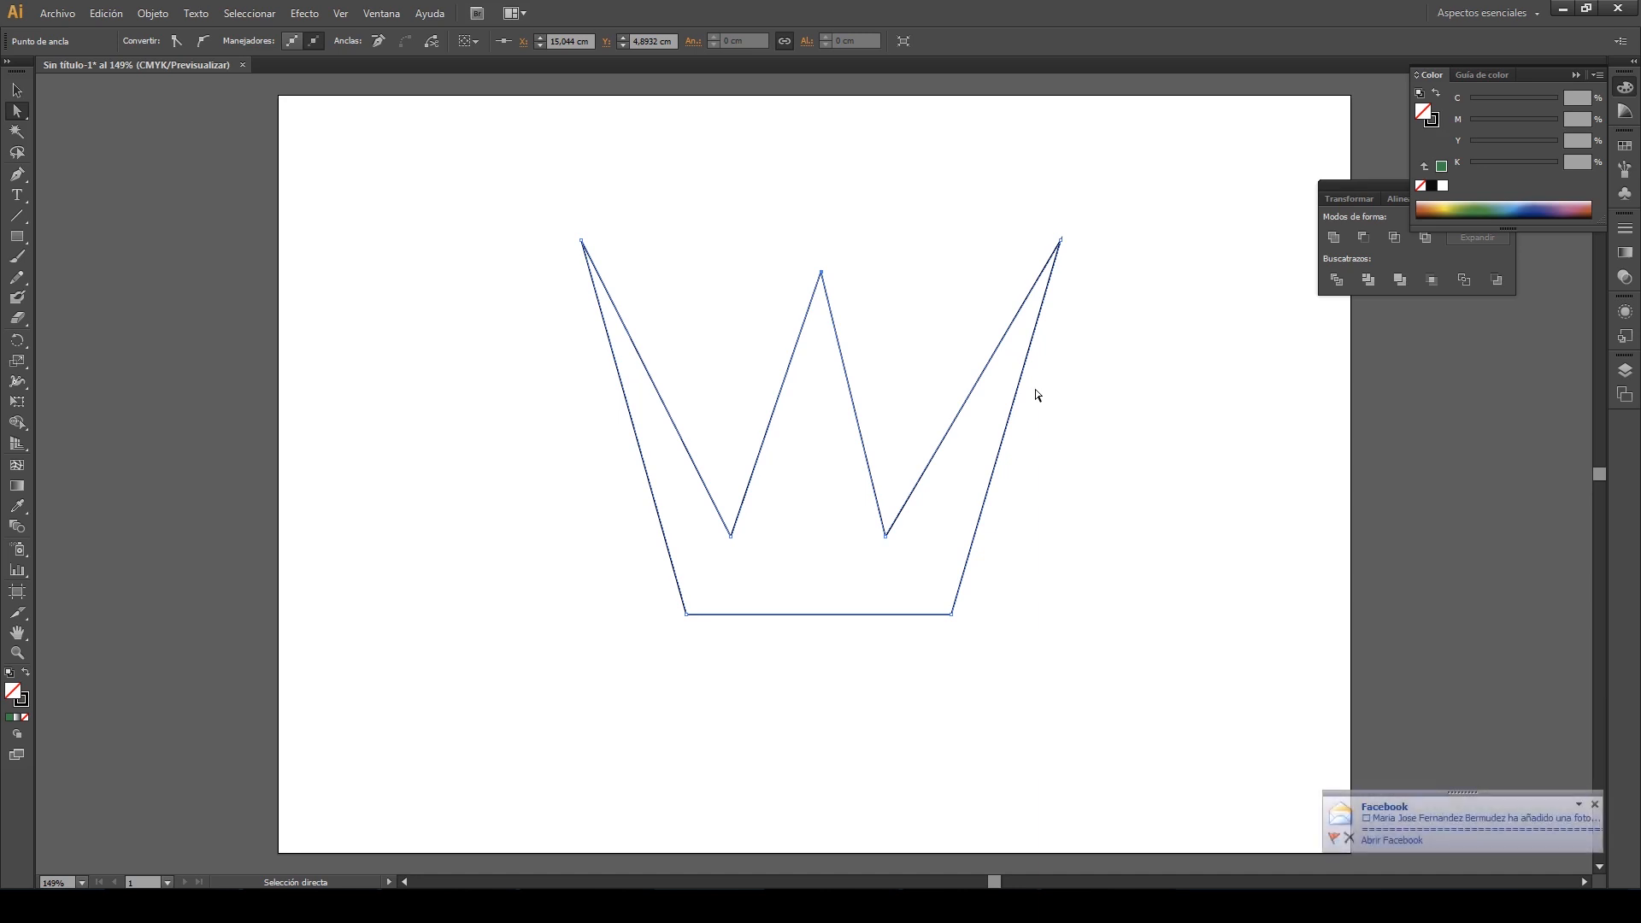
pyautogui.click(1594, 805)
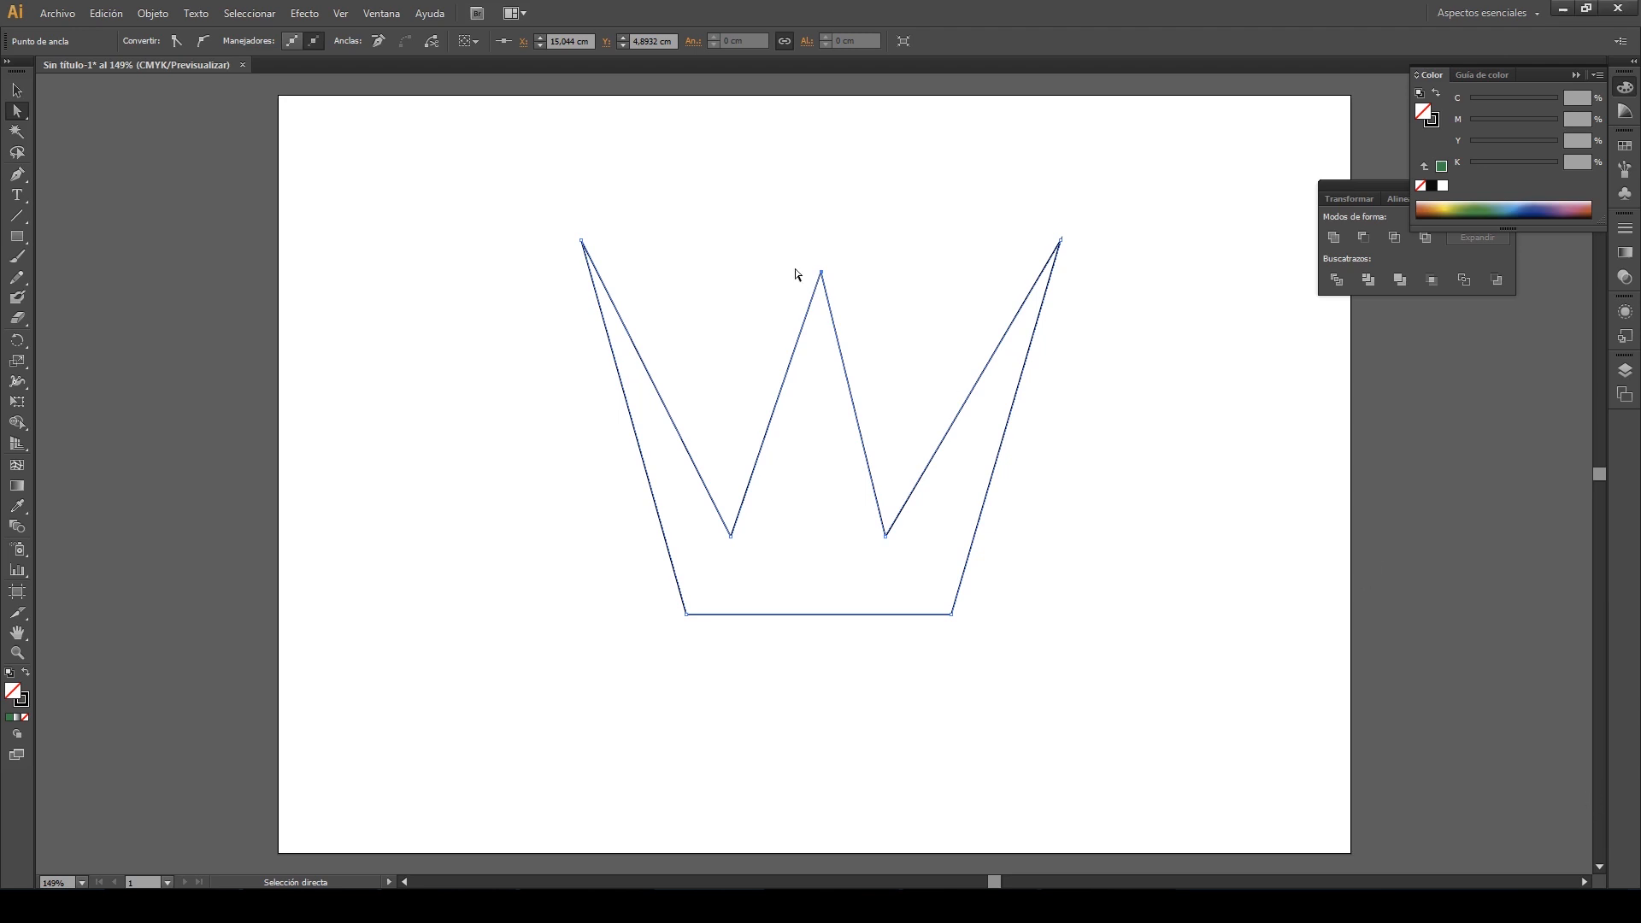
# Lower the middle peak to about X 14.6, Y 8.4 cm, and align the outer peaks above the lower corners at about Y 8.7 cm
pyautogui.moveTo(818, 275); pyautogui.dragTo(803, 401)
pyautogui.moveTo(581, 241); pyautogui.dragTo(687, 409)
pyautogui.moveTo(1057, 246); pyautogui.dragTo(950, 411)
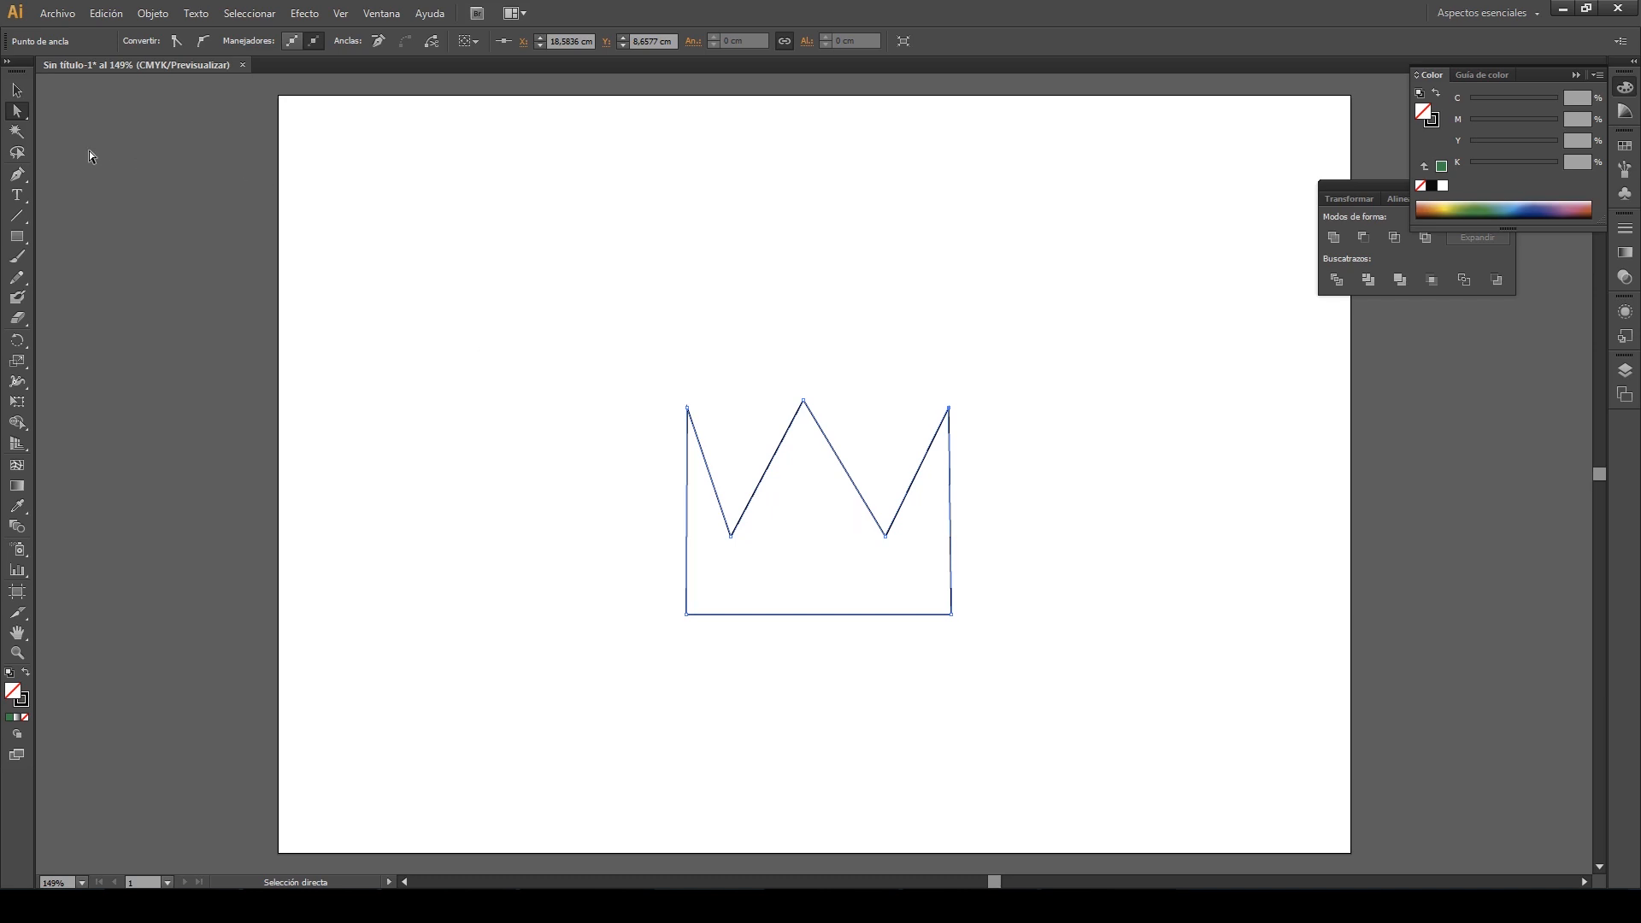
# Add an anchor point on the crown's right side and pull it outward to about X 20.0 cm, Y 12.3 cm
pyautogui.click(17, 178)
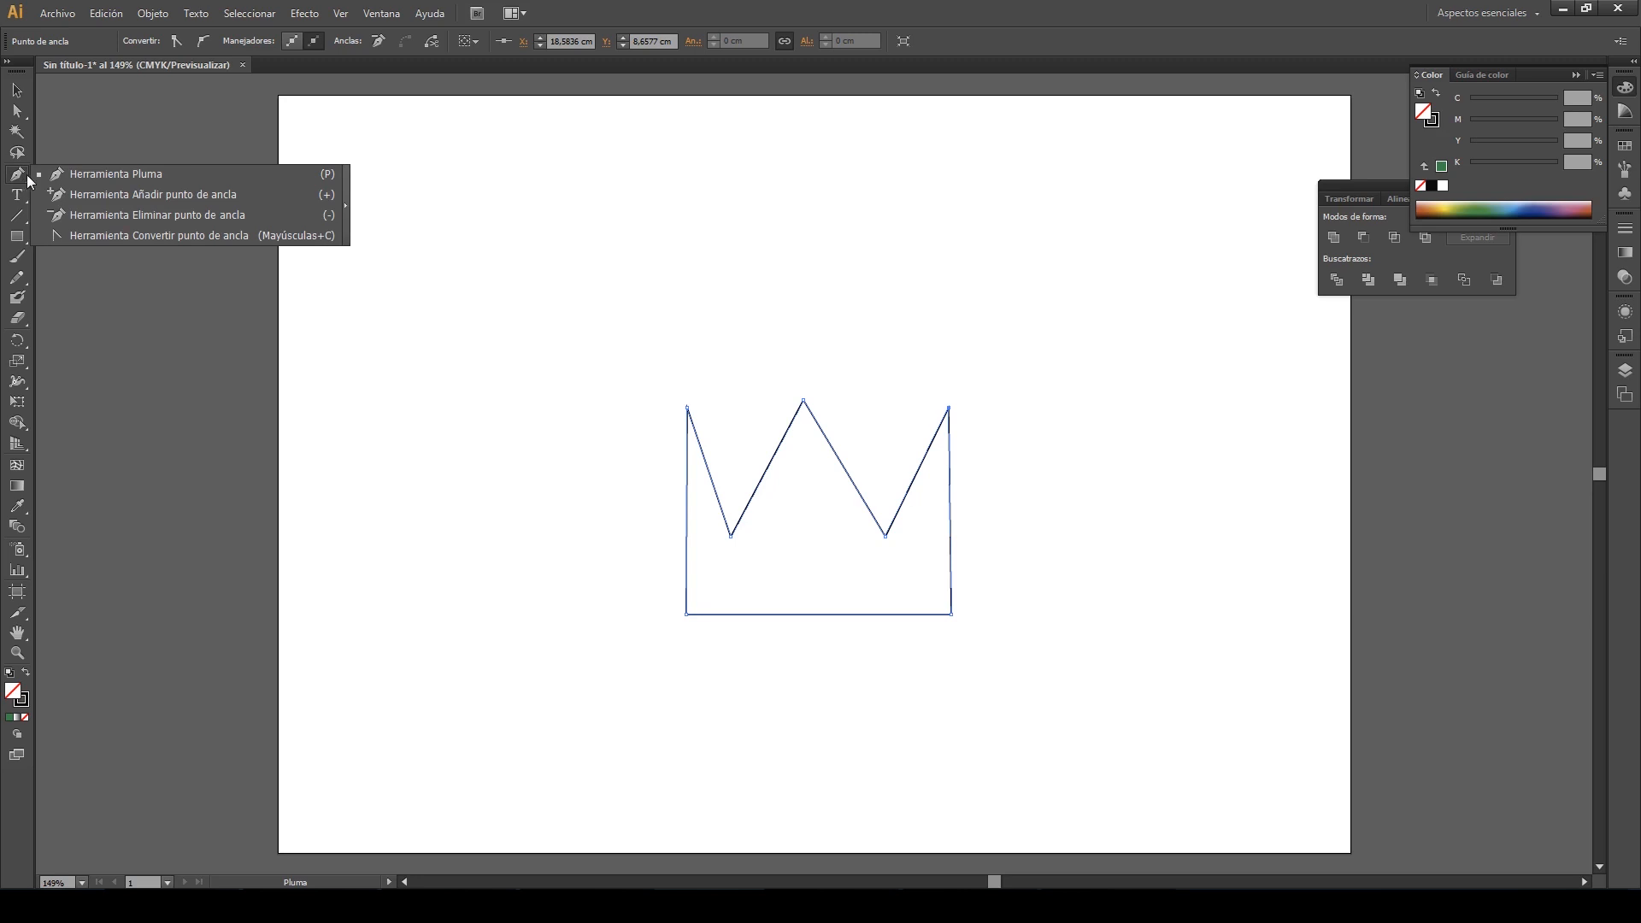
pyautogui.click(101, 194)
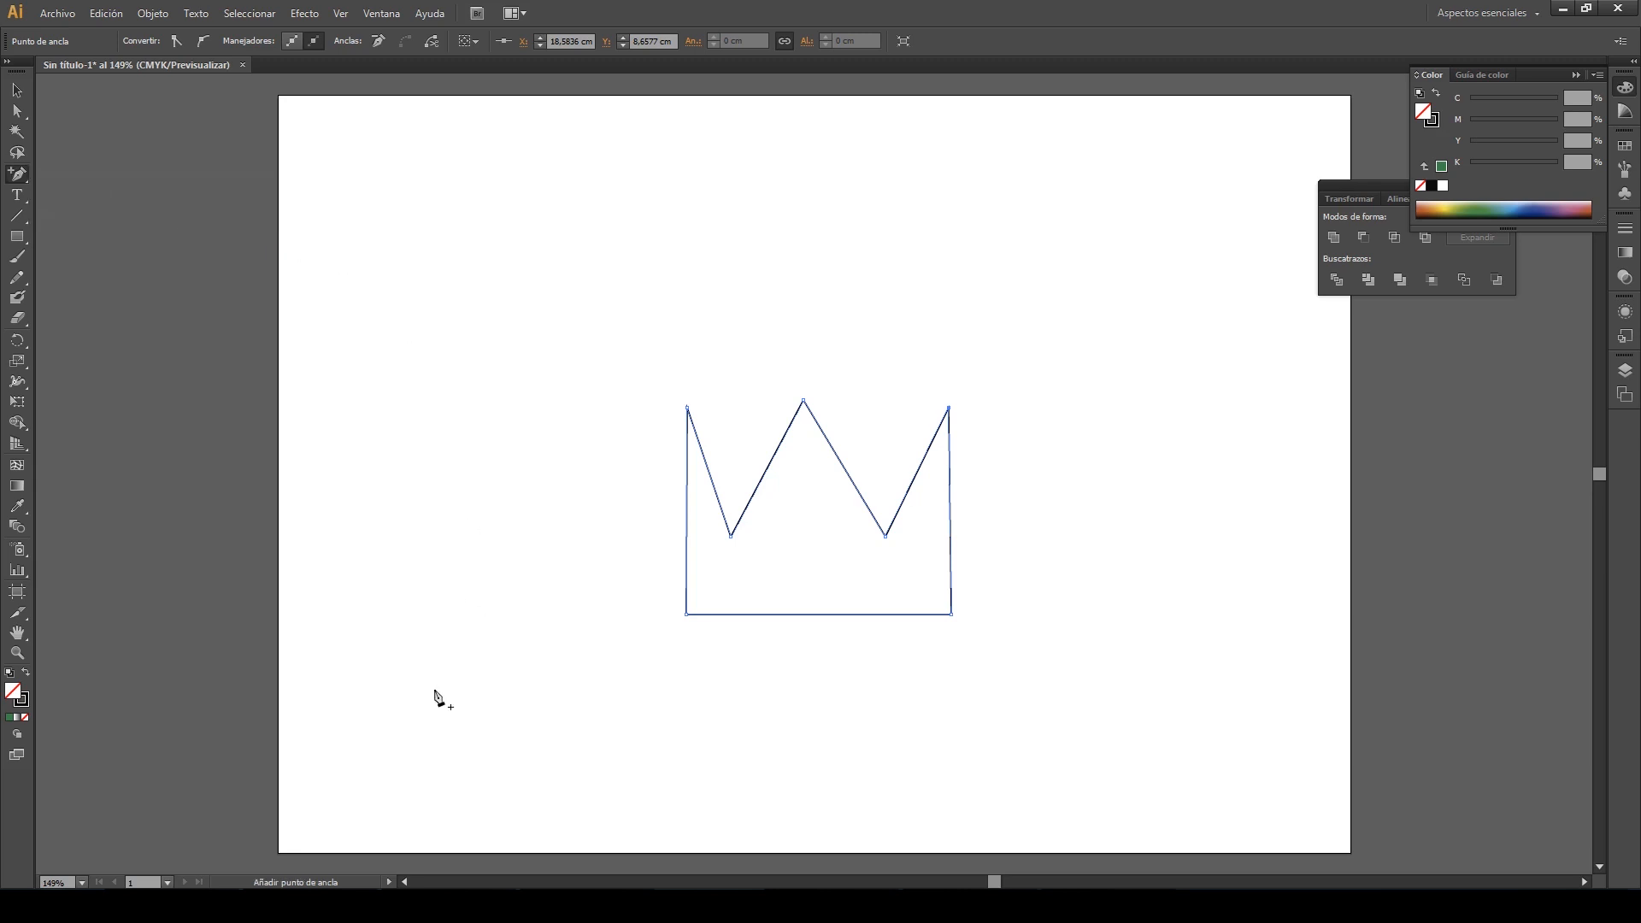
pyautogui.click(360, 906)
pyautogui.click(950, 484)
pyautogui.click(18, 111)
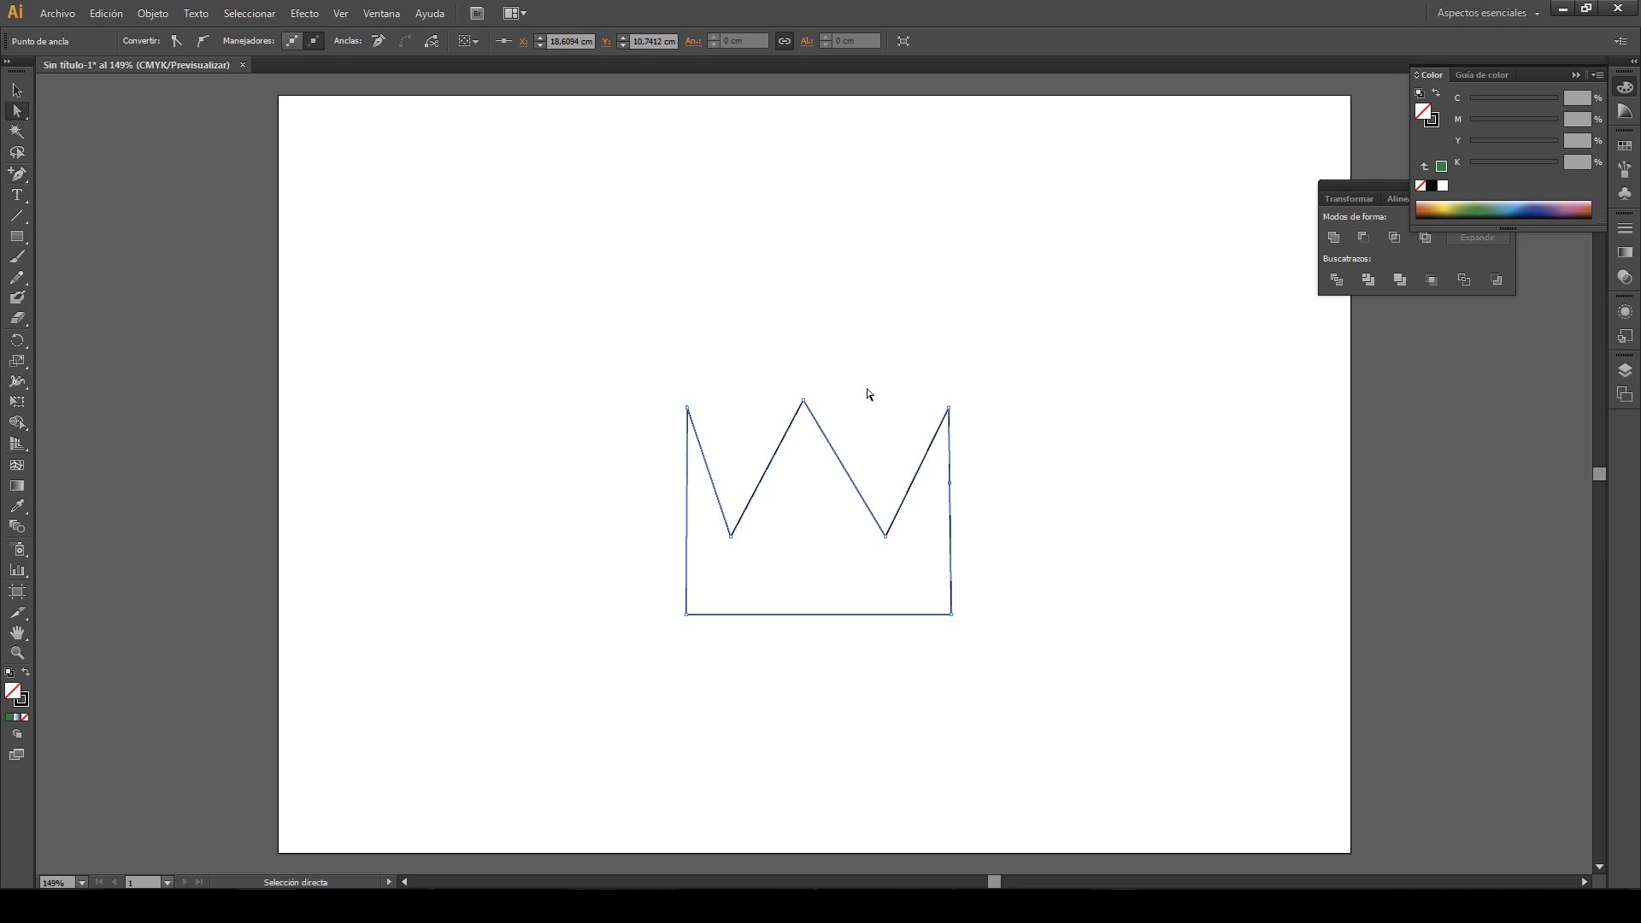
pyautogui.click(949, 485)
pyautogui.moveTo(946, 484); pyautogui.dragTo(998, 539)
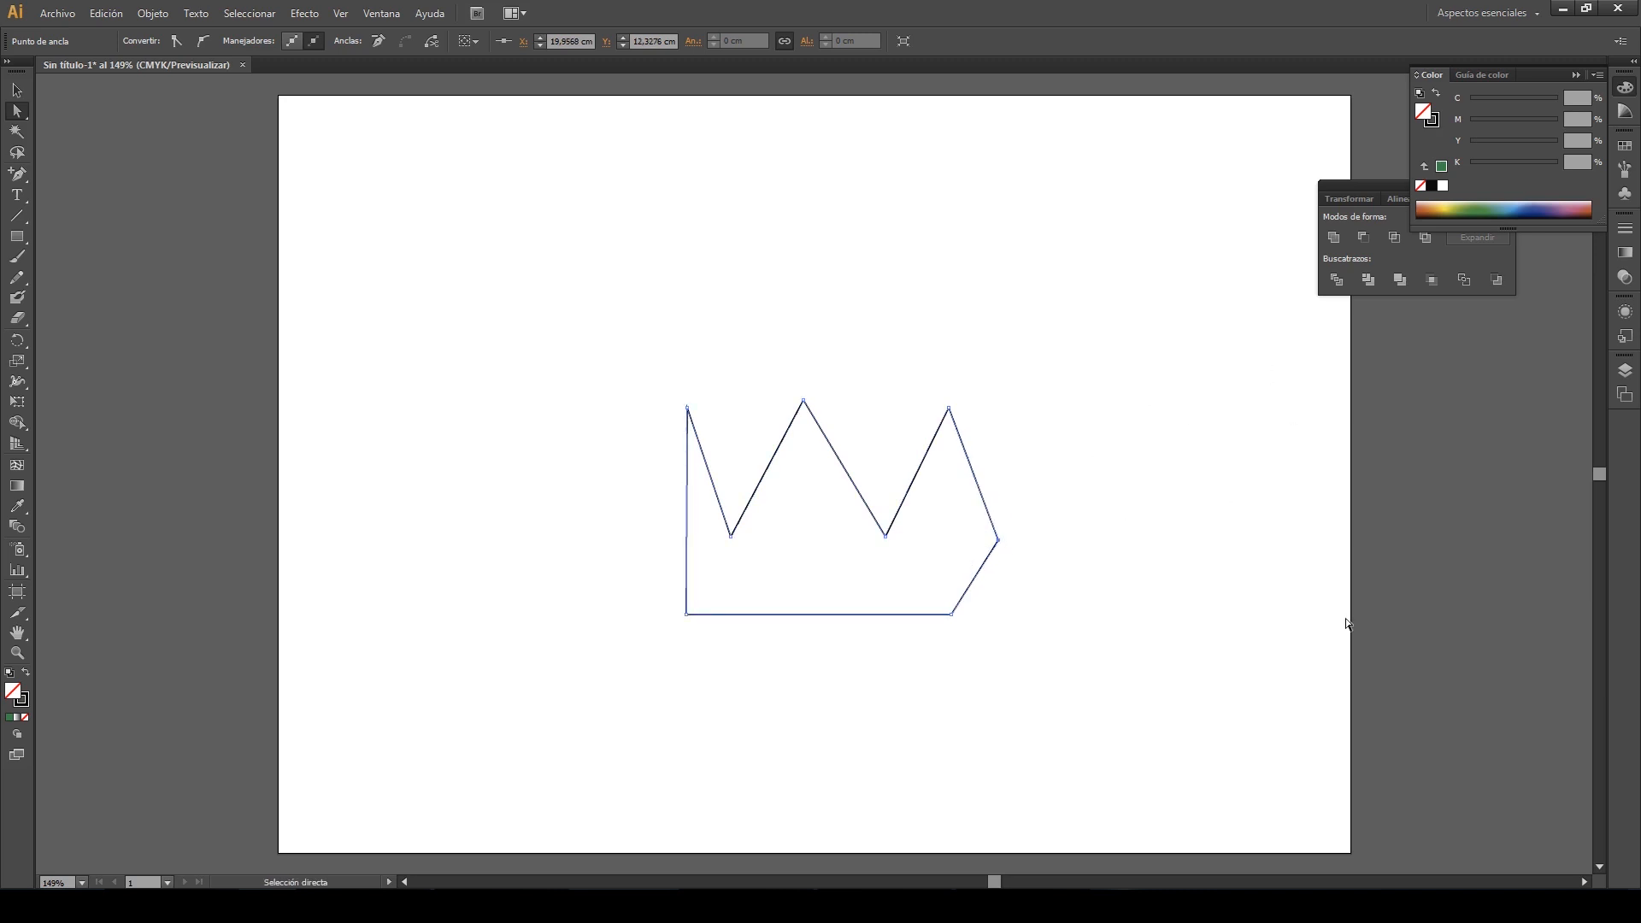
# Add three more anchor points along the segment between the right peak and the pulled-out side anchor
pyautogui.click(19, 175)
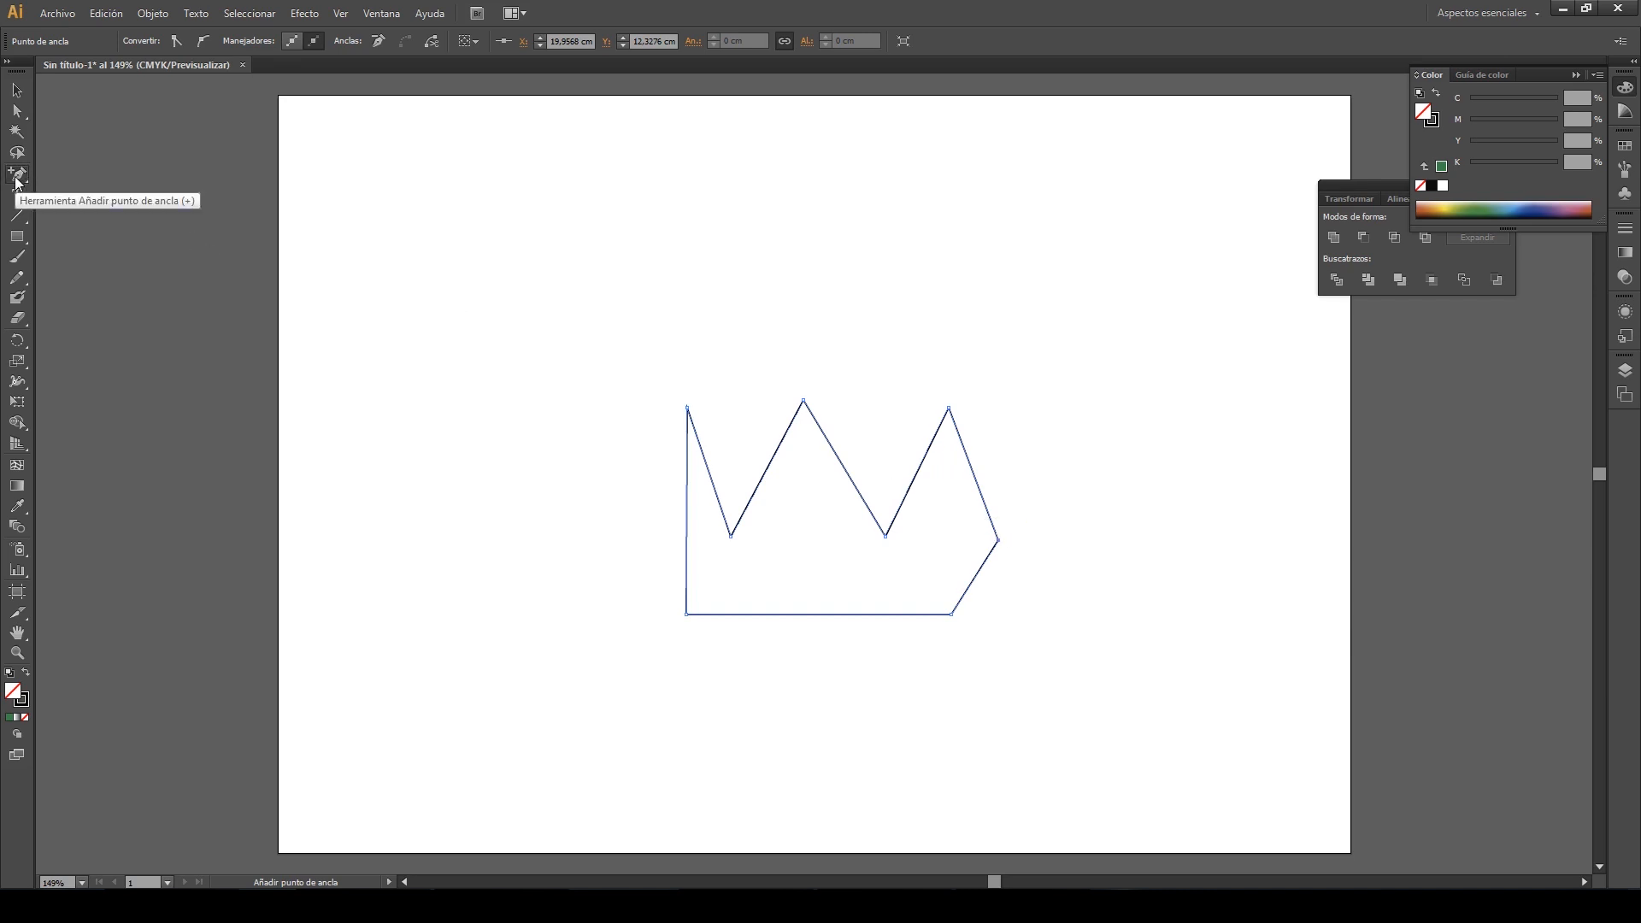
pyautogui.click(981, 497)
pyautogui.click(971, 470)
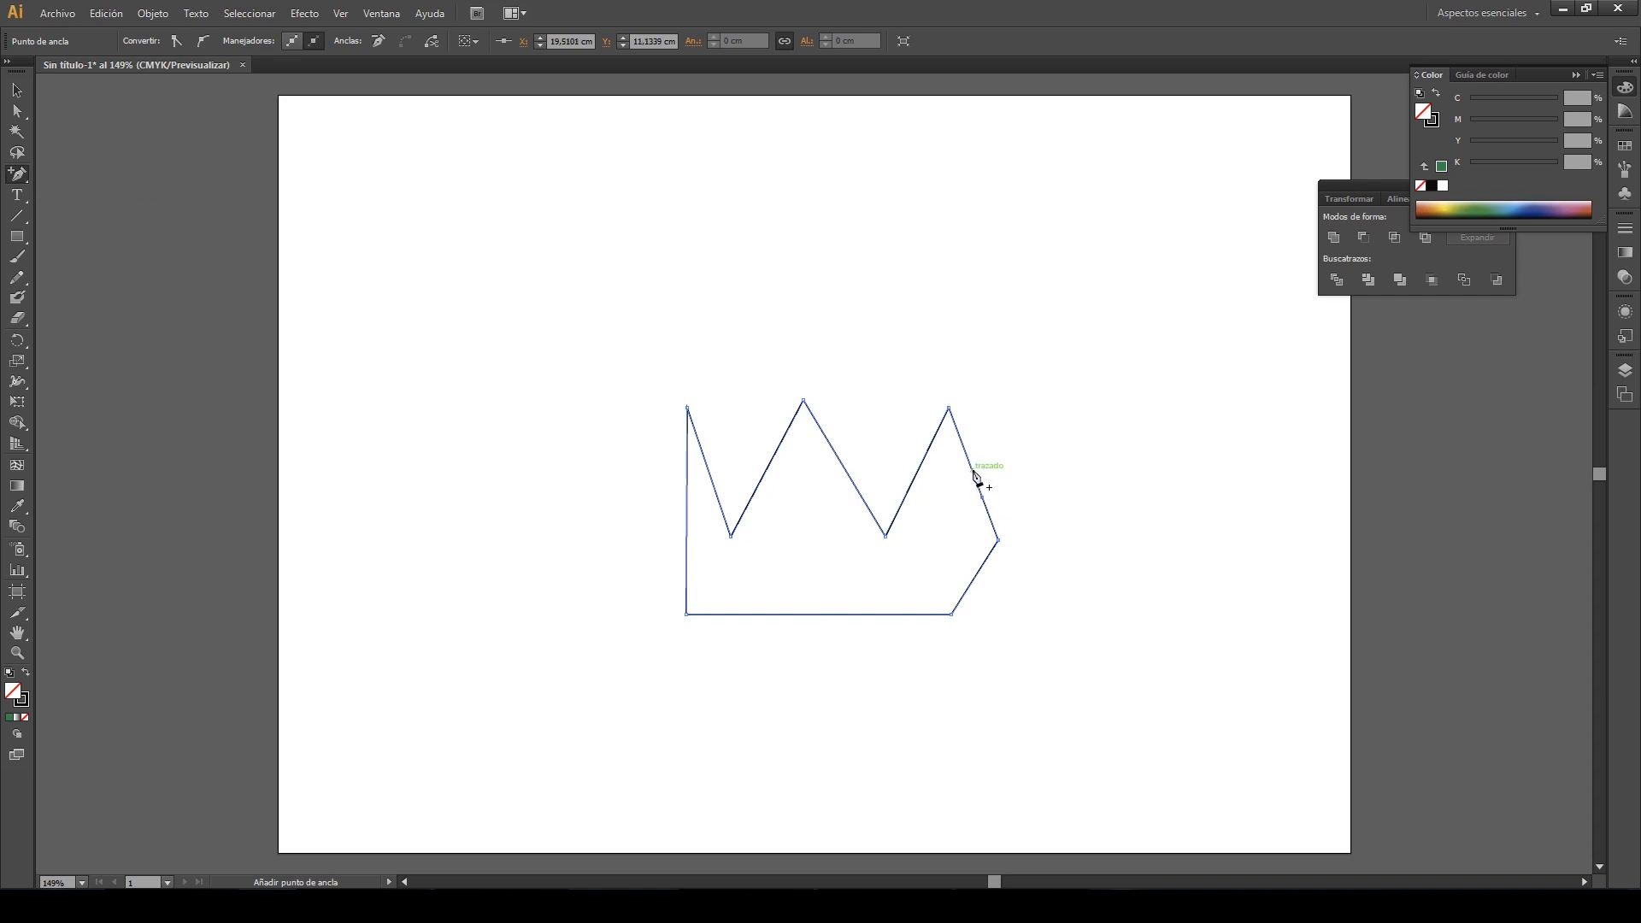
pyautogui.click(959, 438)
# Shape the added anchors into two extra crown peaks, the outer at about X 25.9, Y 8.6 cm, and move the lower right corner below it
pyautogui.click(17, 112)
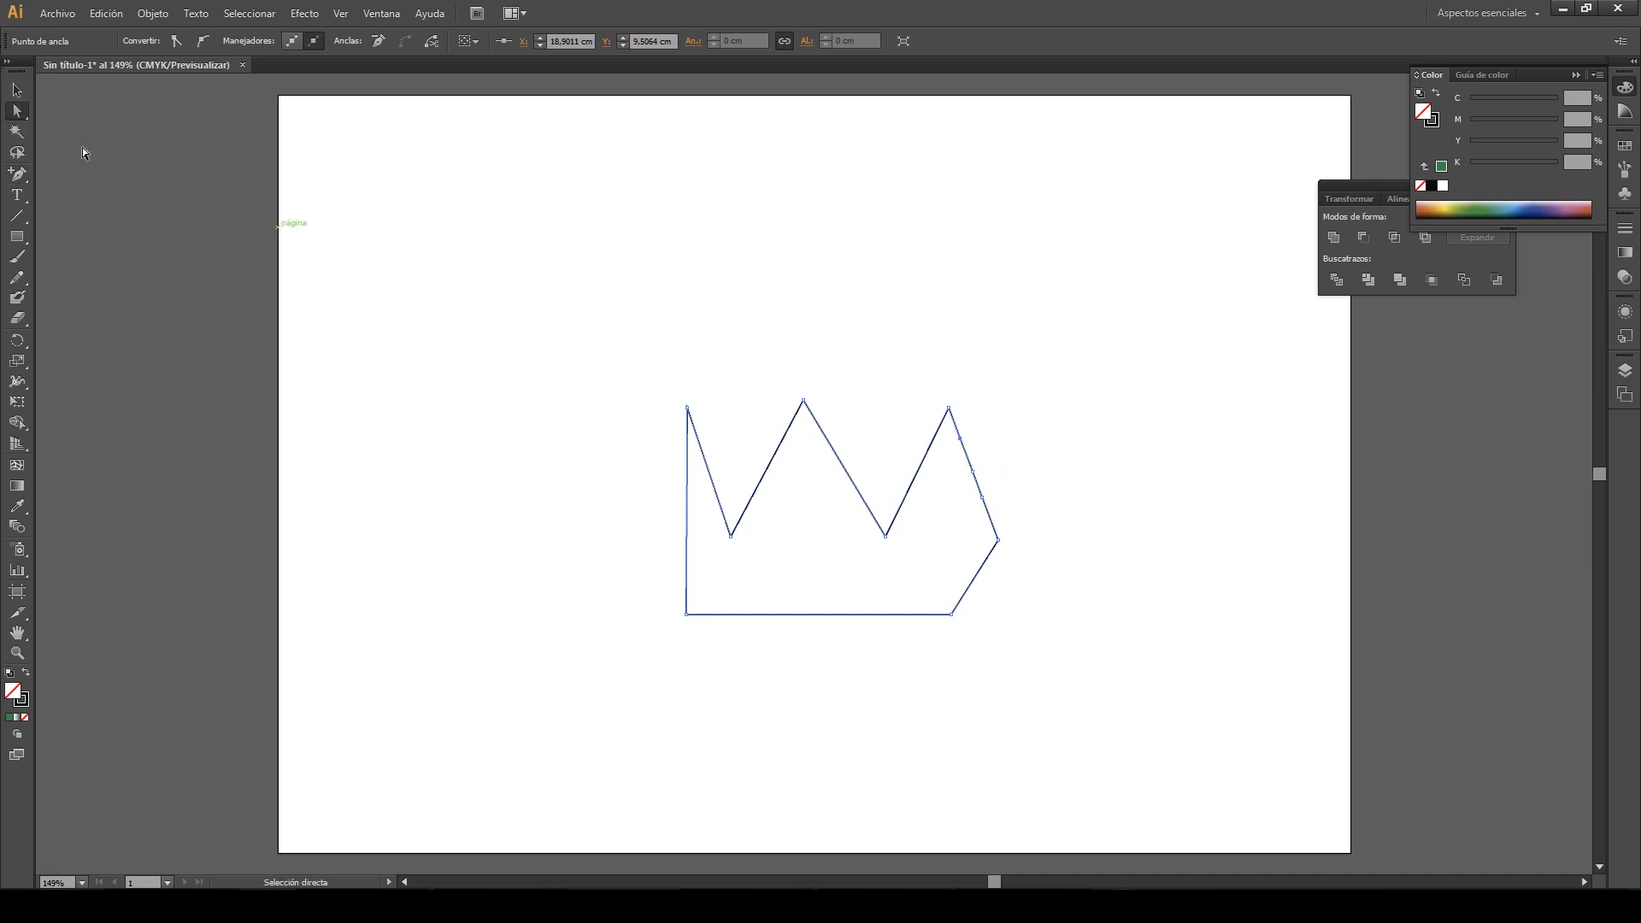
pyautogui.moveTo(984, 505); pyautogui.dragTo(1073, 484)
pyautogui.moveTo(973, 471); pyautogui.dragTo(1002, 449)
pyautogui.moveTo(998, 539); pyautogui.dragTo(1146, 549)
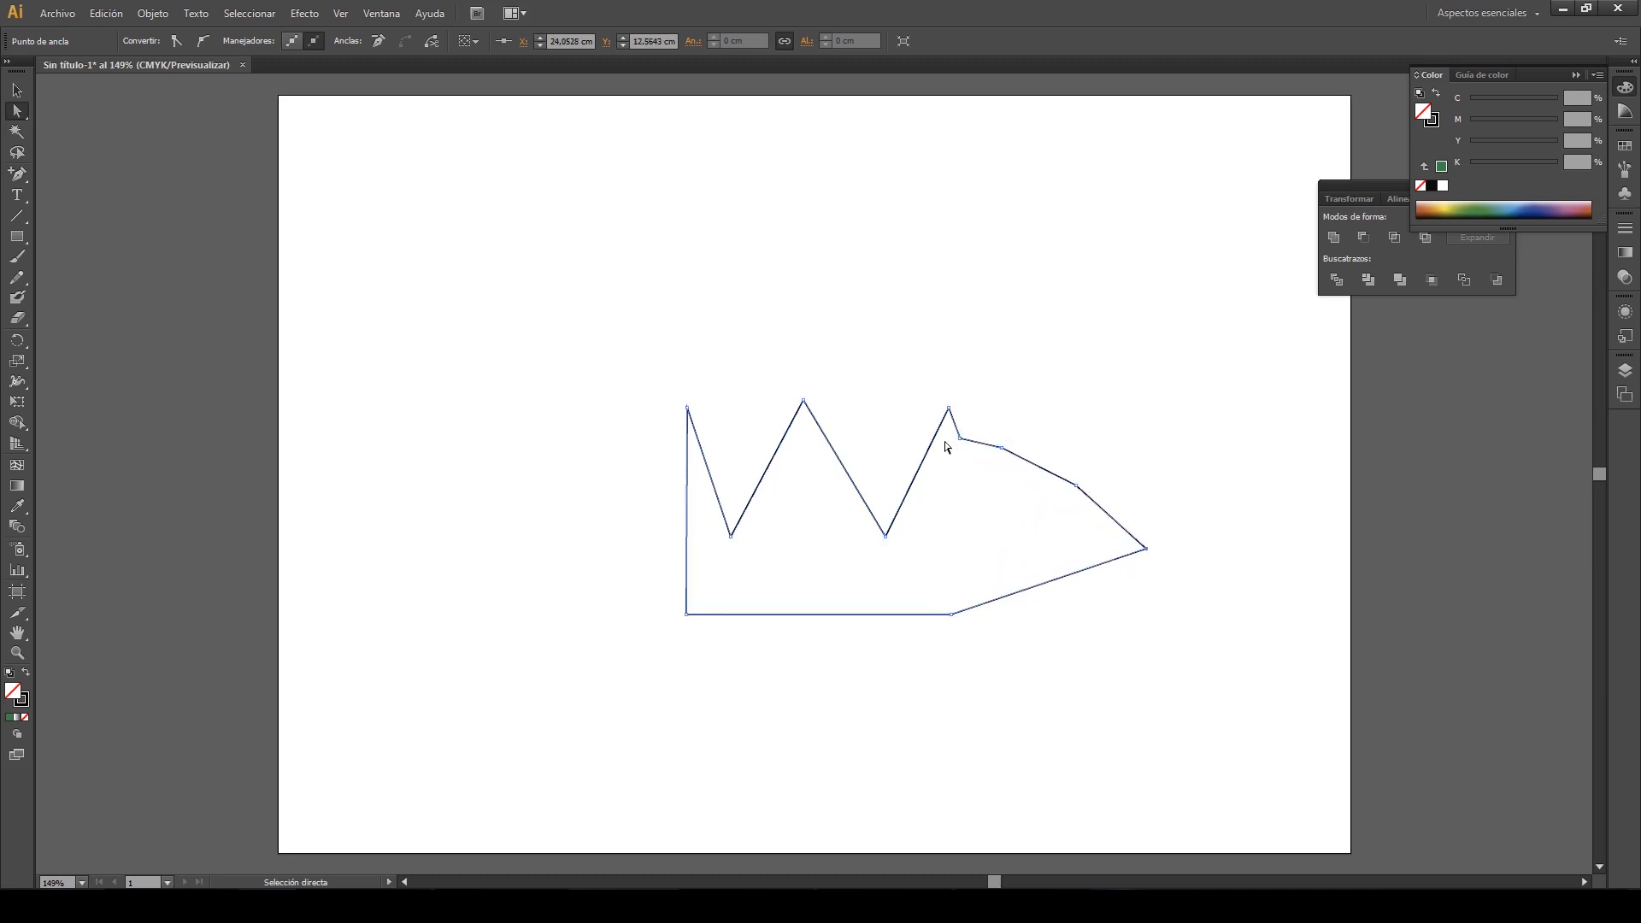
pyautogui.moveTo(959, 440); pyautogui.dragTo(995, 533)
pyautogui.moveTo(1002, 450); pyautogui.dragTo(1059, 409)
pyautogui.moveTo(1076, 486); pyautogui.dragTo(1210, 405)
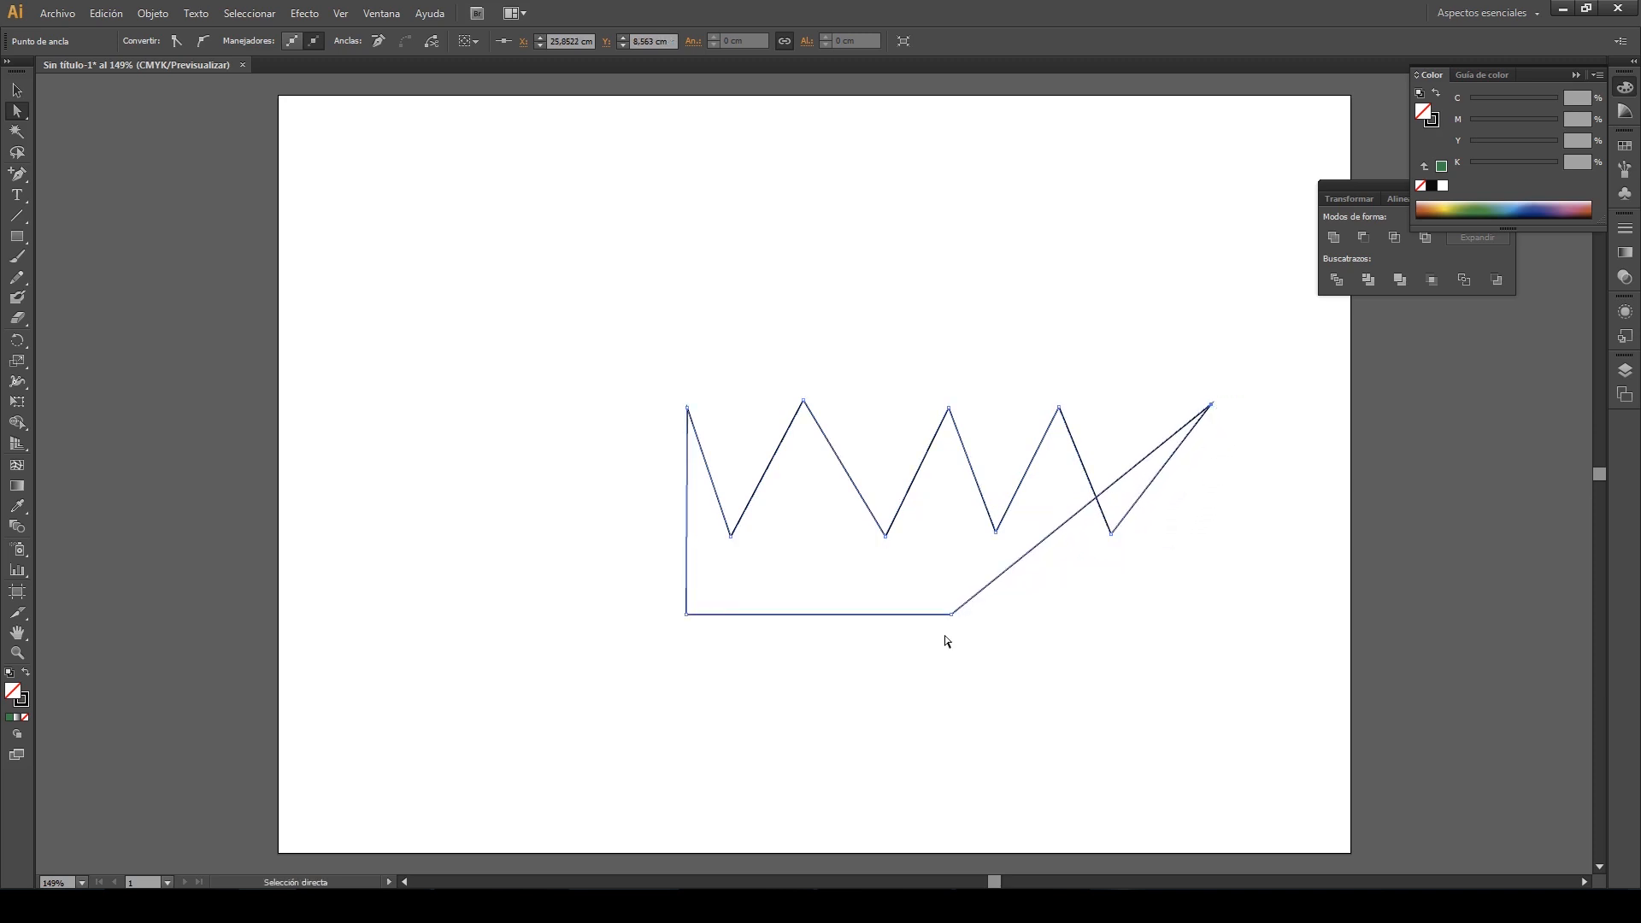
pyautogui.moveTo(951, 614); pyautogui.dragTo(1211, 616)
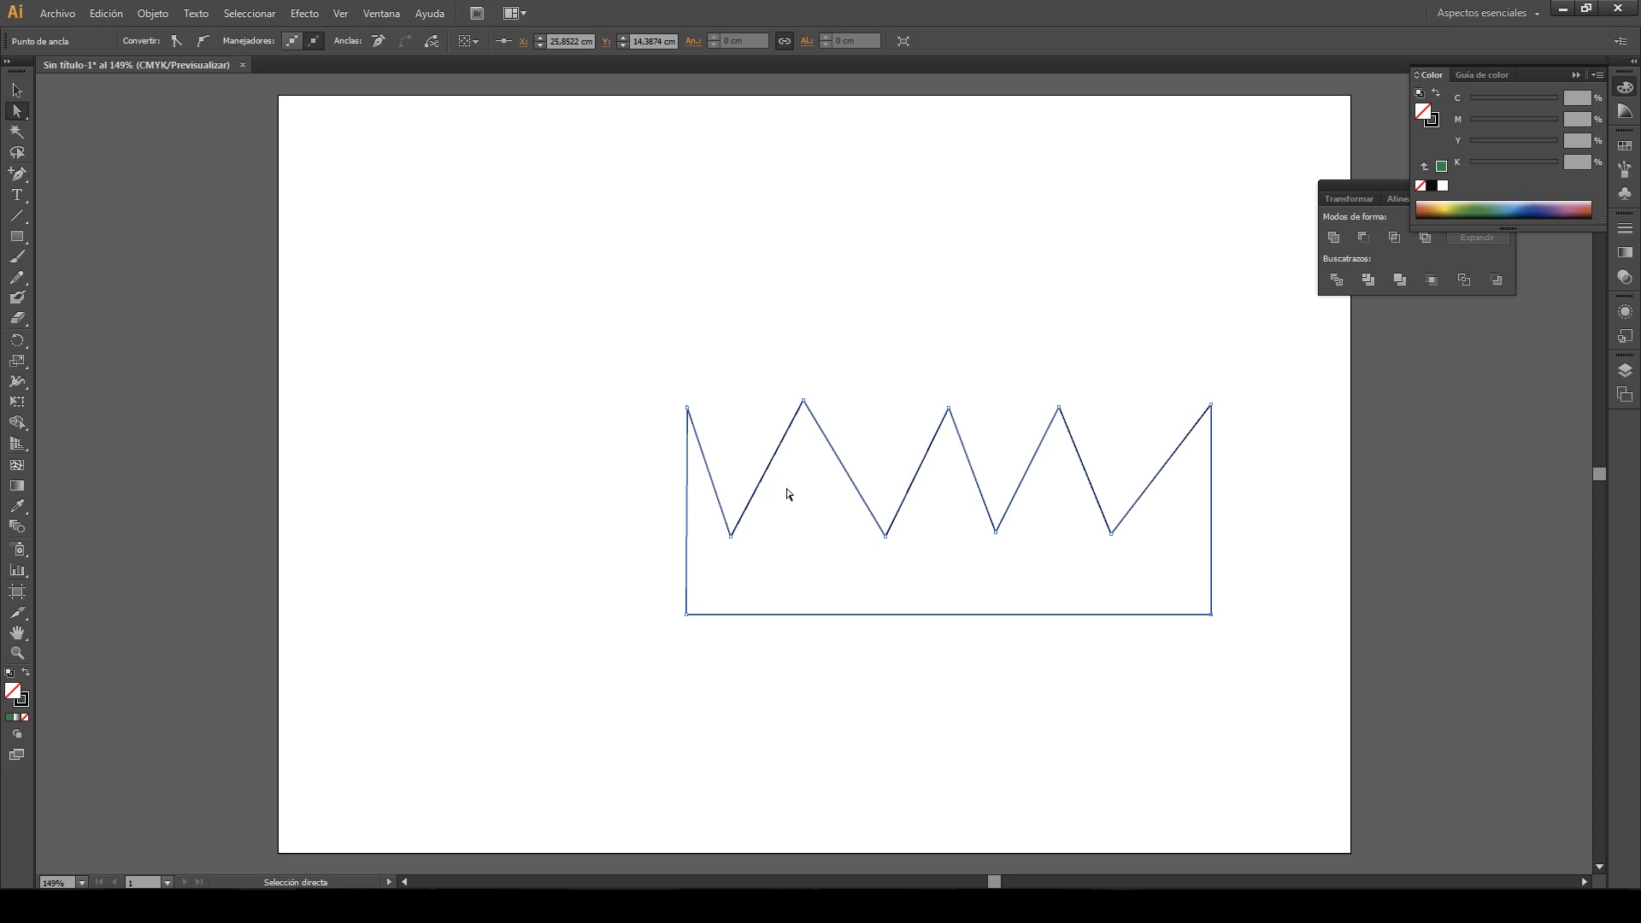
# Remove the four anchors of the two extra peaks with the Delete Anchor Point tool, from the outermost peak inward
pyautogui.click(17, 177)
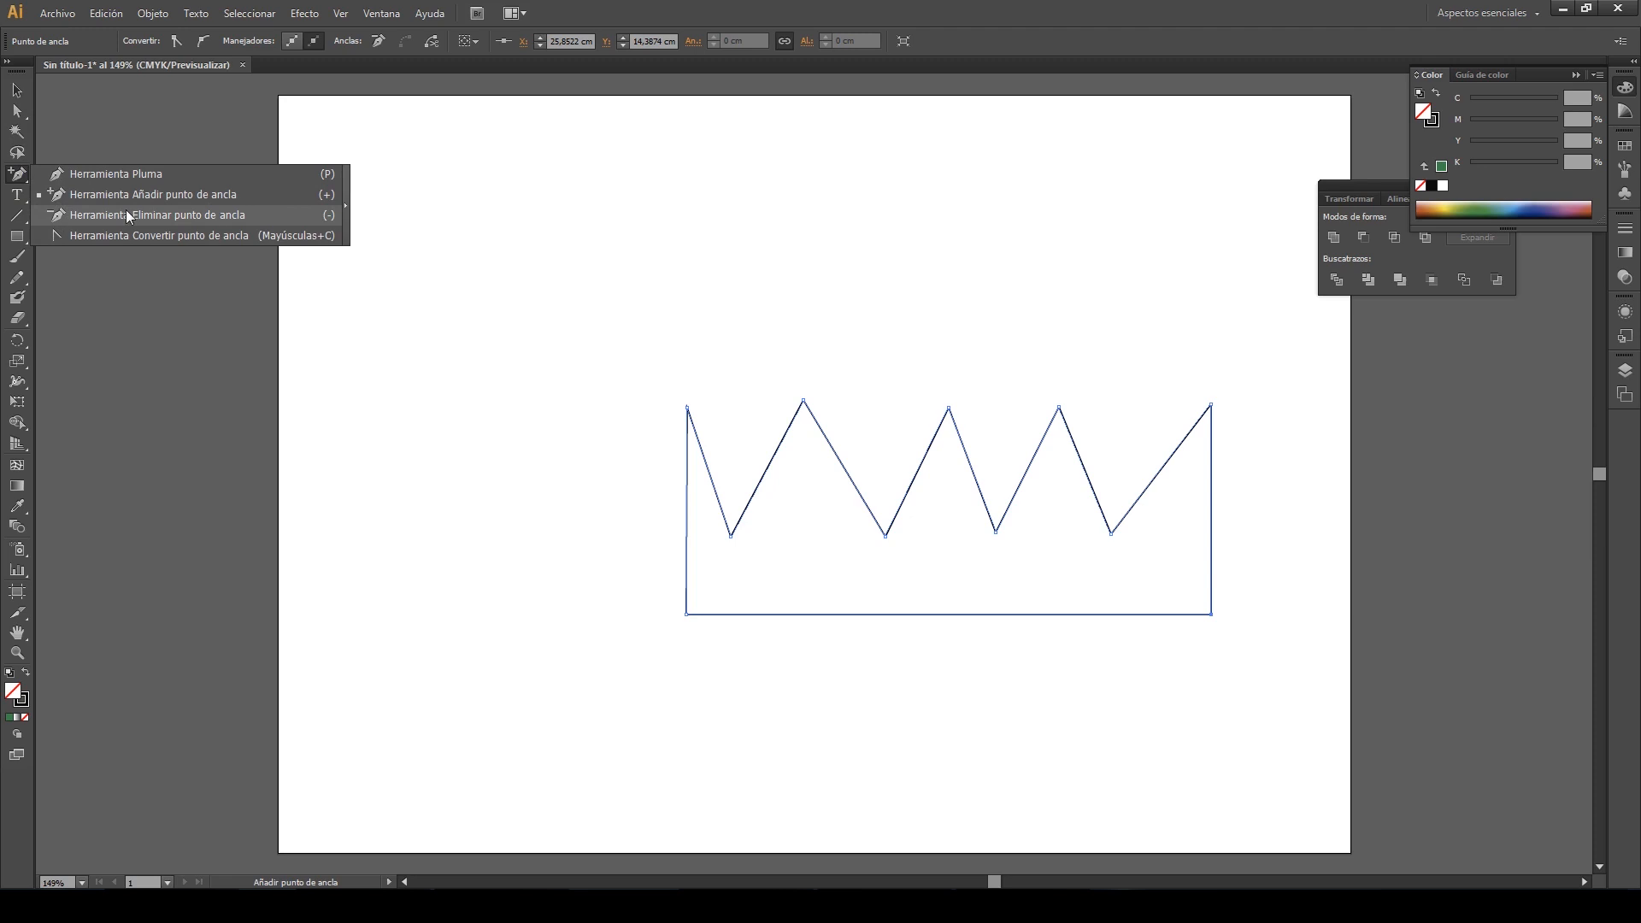
pyautogui.click(185, 219)
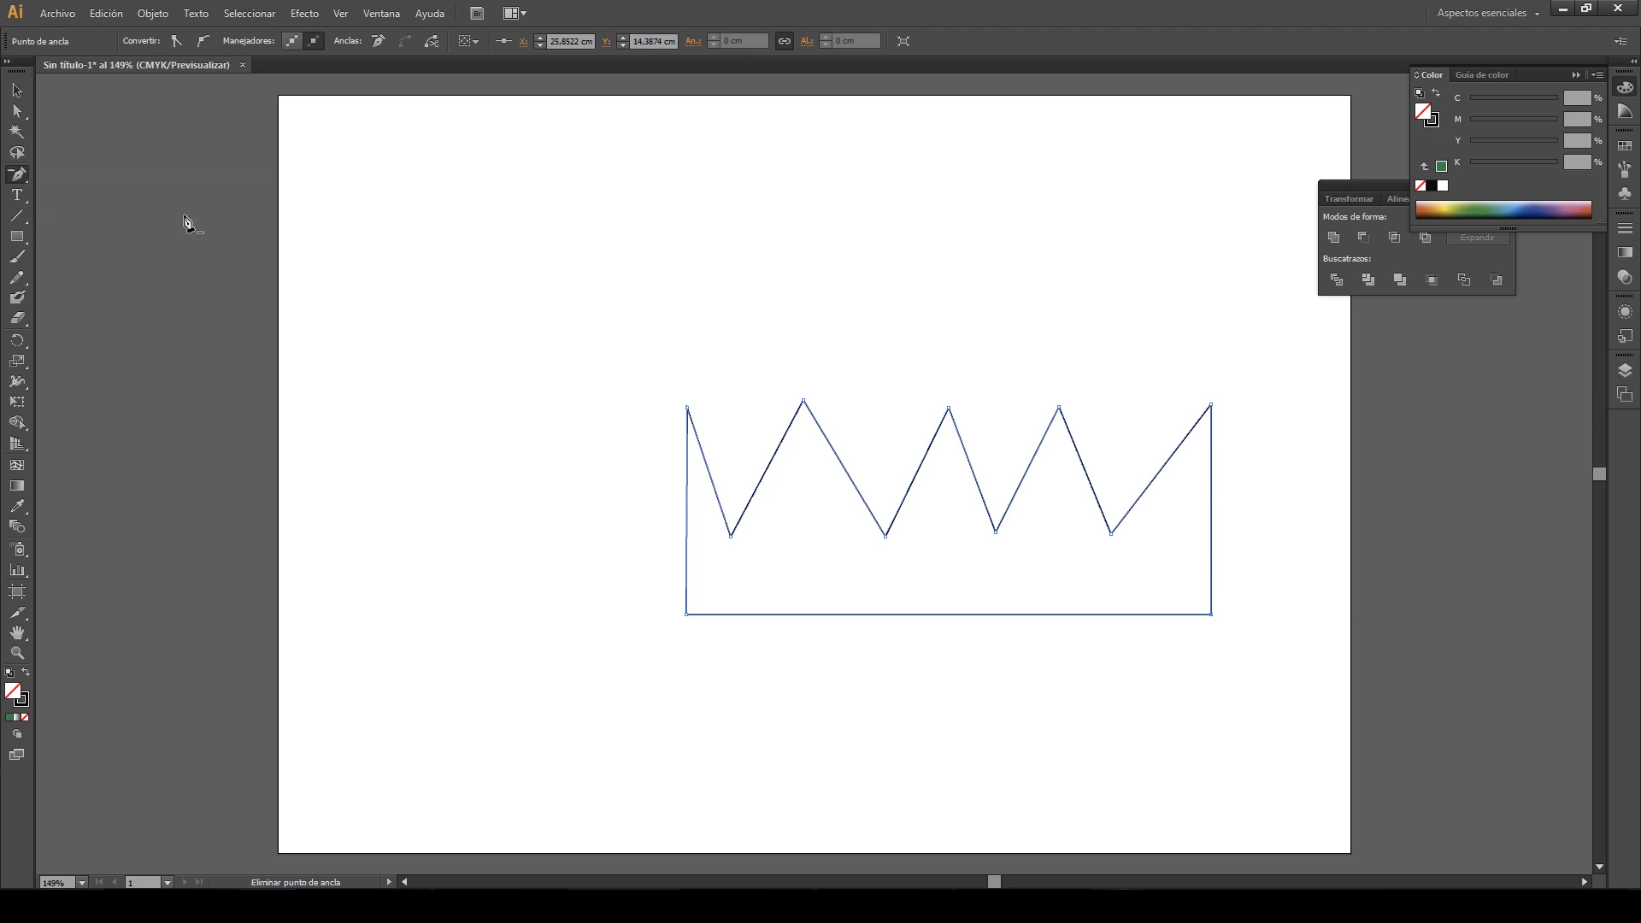
pyautogui.click(1210, 404)
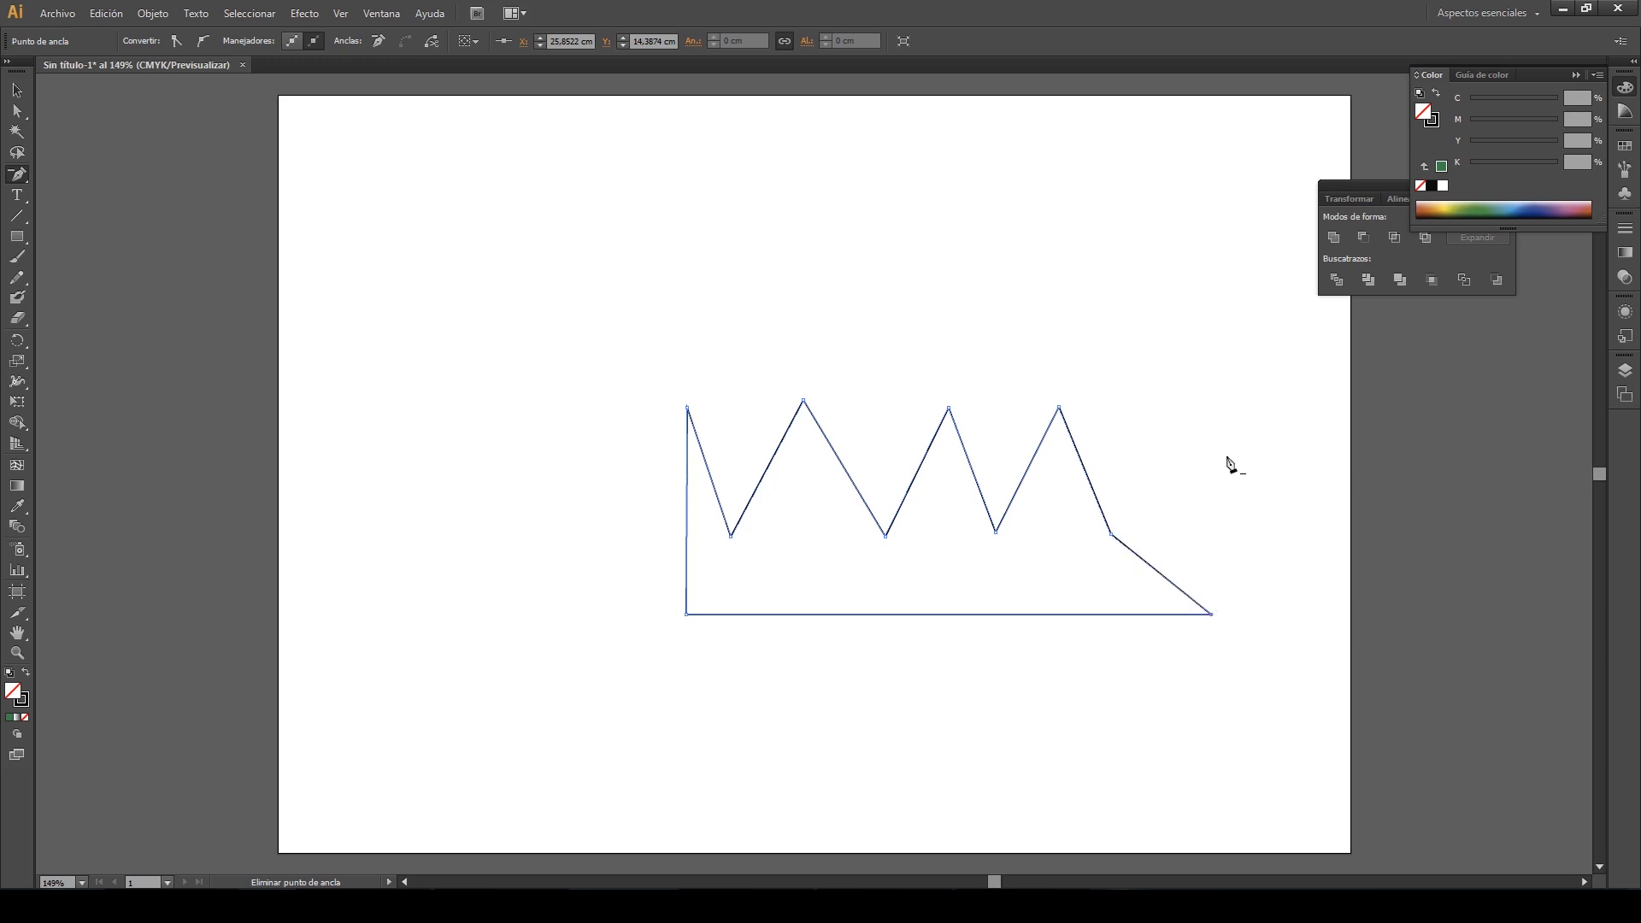
pyautogui.click(1111, 535)
pyautogui.click(1059, 409)
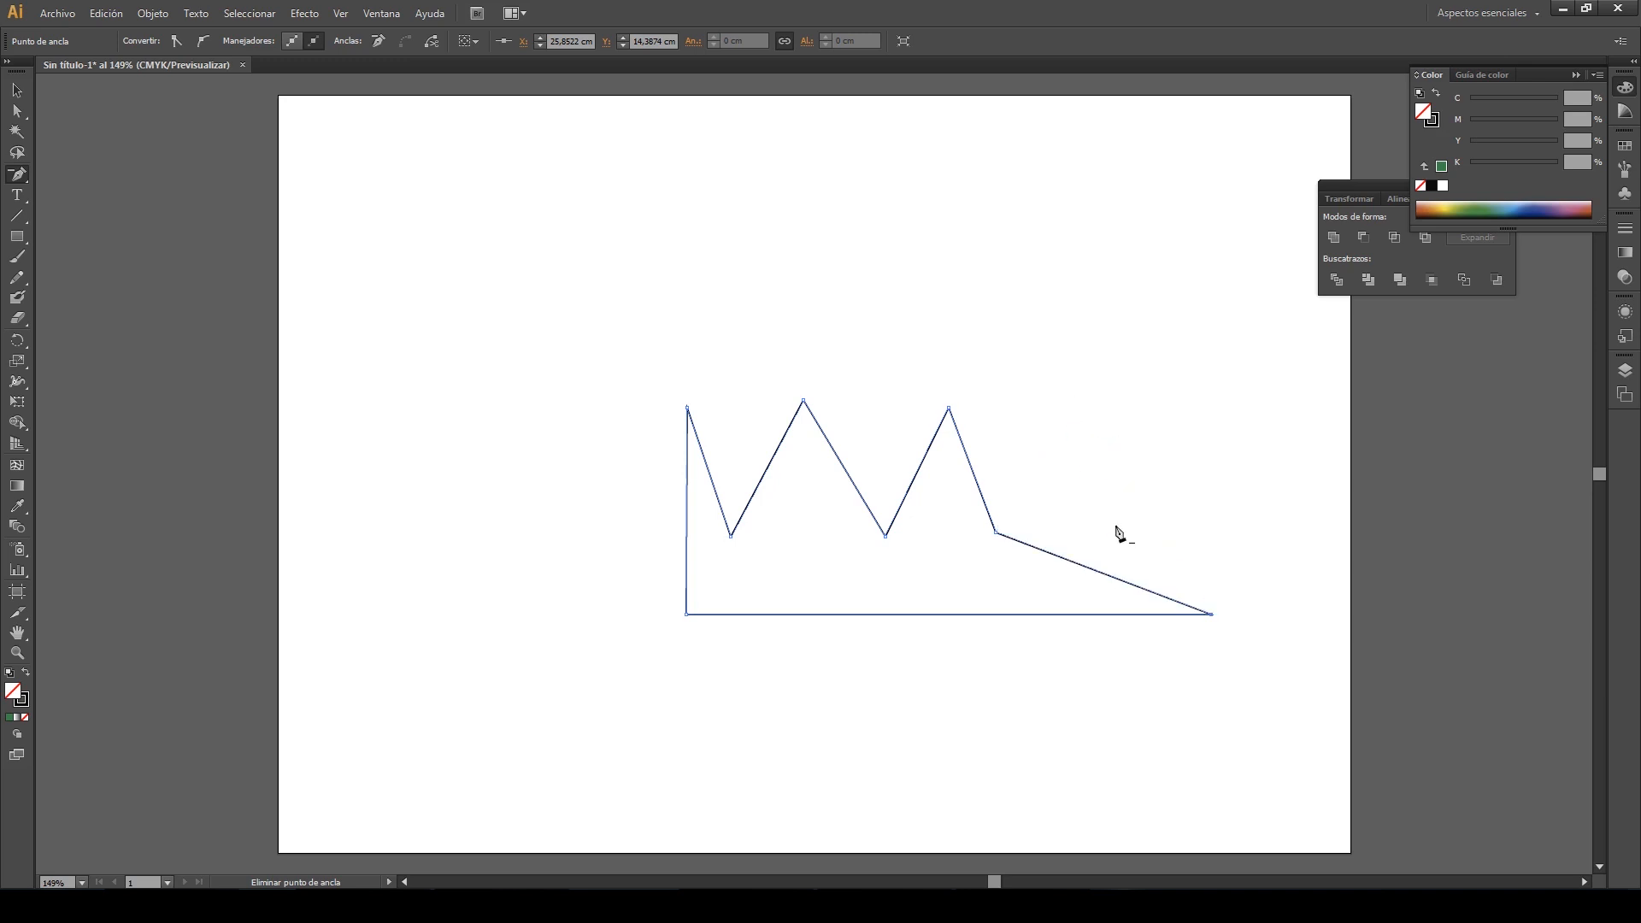
pyautogui.click(997, 536)
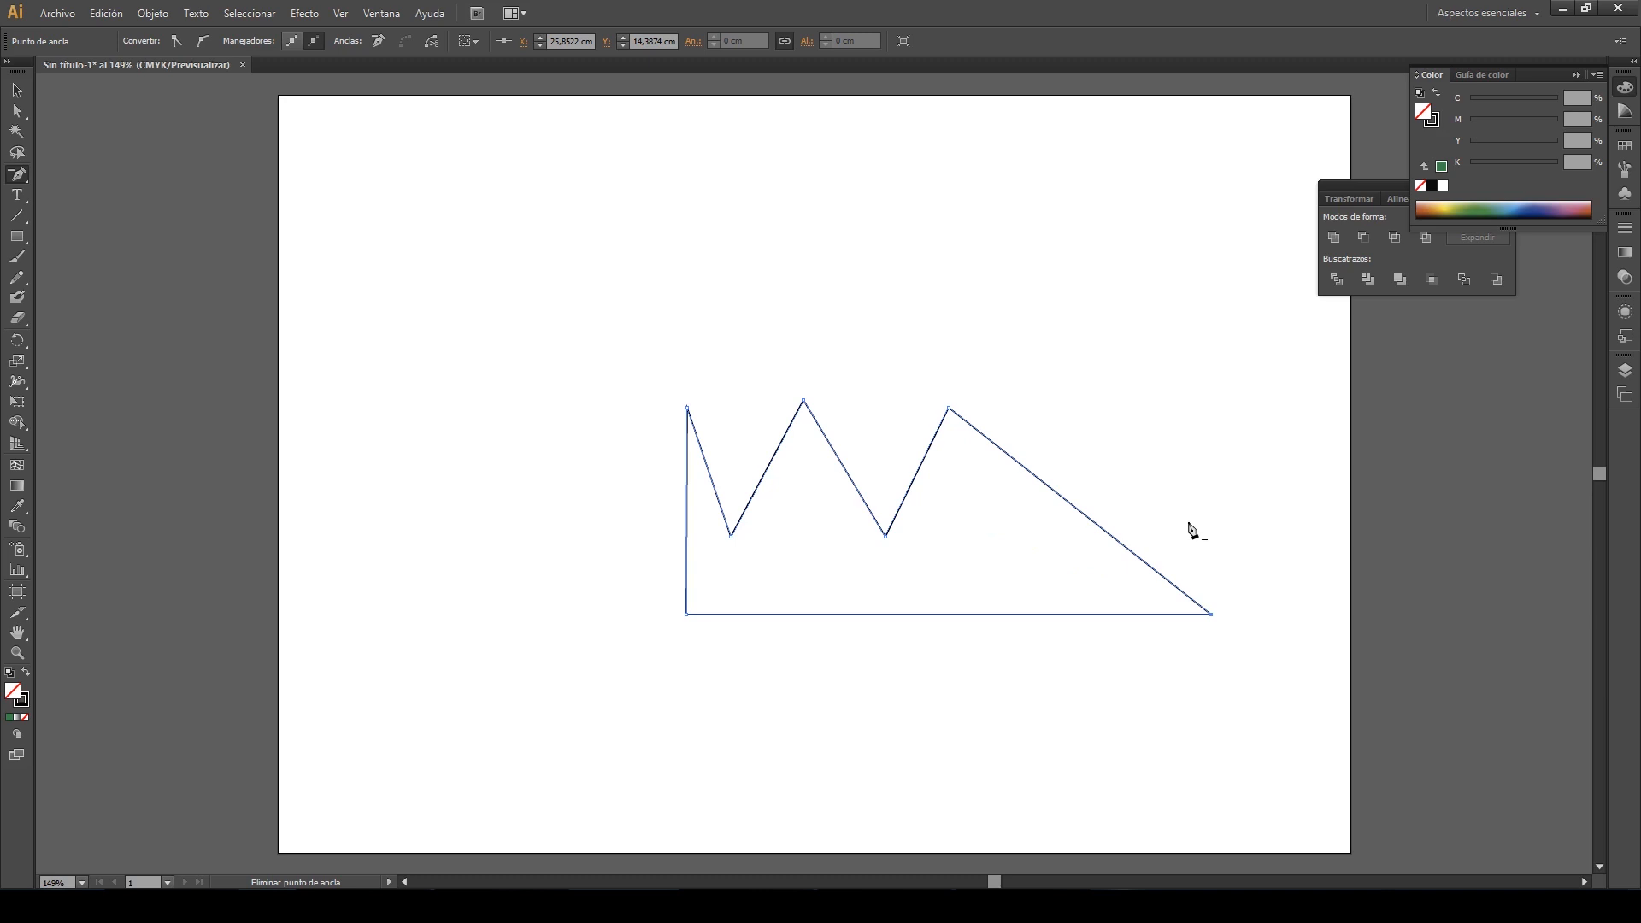
# Move the crown's lower right corner back to about X 18.8 cm, Y 14.4 cm, and deselect the outline
pyautogui.click(18, 114)
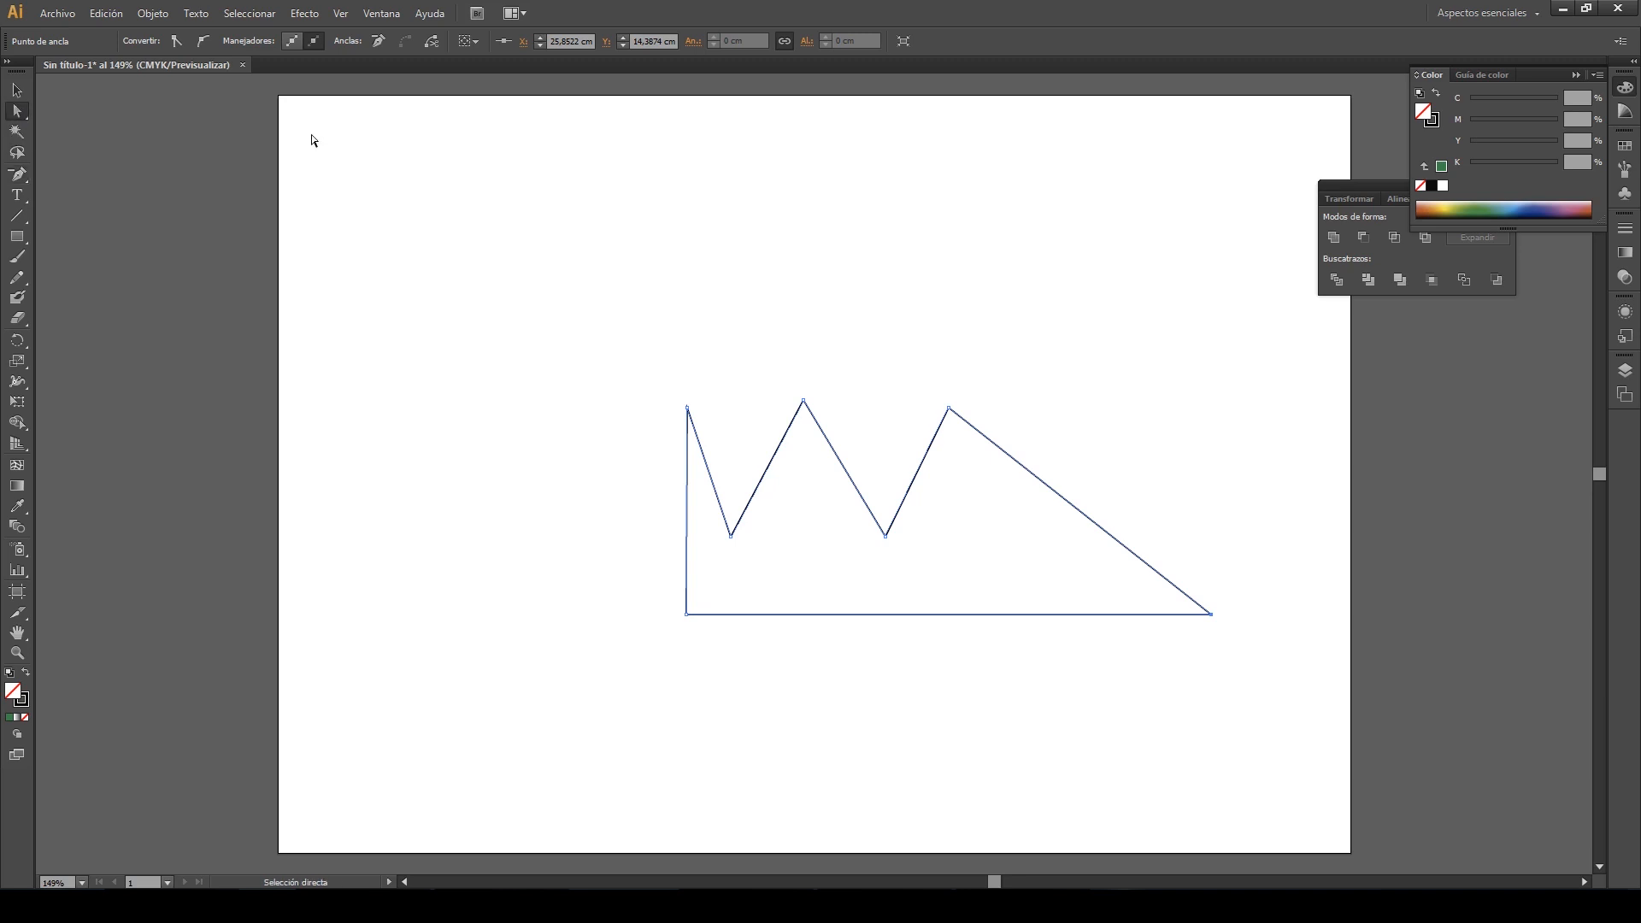
pyautogui.moveTo(1213, 612); pyautogui.dragTo(958, 614)
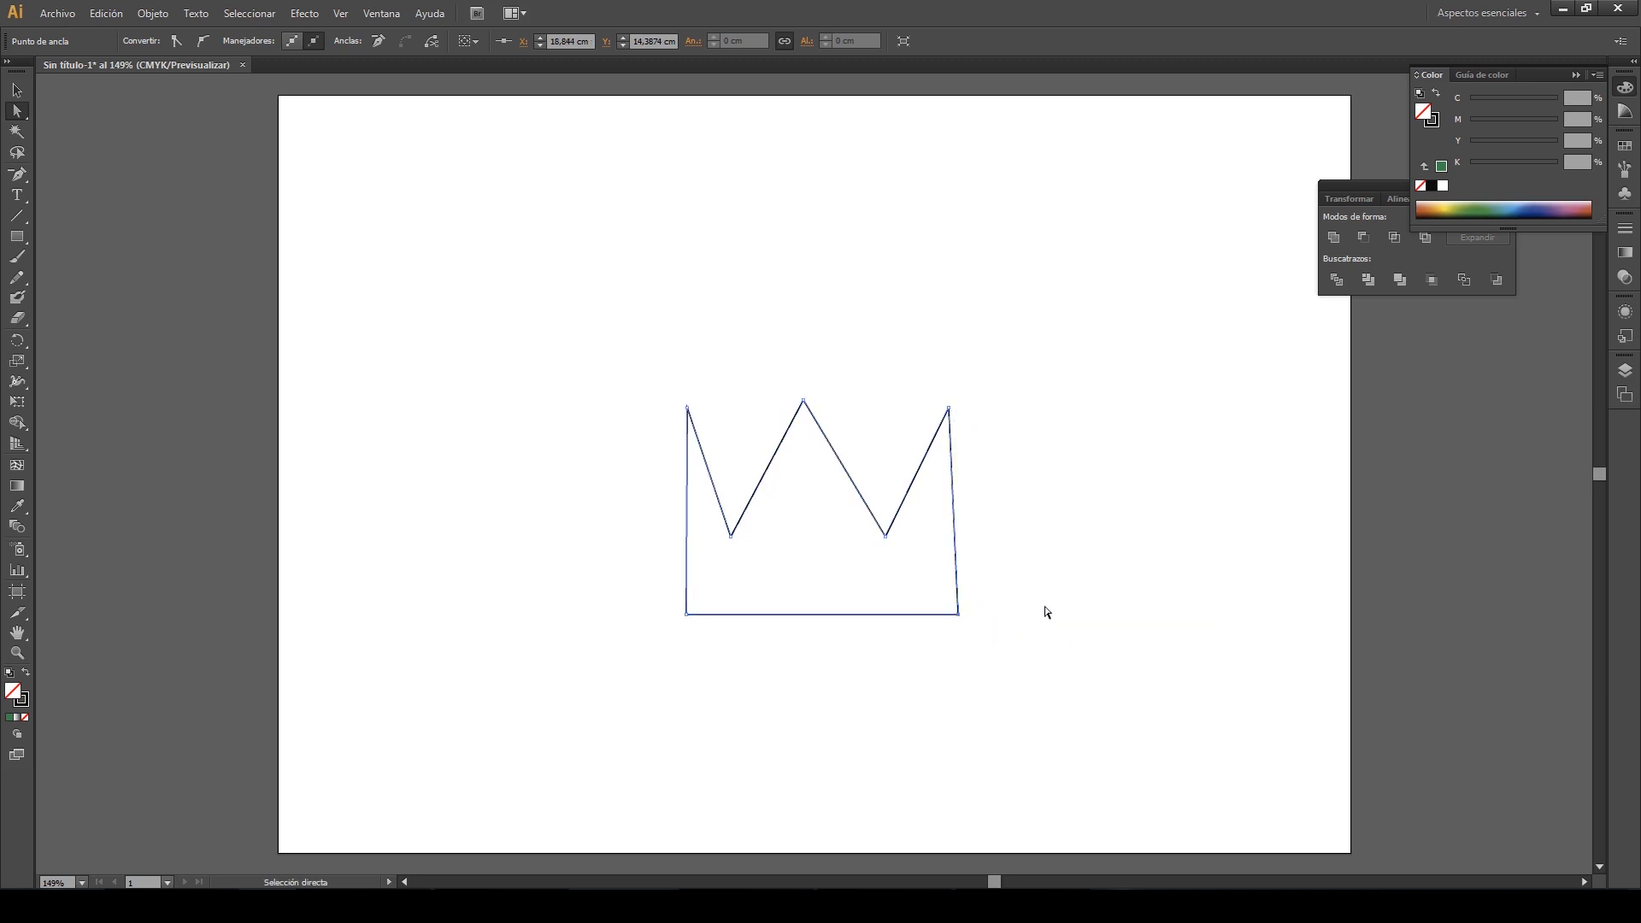
pyautogui.click(456, 446)
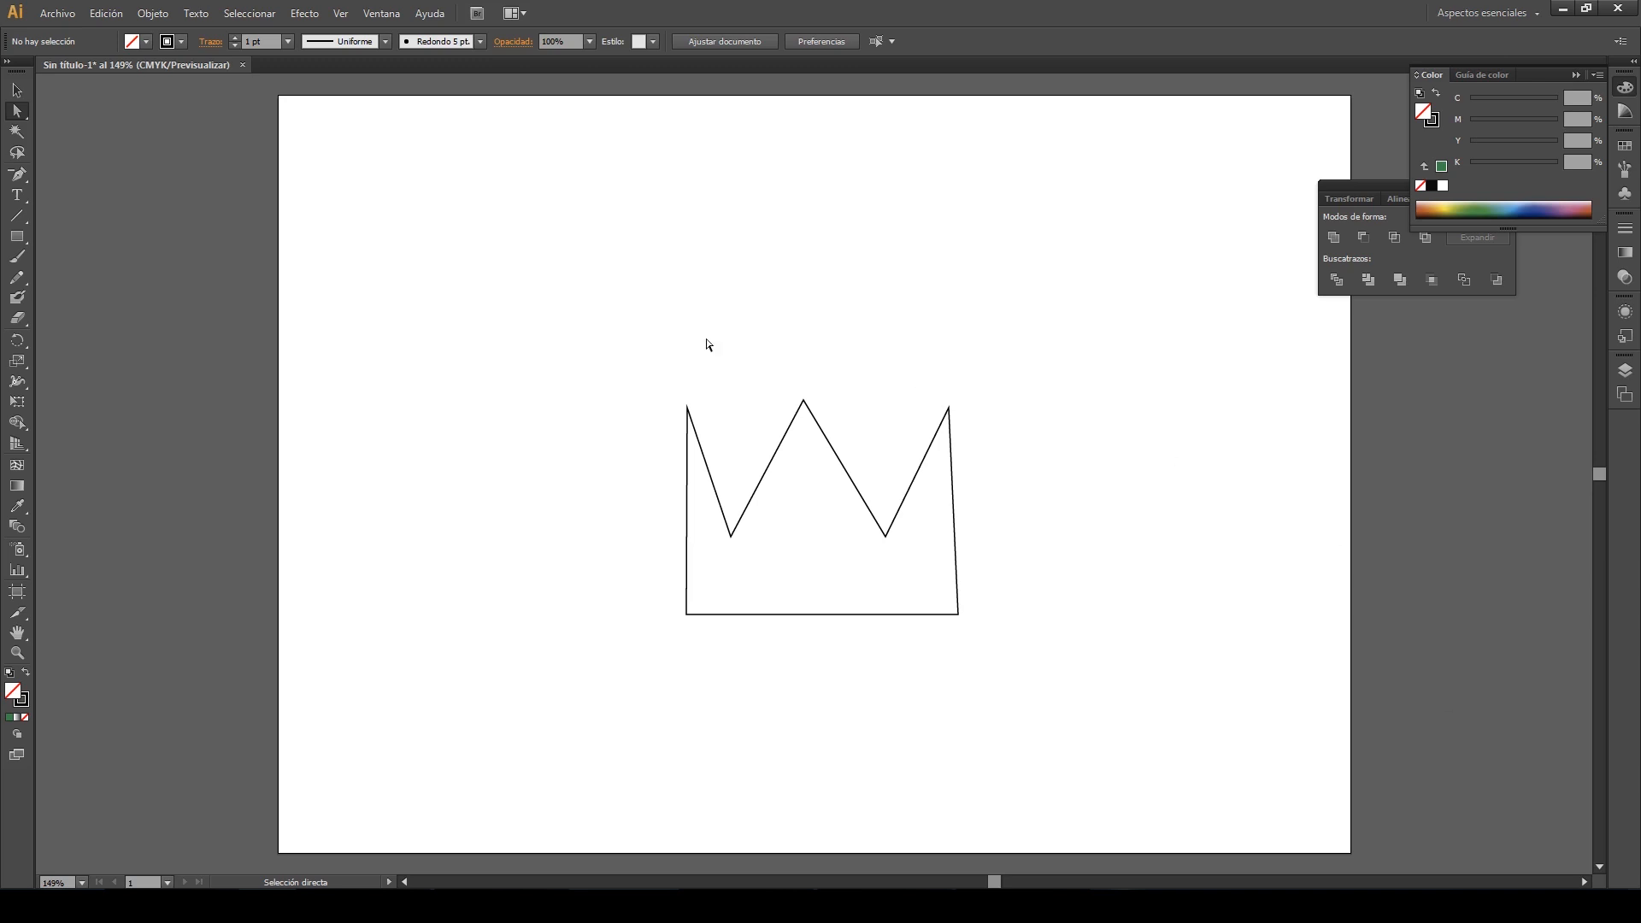
# Try the Convert Anchor Point tool on the crown's right side segment, away from any anchor
pyautogui.moveTo(19, 178); pyautogui.dragTo(126, 234)
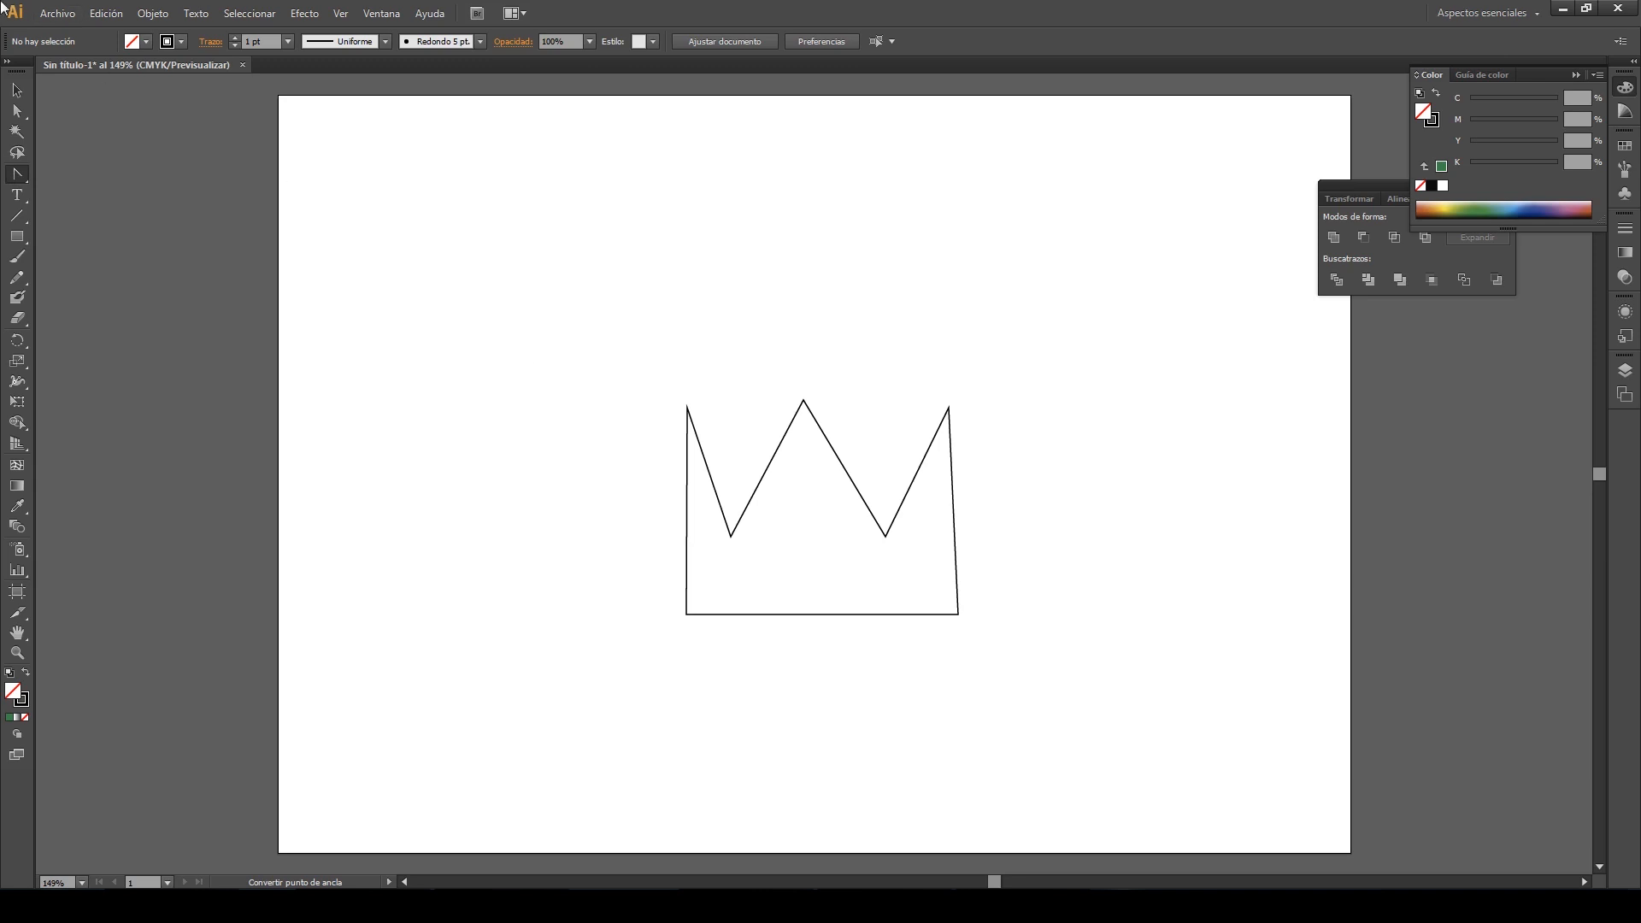
pyautogui.press('a')
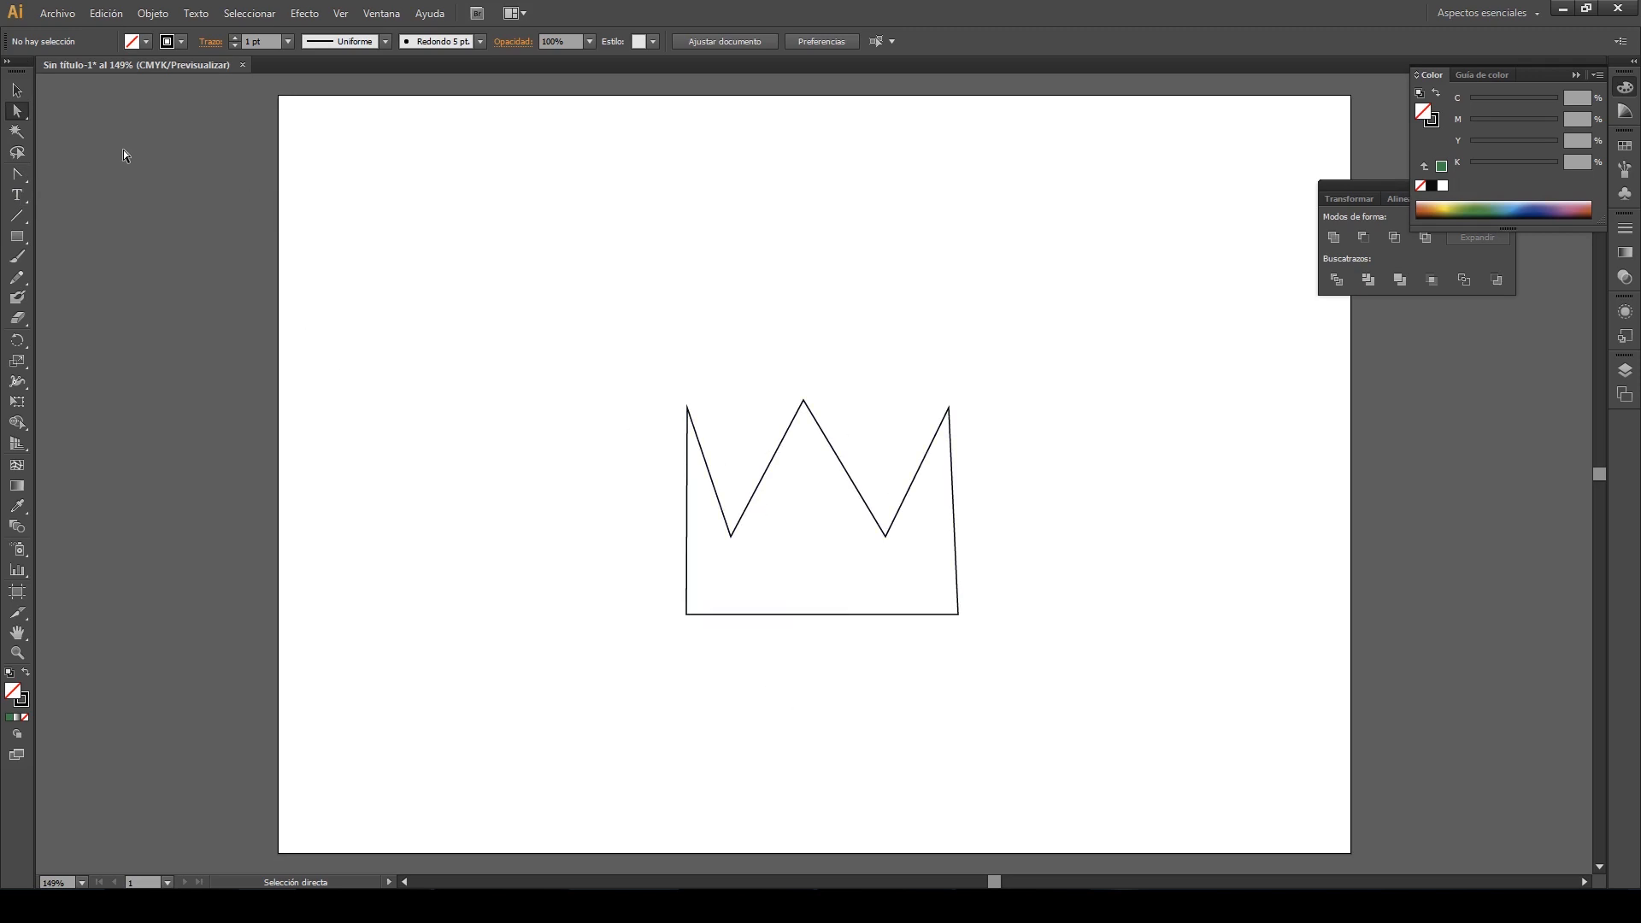
pyautogui.click(19, 179)
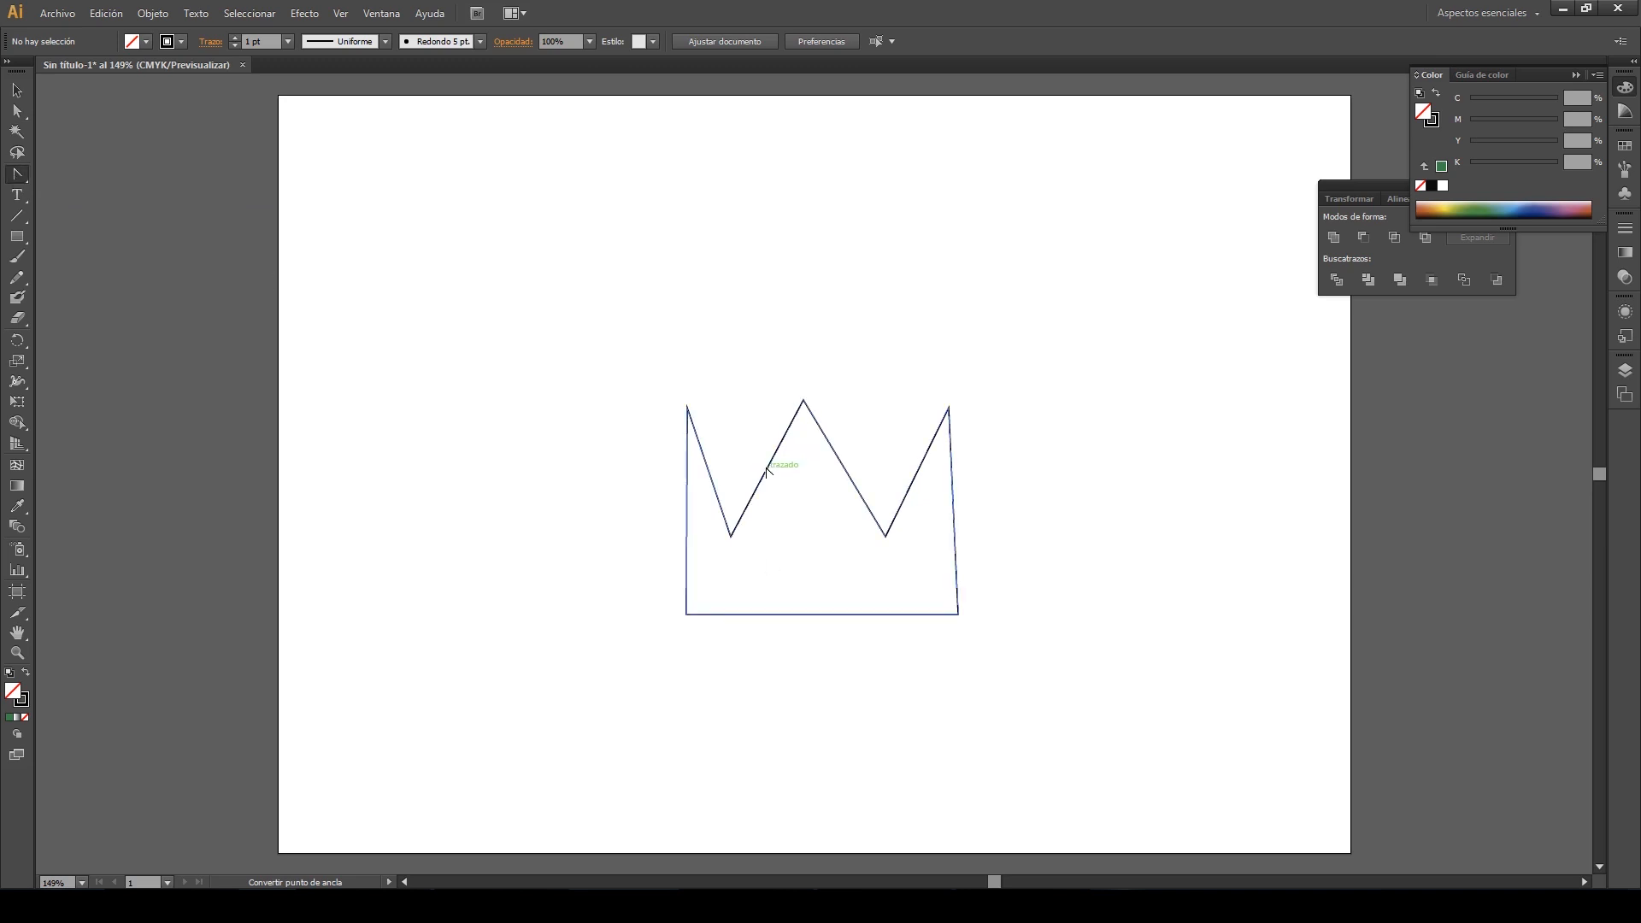
pyautogui.click(956, 527)
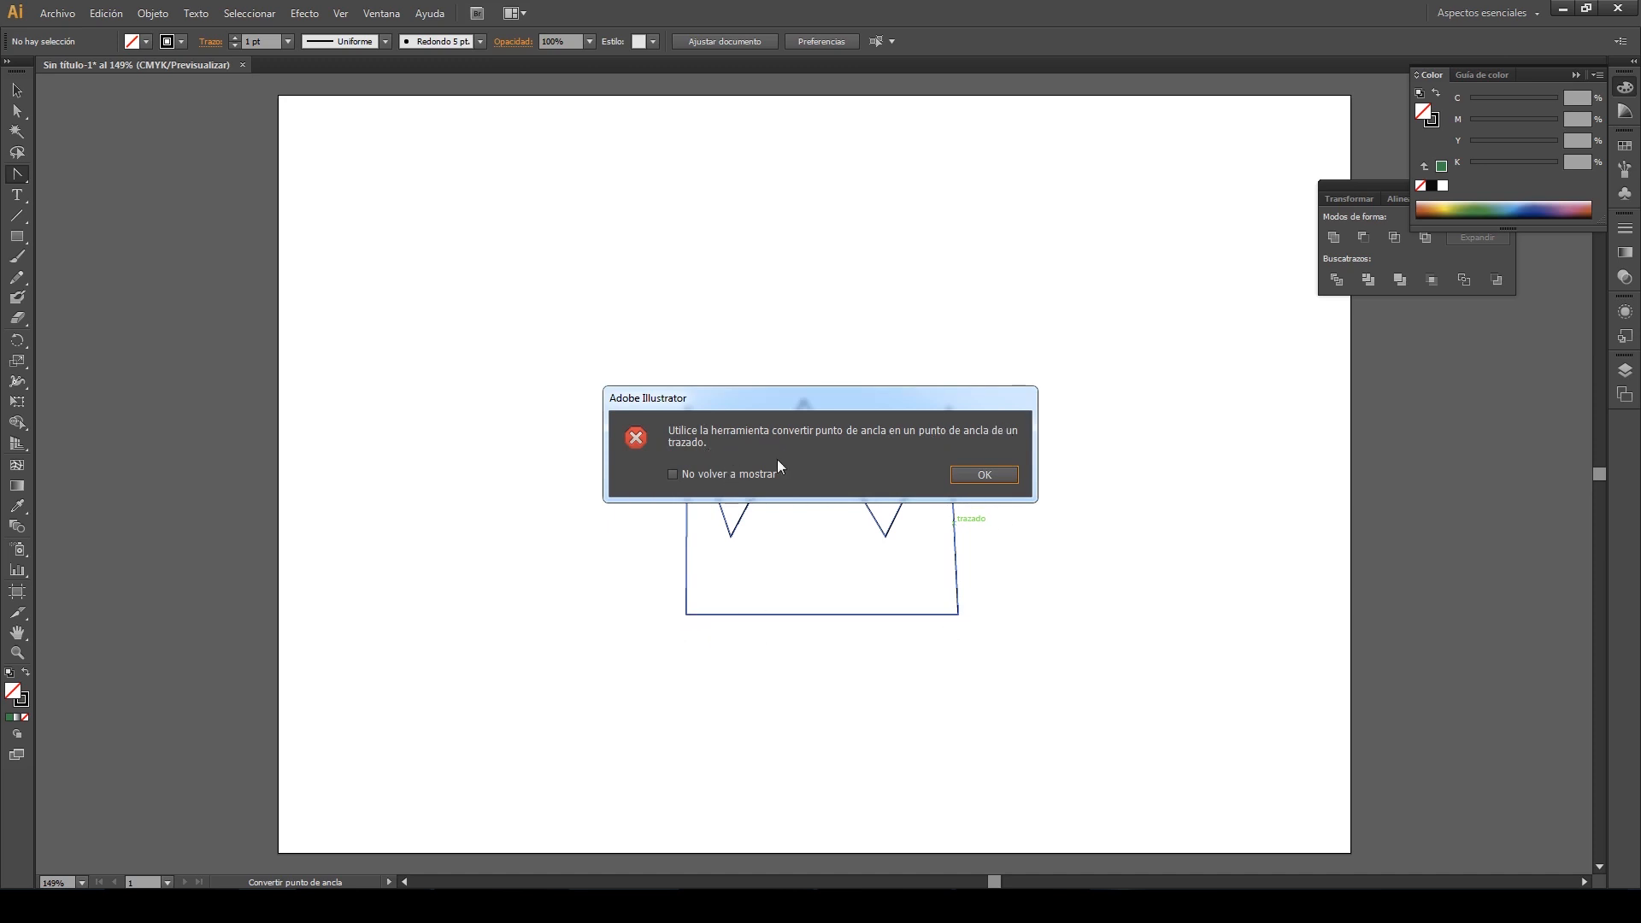
pyautogui.click(993, 474)
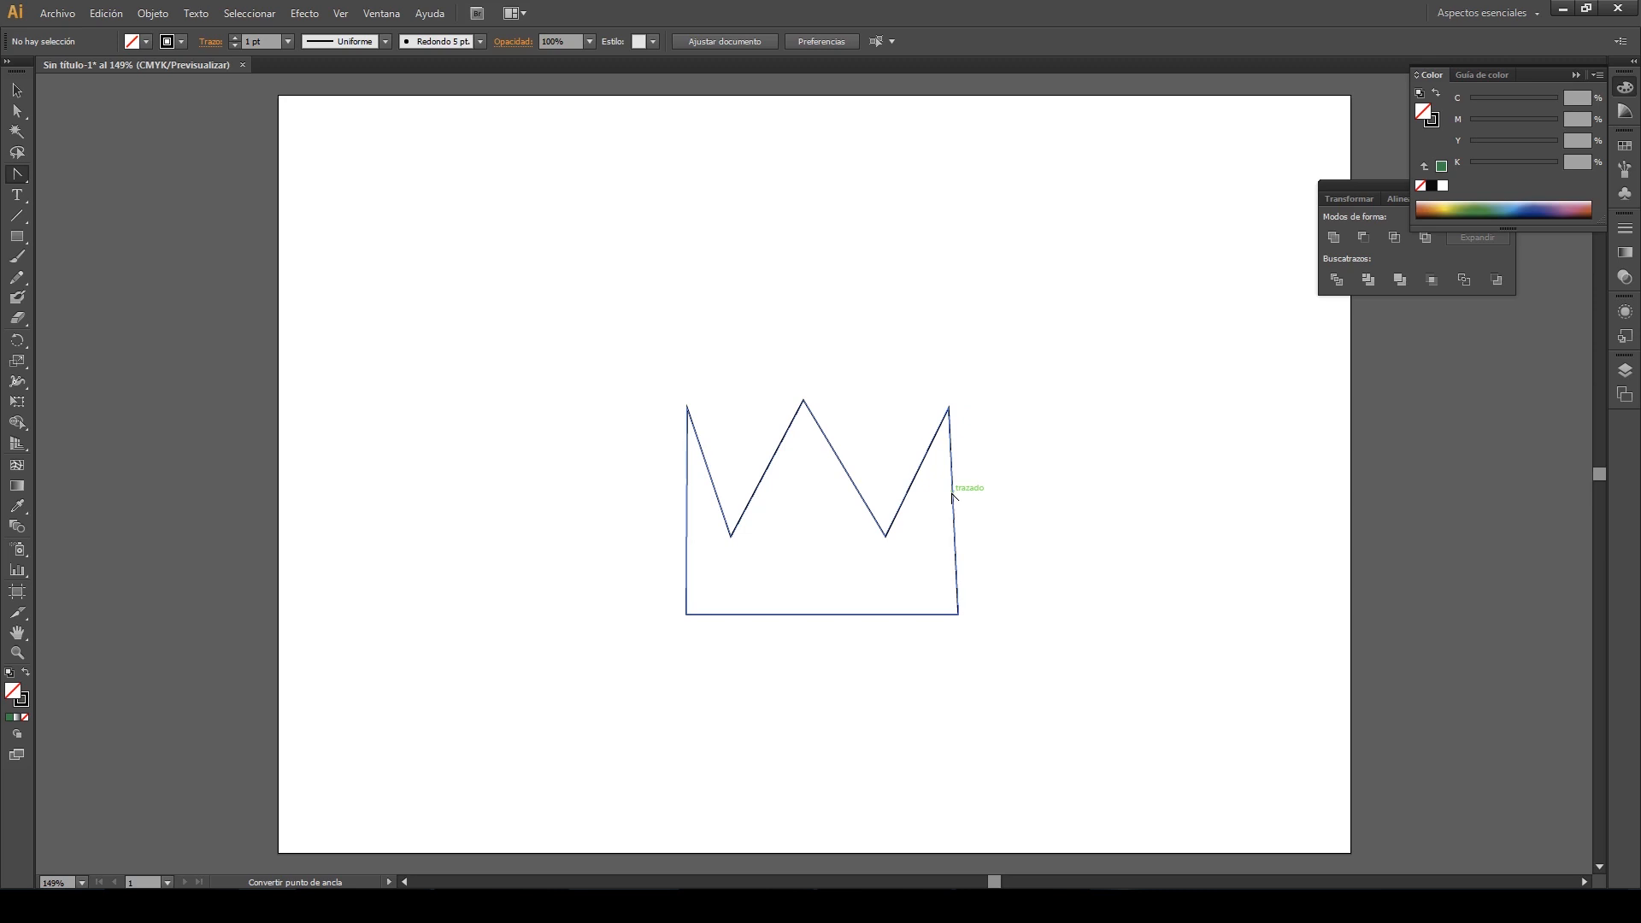
# Round the middle peak with horizontal and then tilted handles, converting it back to a corner point after each try
pyautogui.click(949, 409)
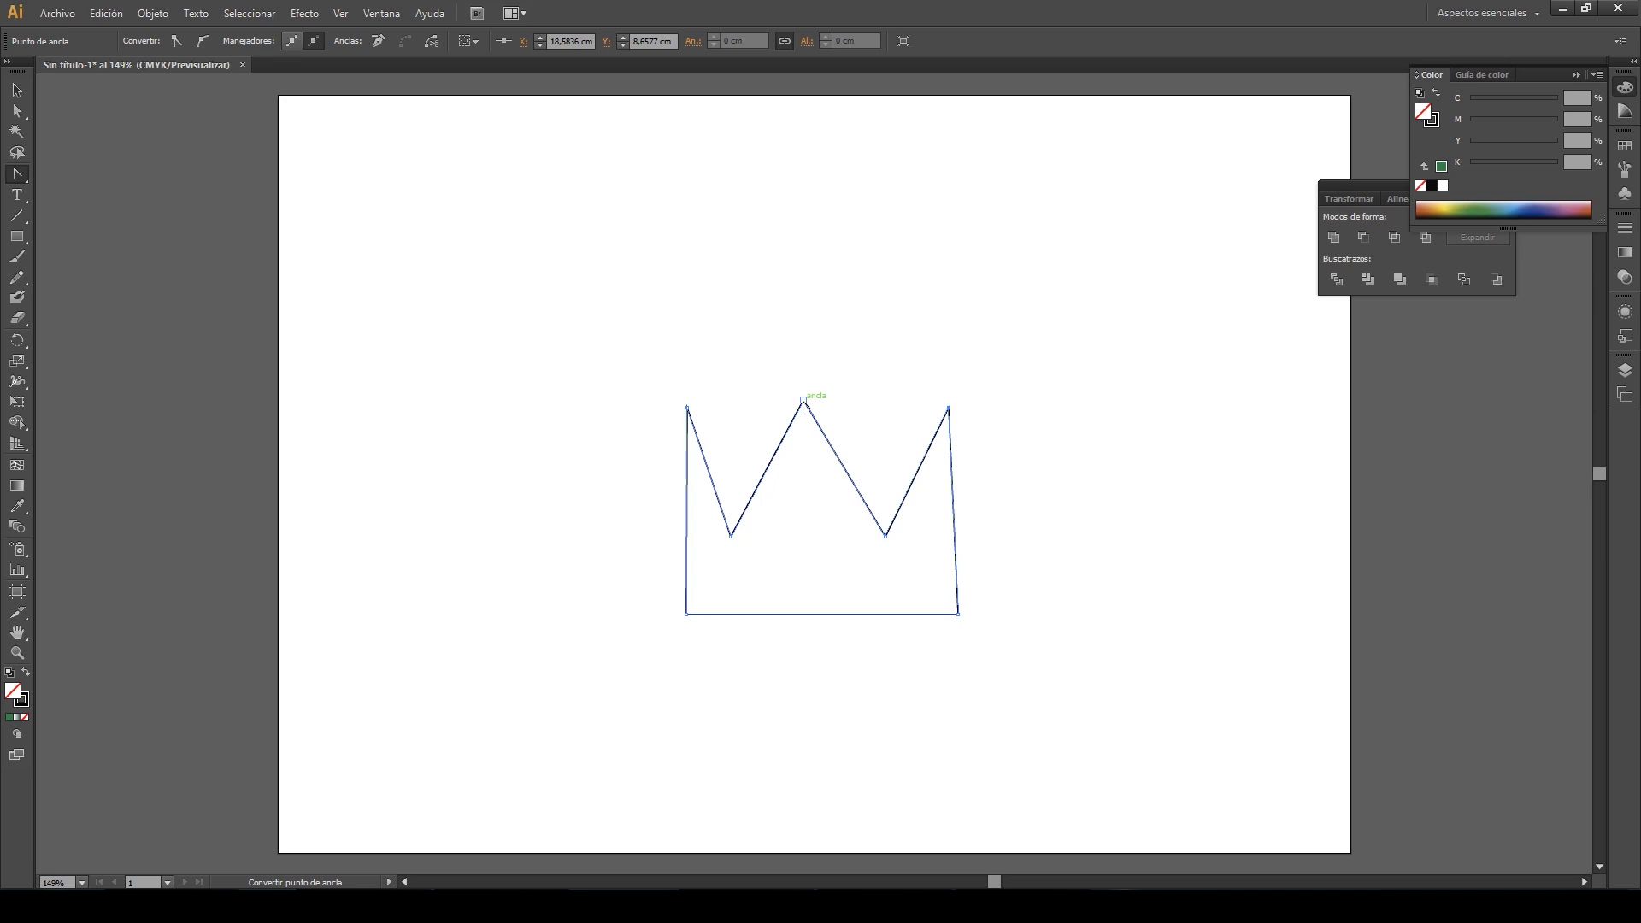
pyautogui.moveTo(802, 400); pyautogui.dragTo(895, 400)
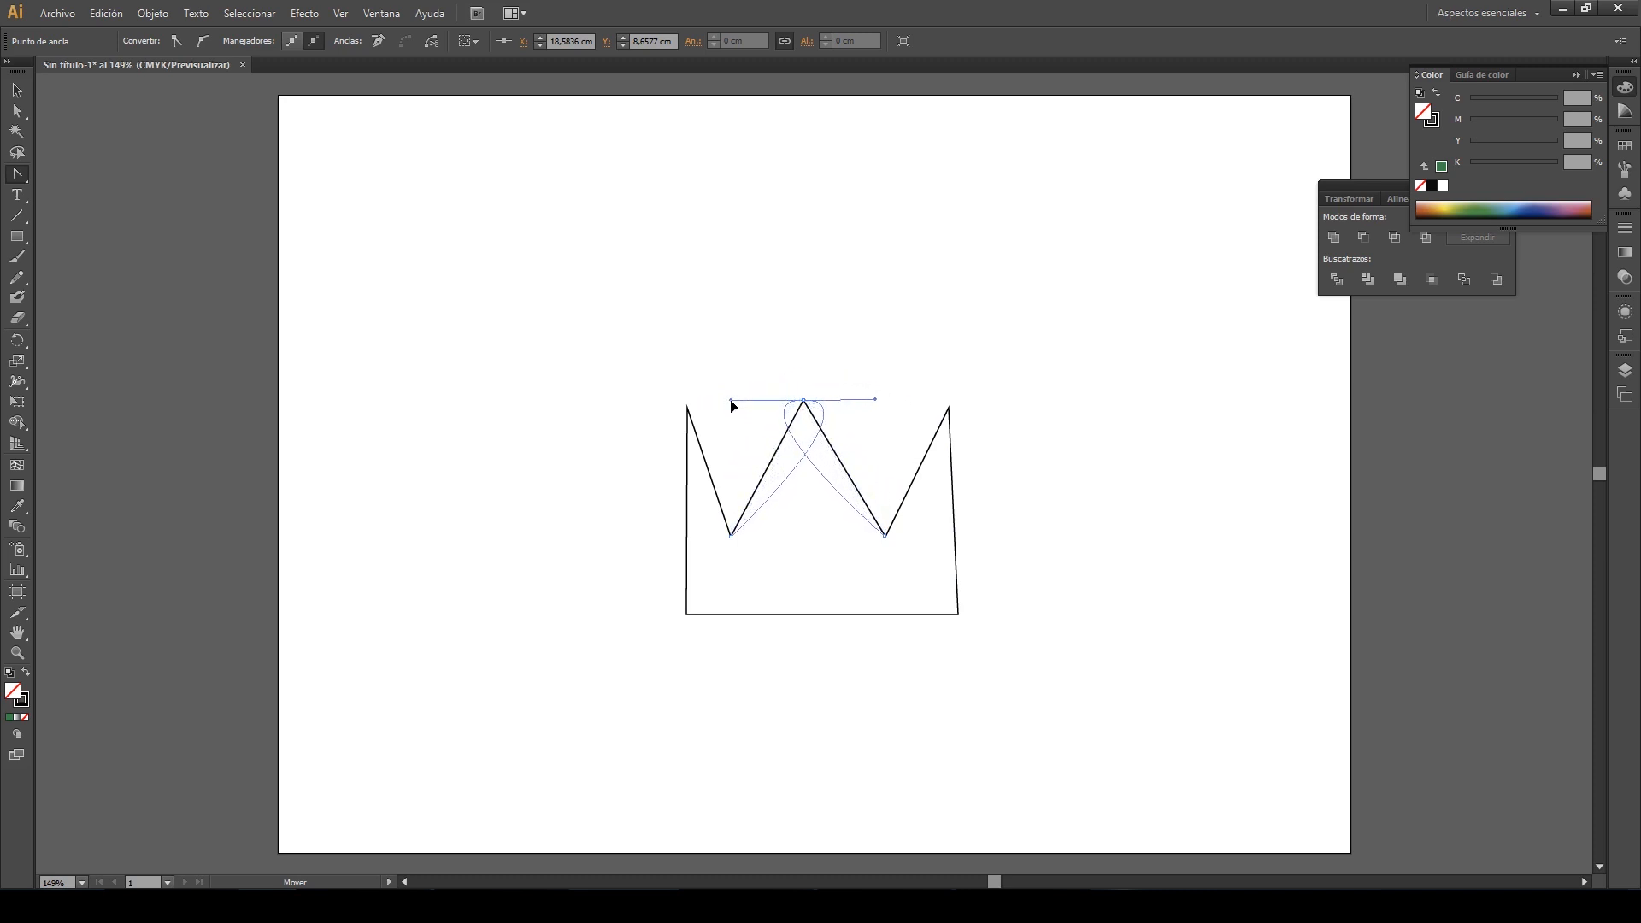
pyautogui.moveTo(705, 405); pyautogui.dragTo(905, 406)
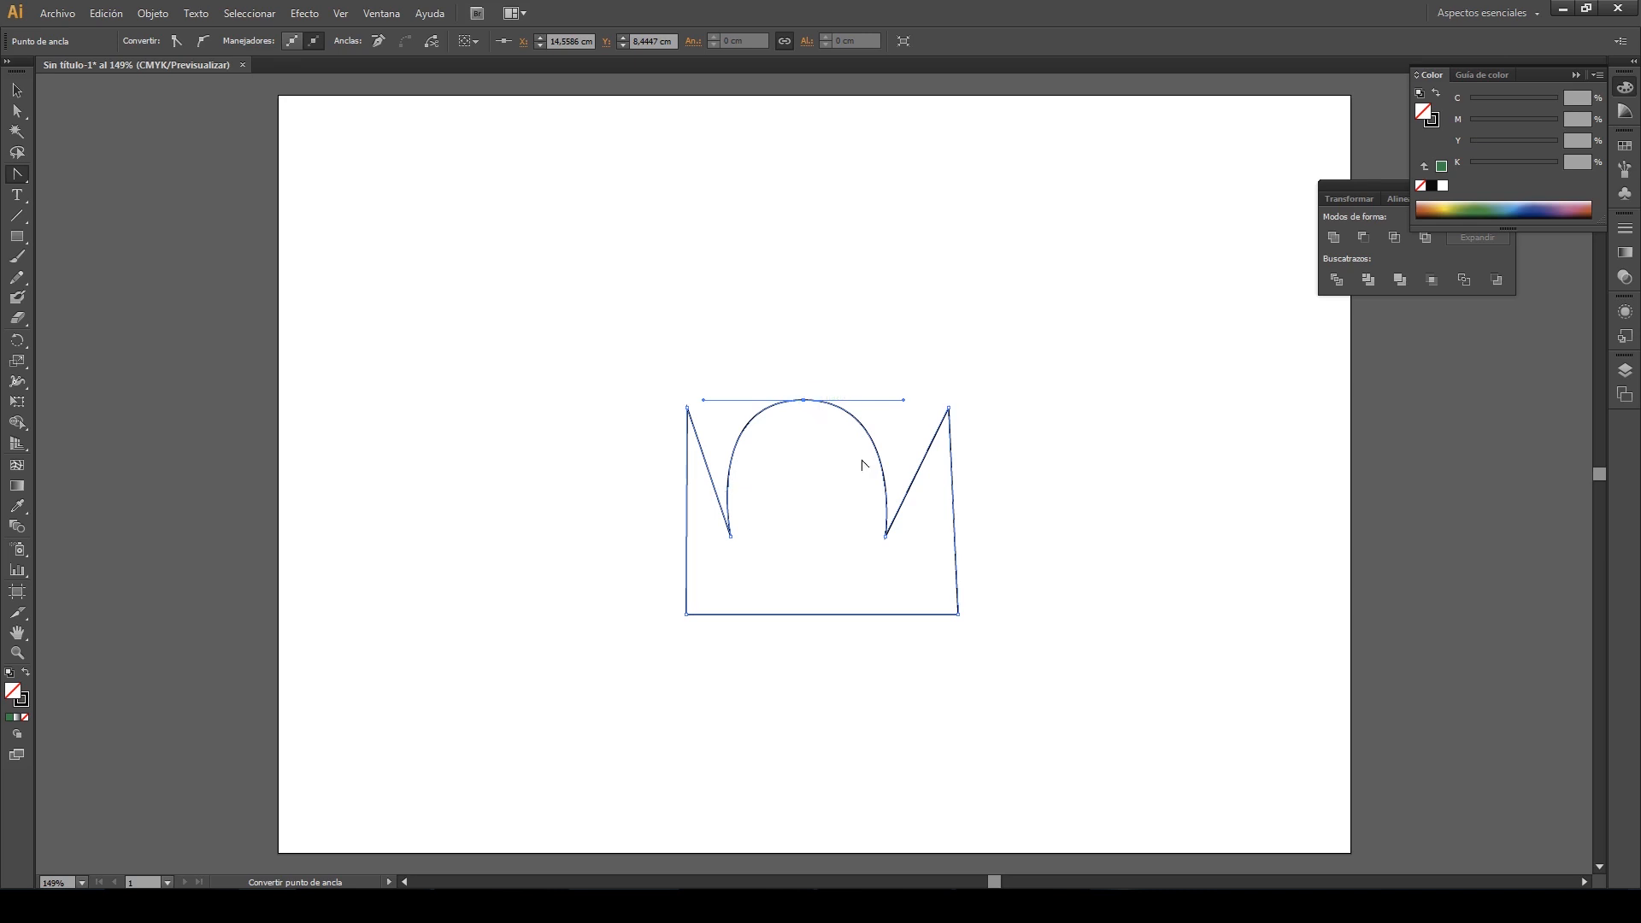
pyautogui.click(803, 400)
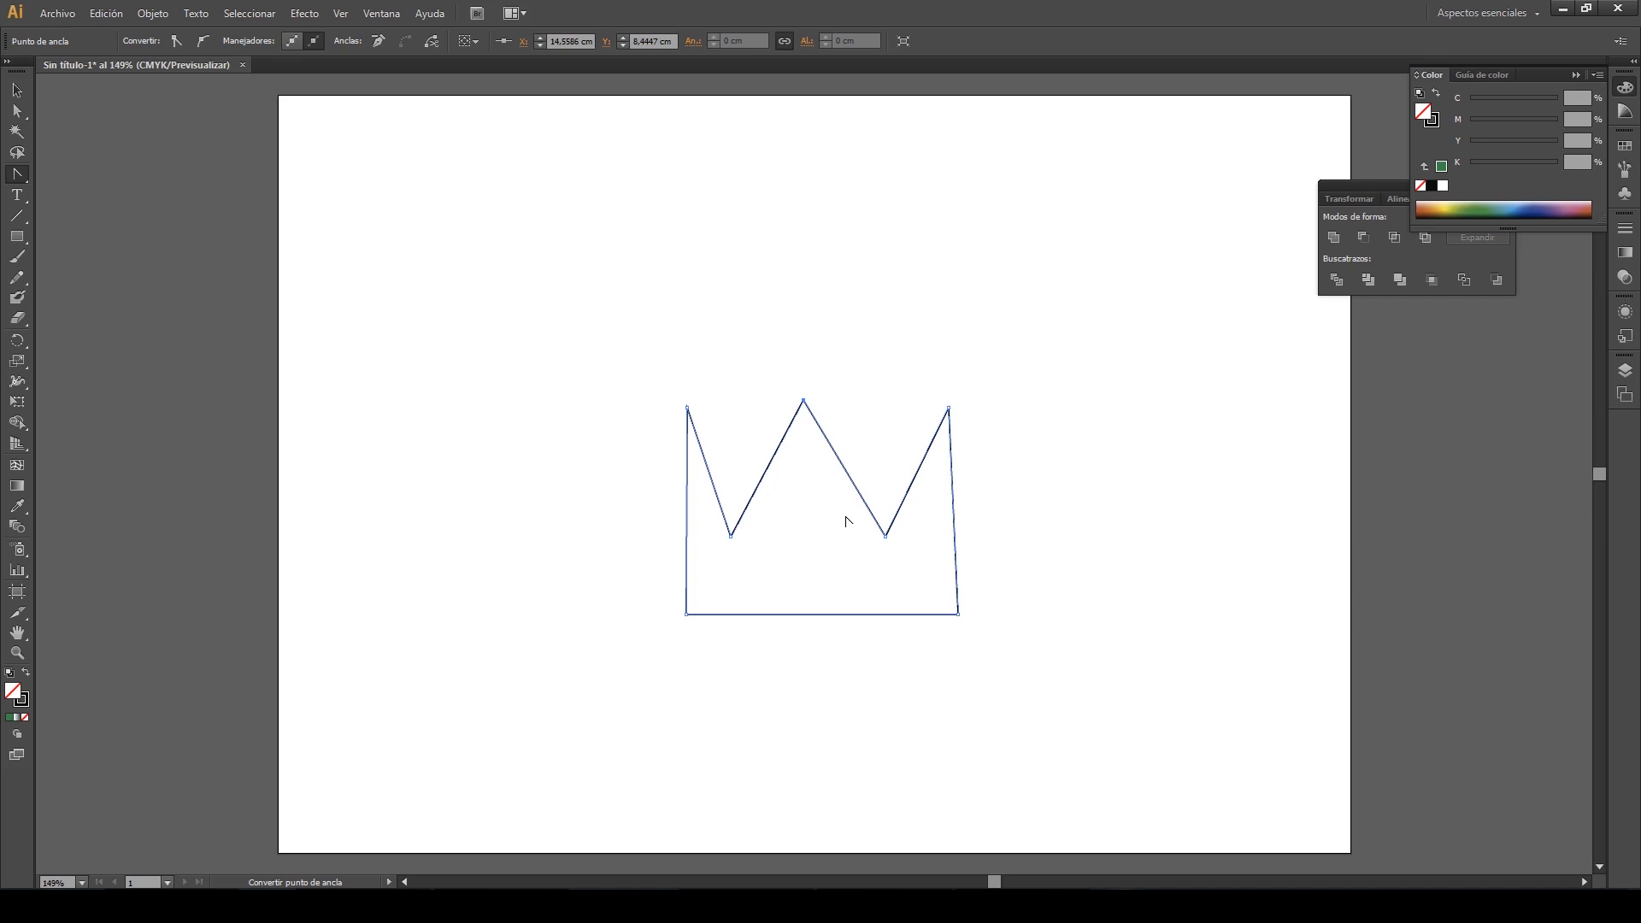
pyautogui.moveTo(803, 400); pyautogui.dragTo(887, 465)
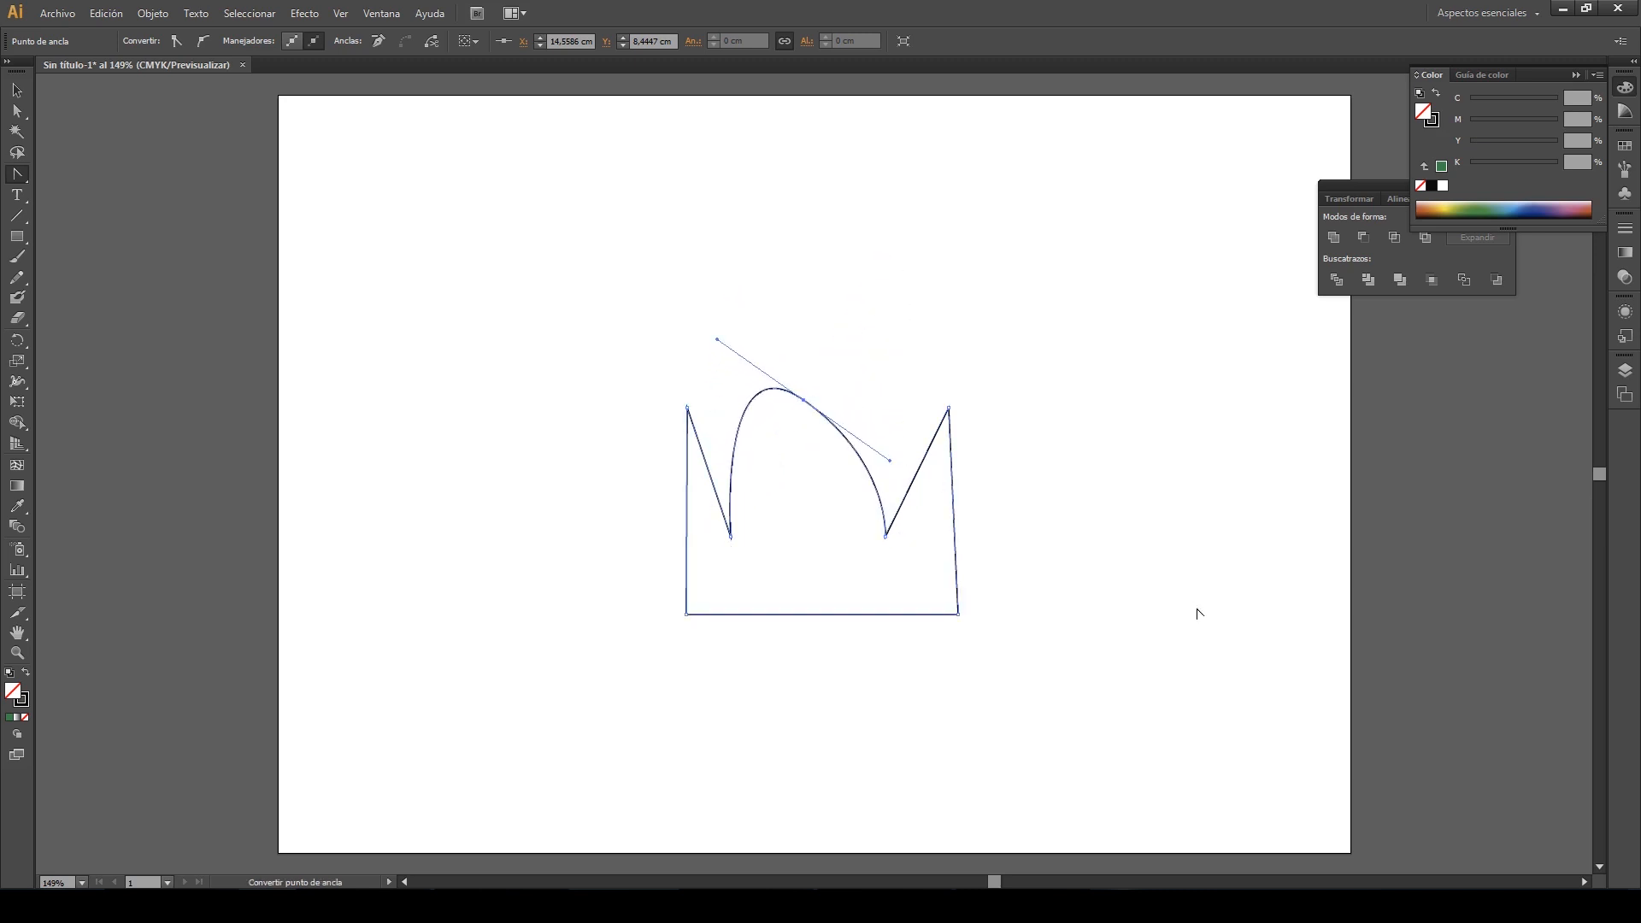
pyautogui.click(803, 400)
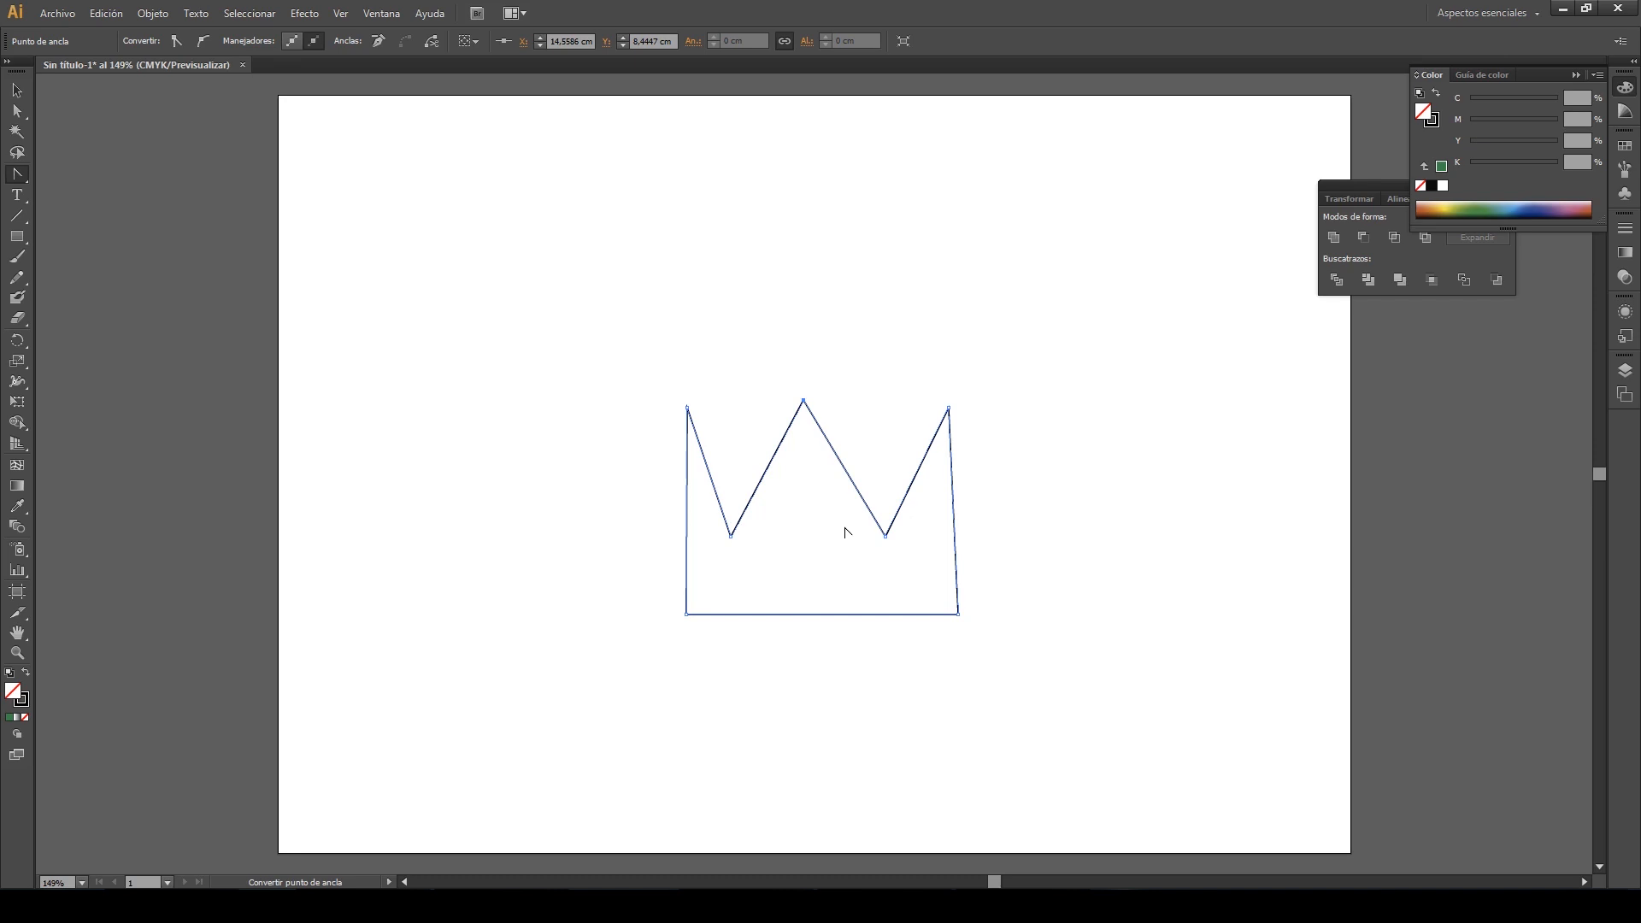
# Convert the crown's three peaks to smooth points, with short horizontal handles on the middle peak and slanted handles on the outer ones
pyautogui.moveTo(803, 399); pyautogui.dragTo(860, 399)
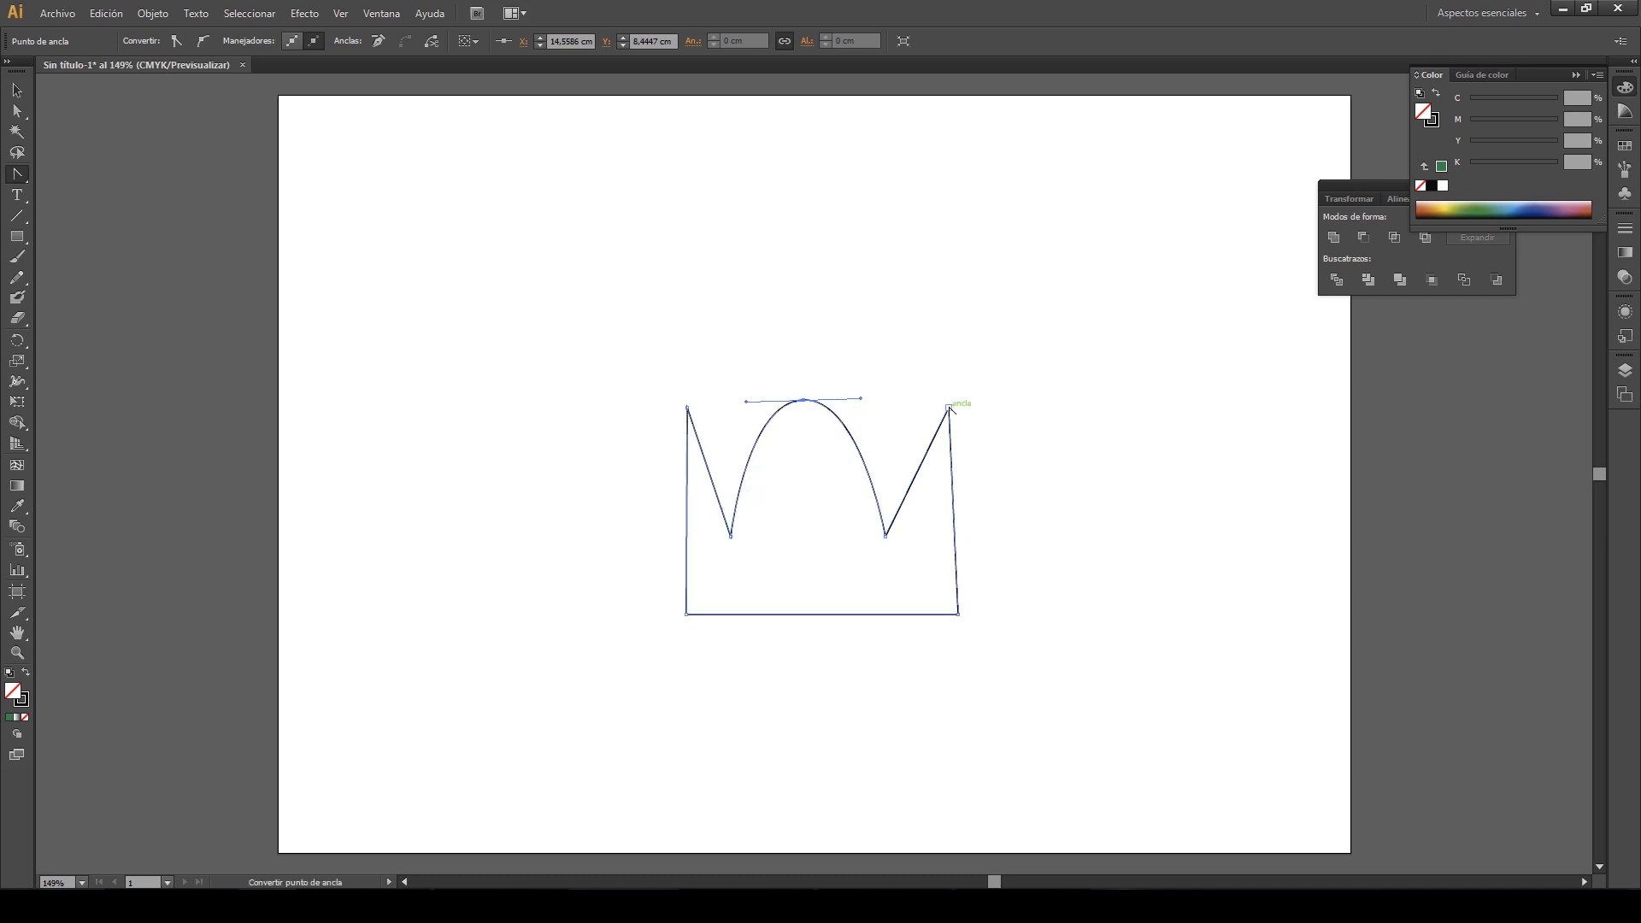
pyautogui.moveTo(948, 409); pyautogui.dragTo(1008, 422)
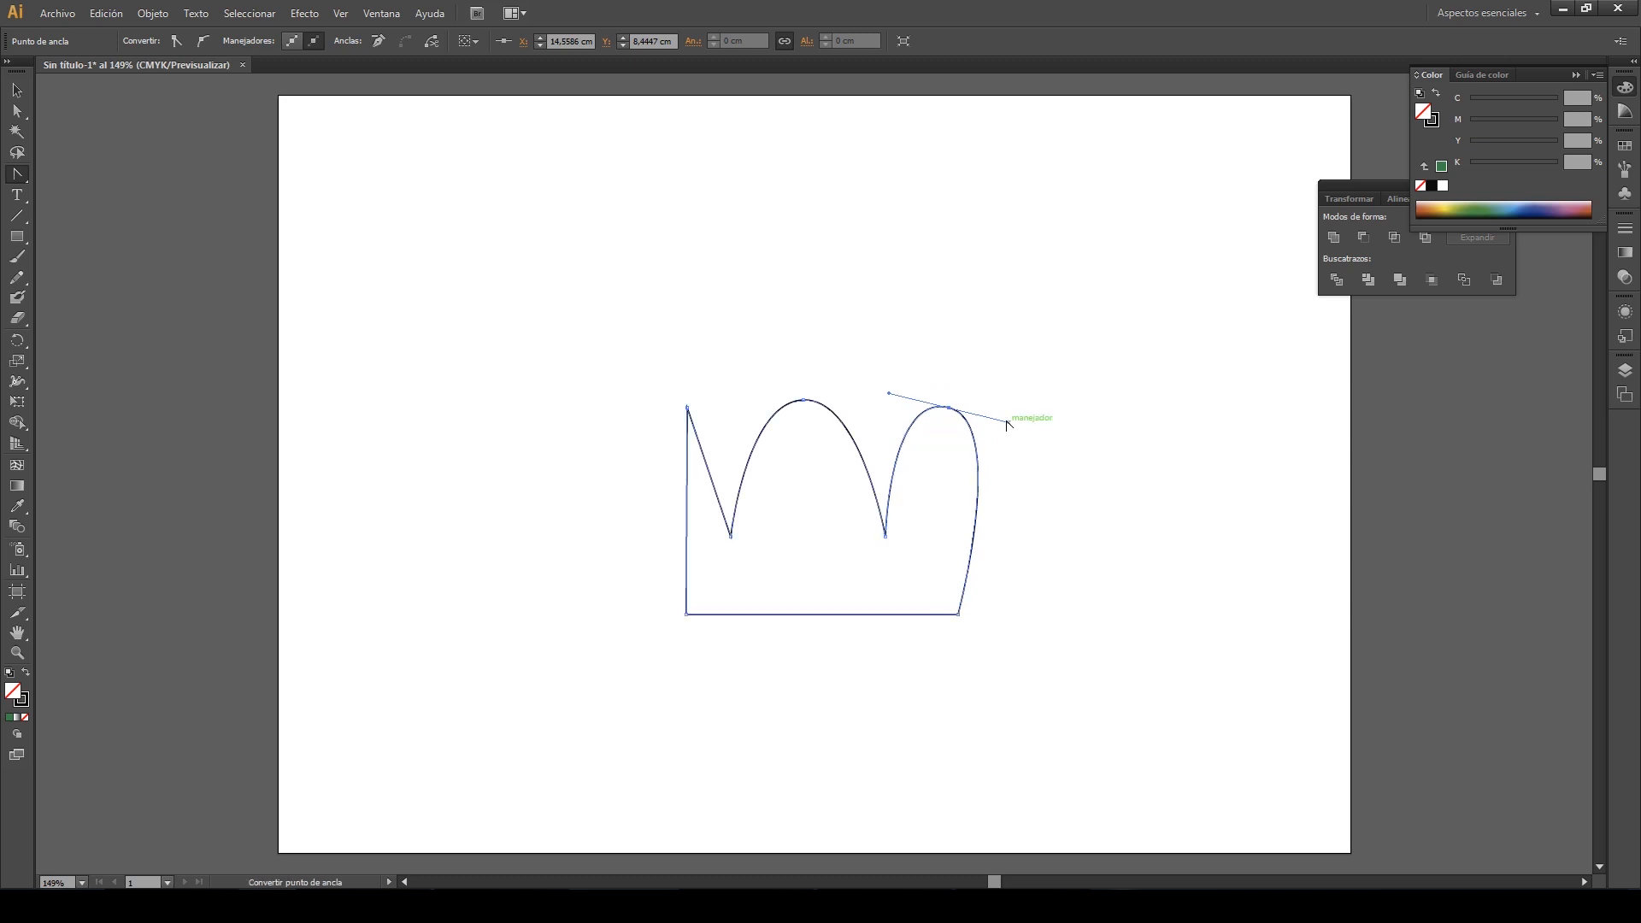
pyautogui.keyDown('ctrl'); pyautogui.click(689, 408); pyautogui.keyUp('ctrl')
pyautogui.moveTo(692, 408); pyautogui.dragTo(747, 390)
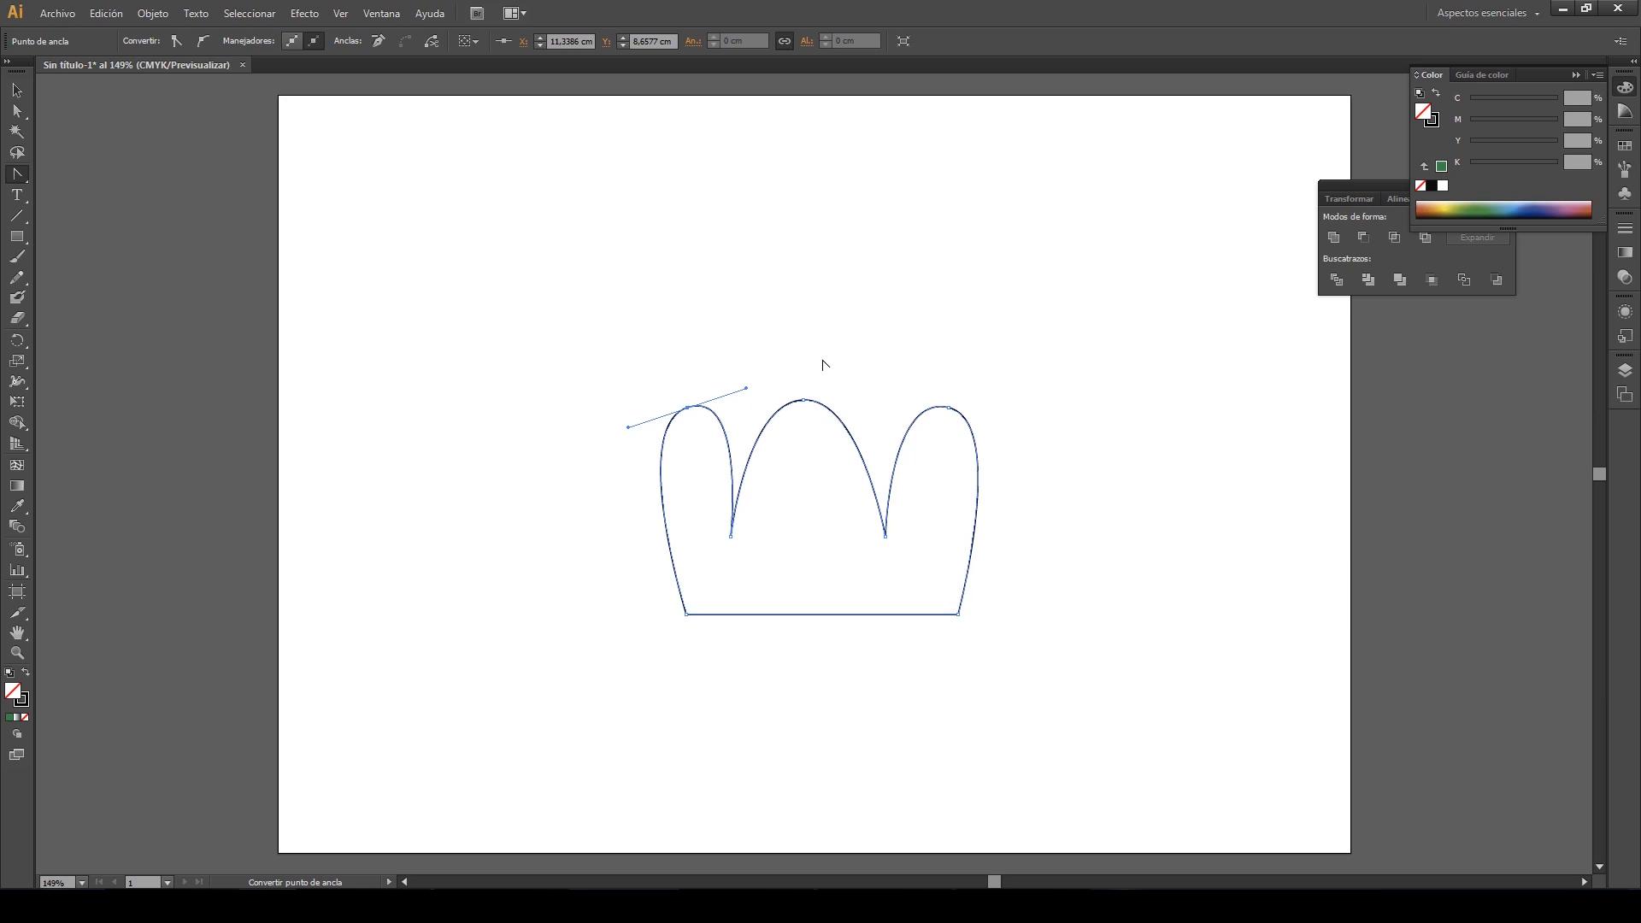
# Move the crown's left peak out to about X 9.9 cm, the right peak to X 19.6 cm, and raise the middle peak to Y 8.0 cm
pyautogui.click(15, 115)
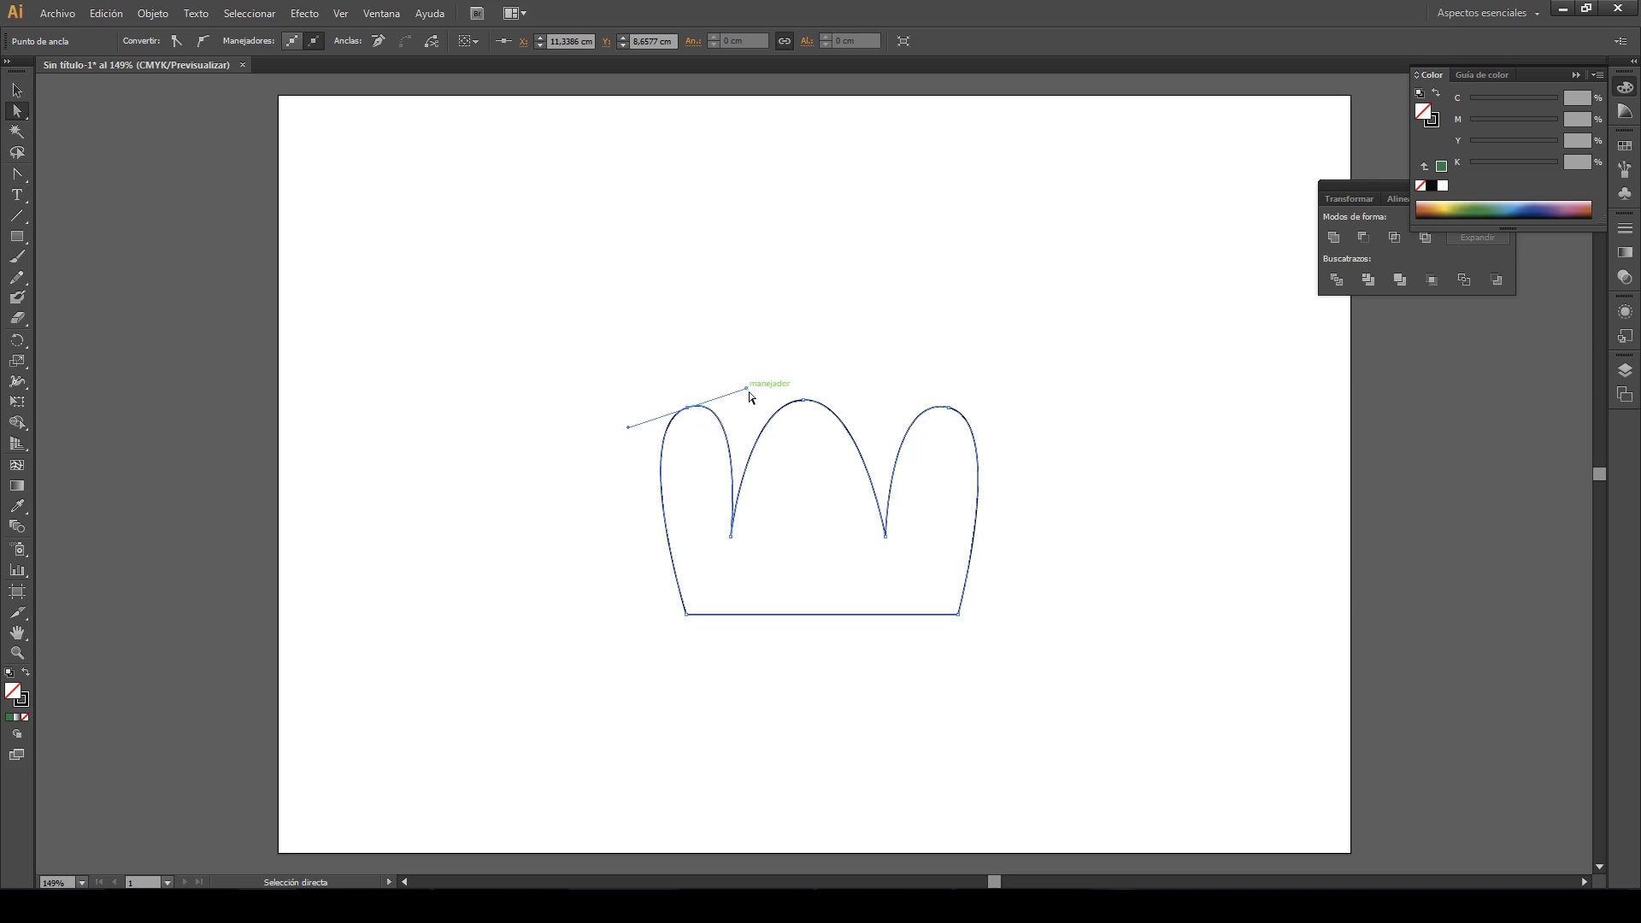
pyautogui.click(687, 407)
pyautogui.moveTo(688, 408); pyautogui.dragTo(635, 409)
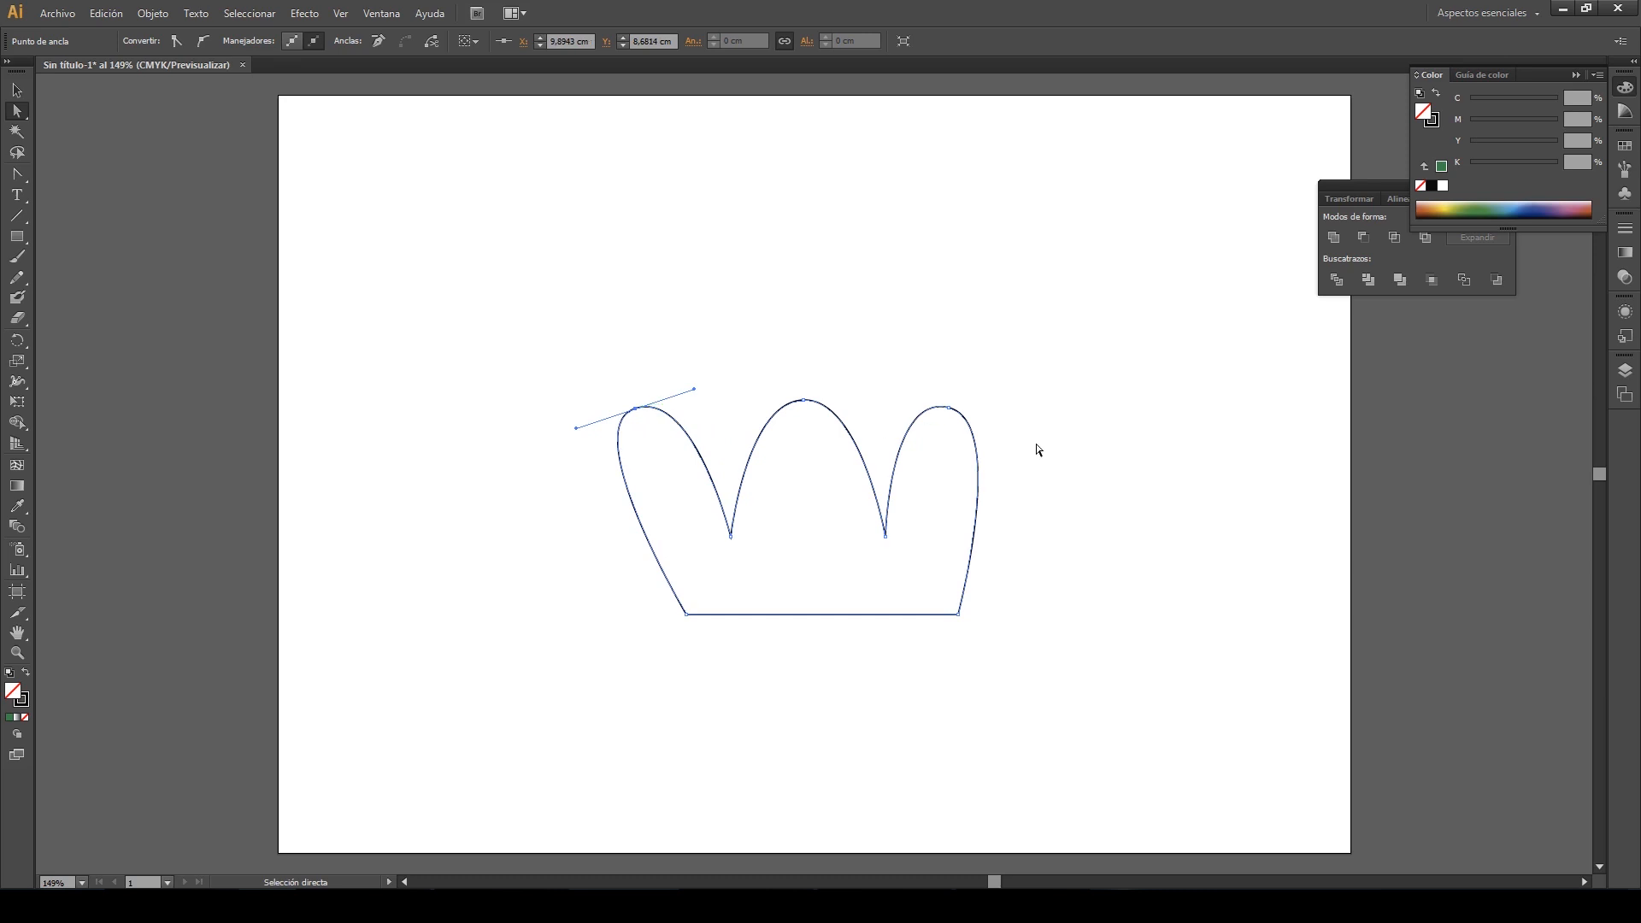
pyautogui.moveTo(948, 408); pyautogui.dragTo(987, 414)
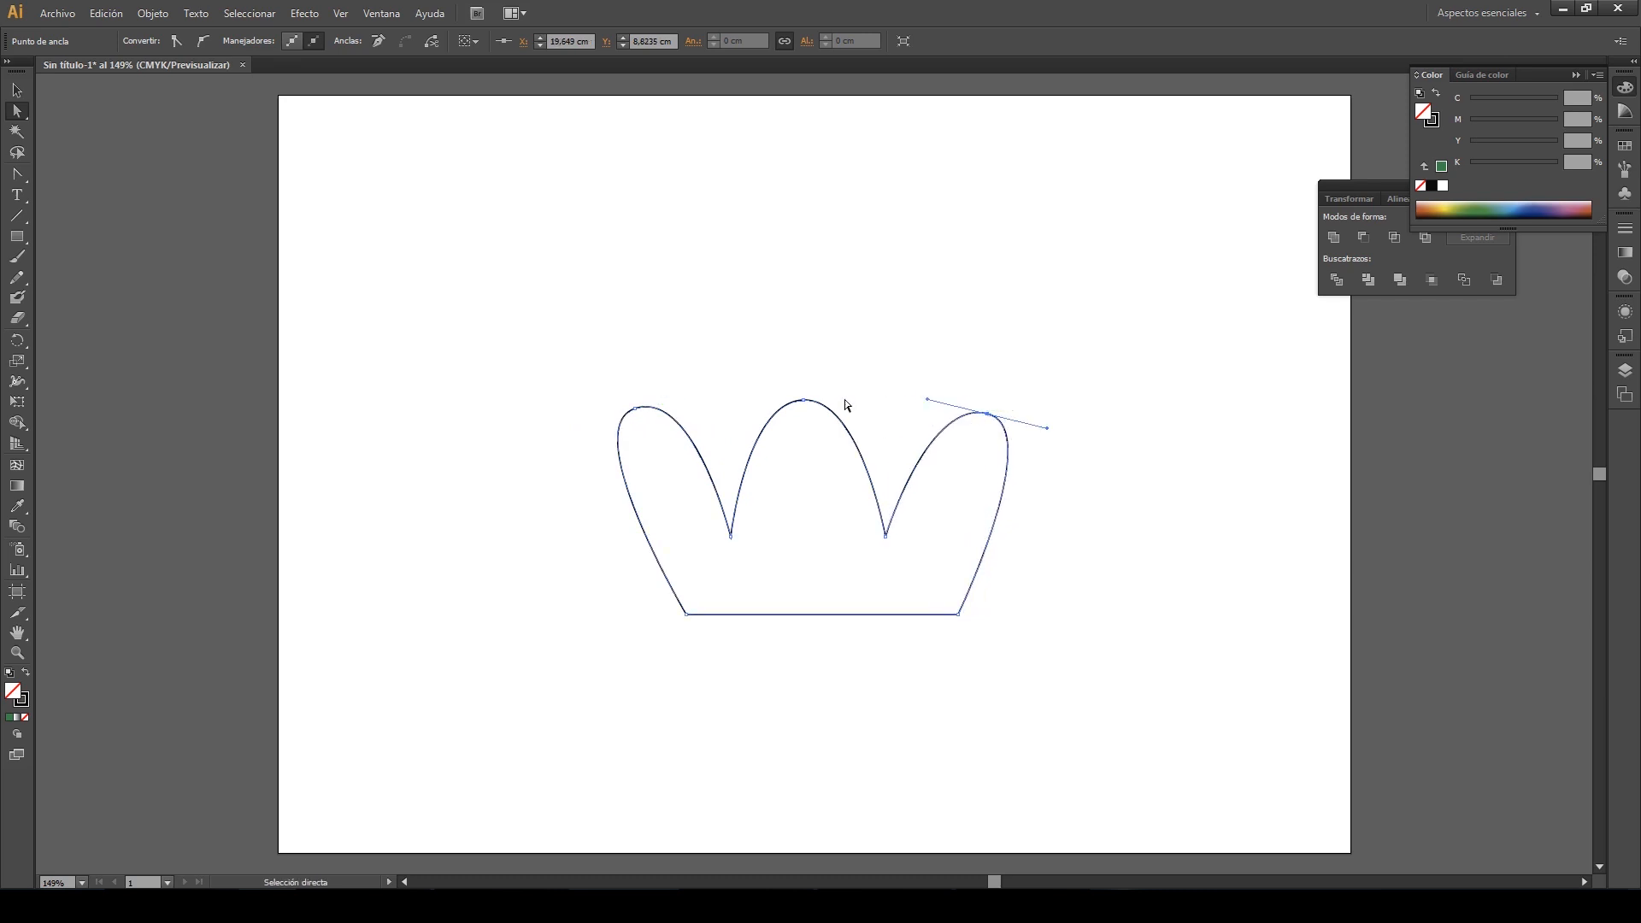
pyautogui.moveTo(804, 400)
pyautogui.mouseDown()
pyautogui.moveTo(744, 367)
pyautogui.moveTo(796, 361)
pyautogui.moveTo(809, 387)
pyautogui.mouseUp()
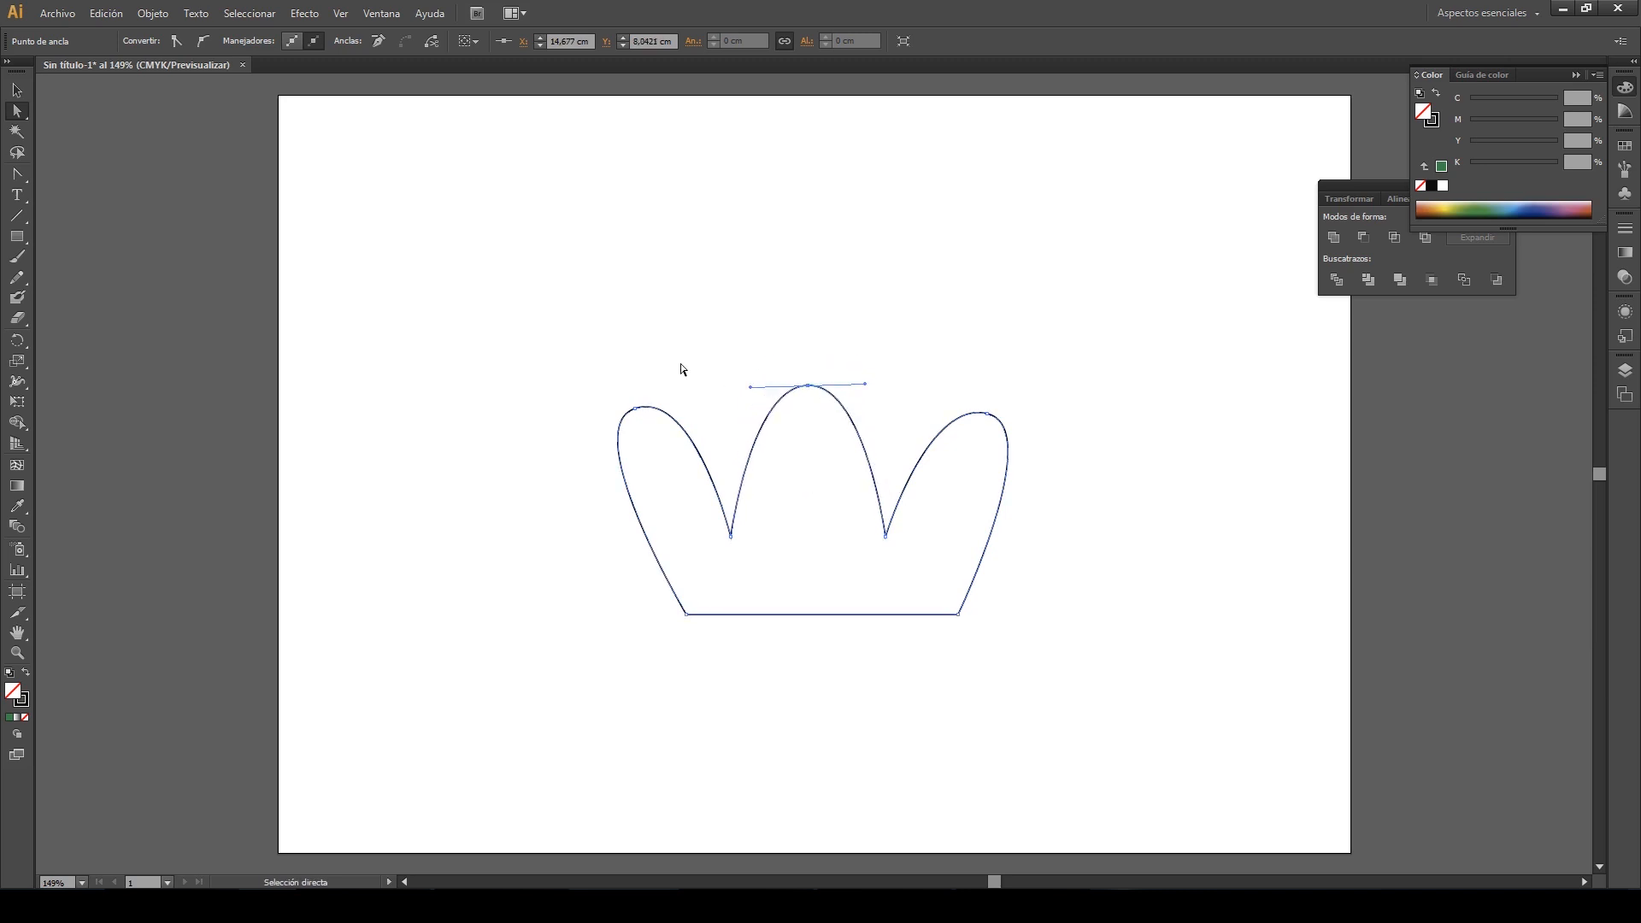
# Nudge the left peak to about X 10.1, Y 8.9 cm and the right to X 19.7, Y 8.7 cm, and tilt the right peak's handles more steeply
pyautogui.moveTo(636, 416); pyautogui.dragTo(640, 420)
pyautogui.moveTo(991, 419)
pyautogui.mouseDown()
pyautogui.moveTo(989, 433)
pyautogui.moveTo(989, 408)
pyautogui.mouseUp()
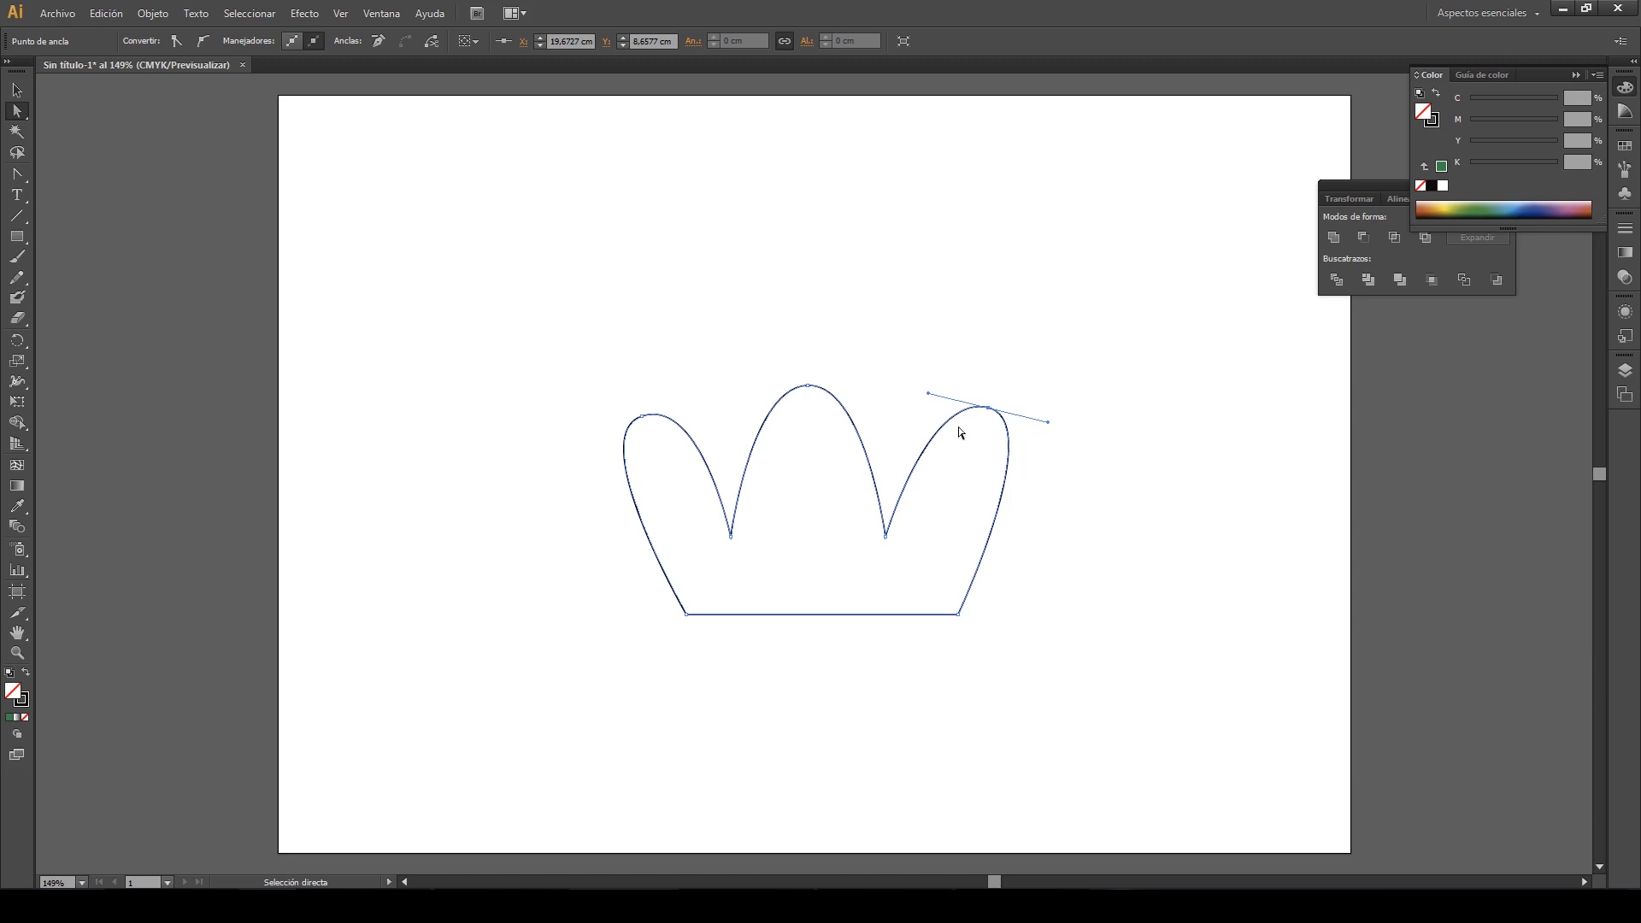
pyautogui.moveTo(928, 394)
pyautogui.mouseDown()
pyautogui.moveTo(934, 360)
pyautogui.moveTo(919, 392)
pyautogui.mouseUp()
pyautogui.moveTo(1050, 426)
pyautogui.mouseDown()
pyautogui.moveTo(1062, 394)
pyautogui.moveTo(1054, 439)
pyautogui.mouseUp()
# Raise the middle peak slightly to about Y 8.0 cm and try tilting its handles, stretching the right one far out and shortening it again
pyautogui.click(808, 388)
pyautogui.moveTo(808, 388); pyautogui.dragTo(865, 350)
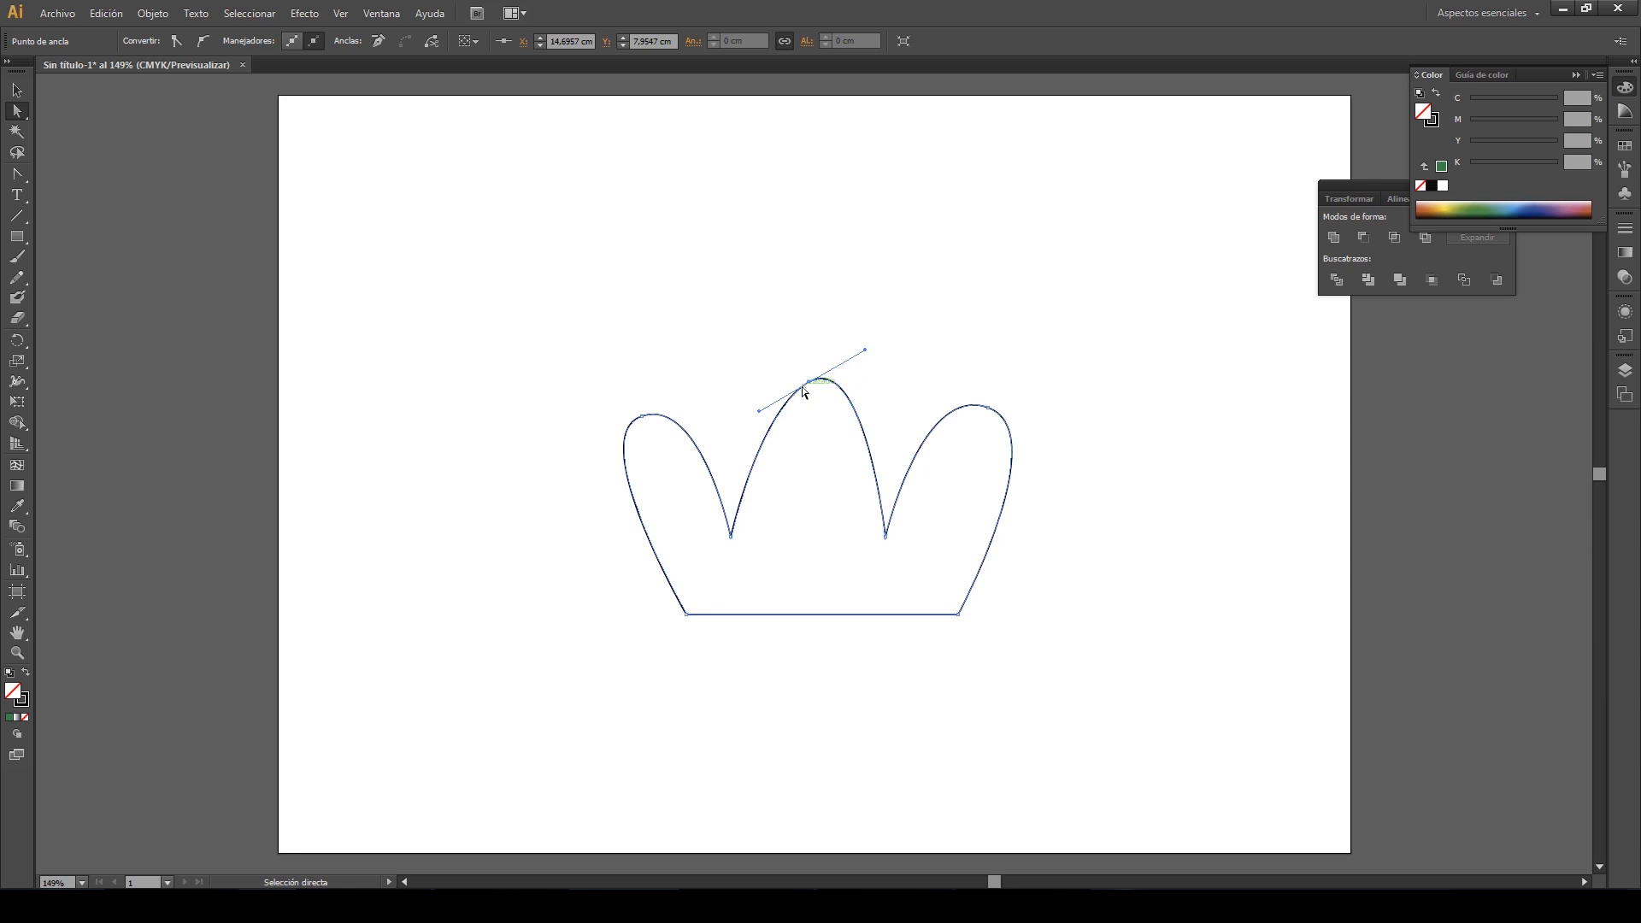
pyautogui.moveTo(866, 352); pyautogui.dragTo(1037, 262)
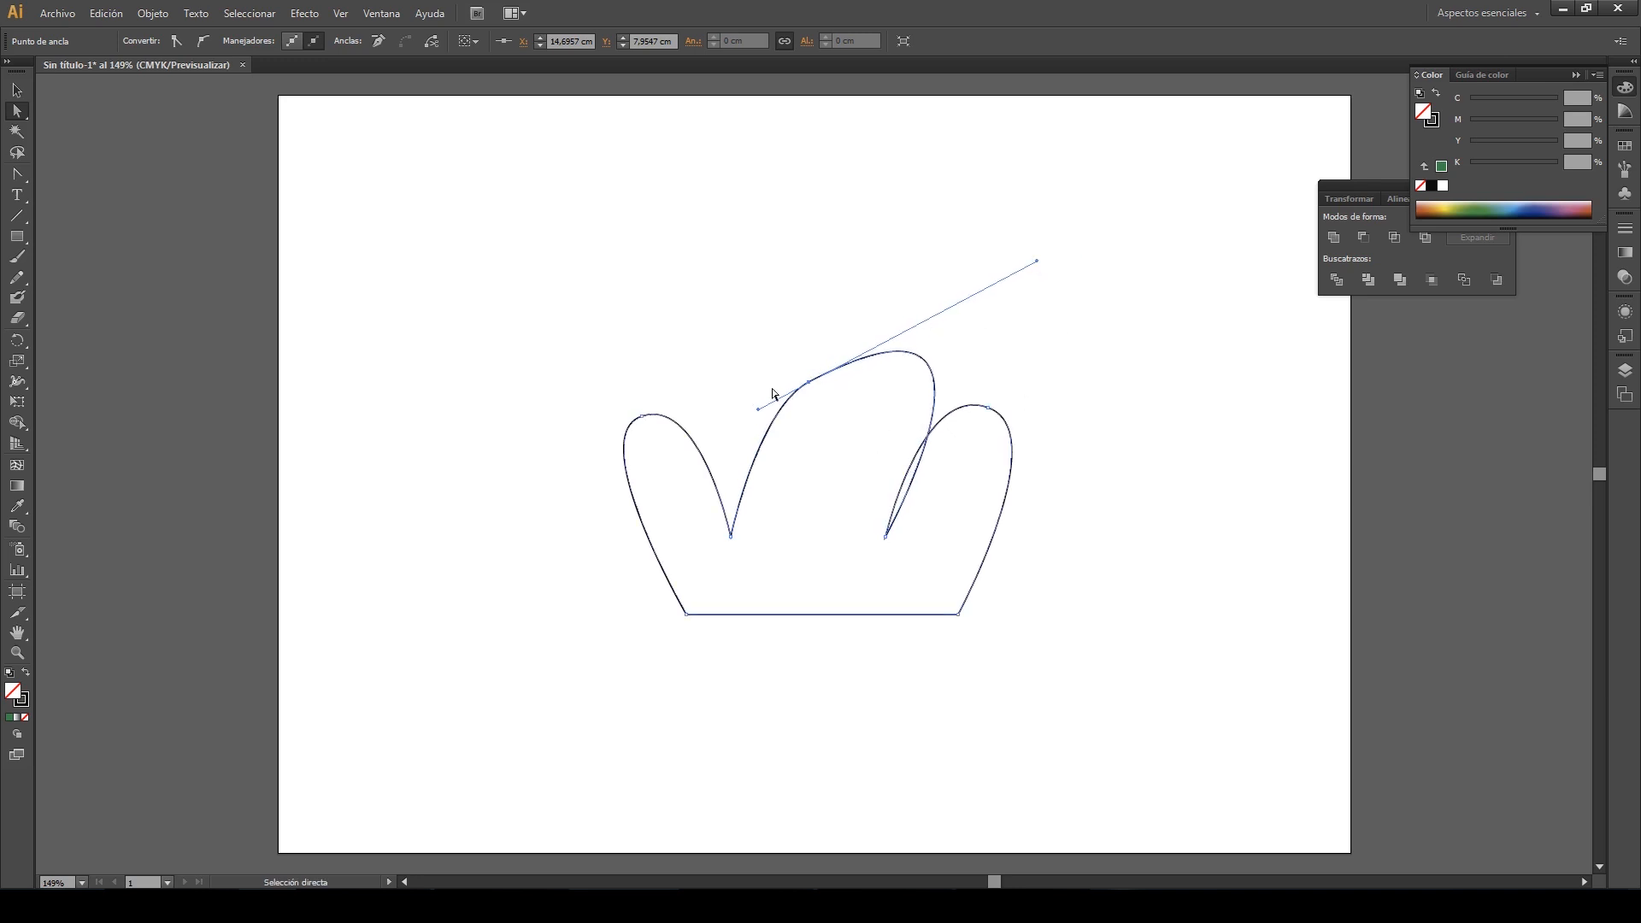
pyautogui.moveTo(1035, 263); pyautogui.dragTo(879, 350)
# Level both handles of the middle peak and shorten them to similar lengths for a symmetrical rounded top
pyautogui.moveTo(757, 409); pyautogui.dragTo(720, 396)
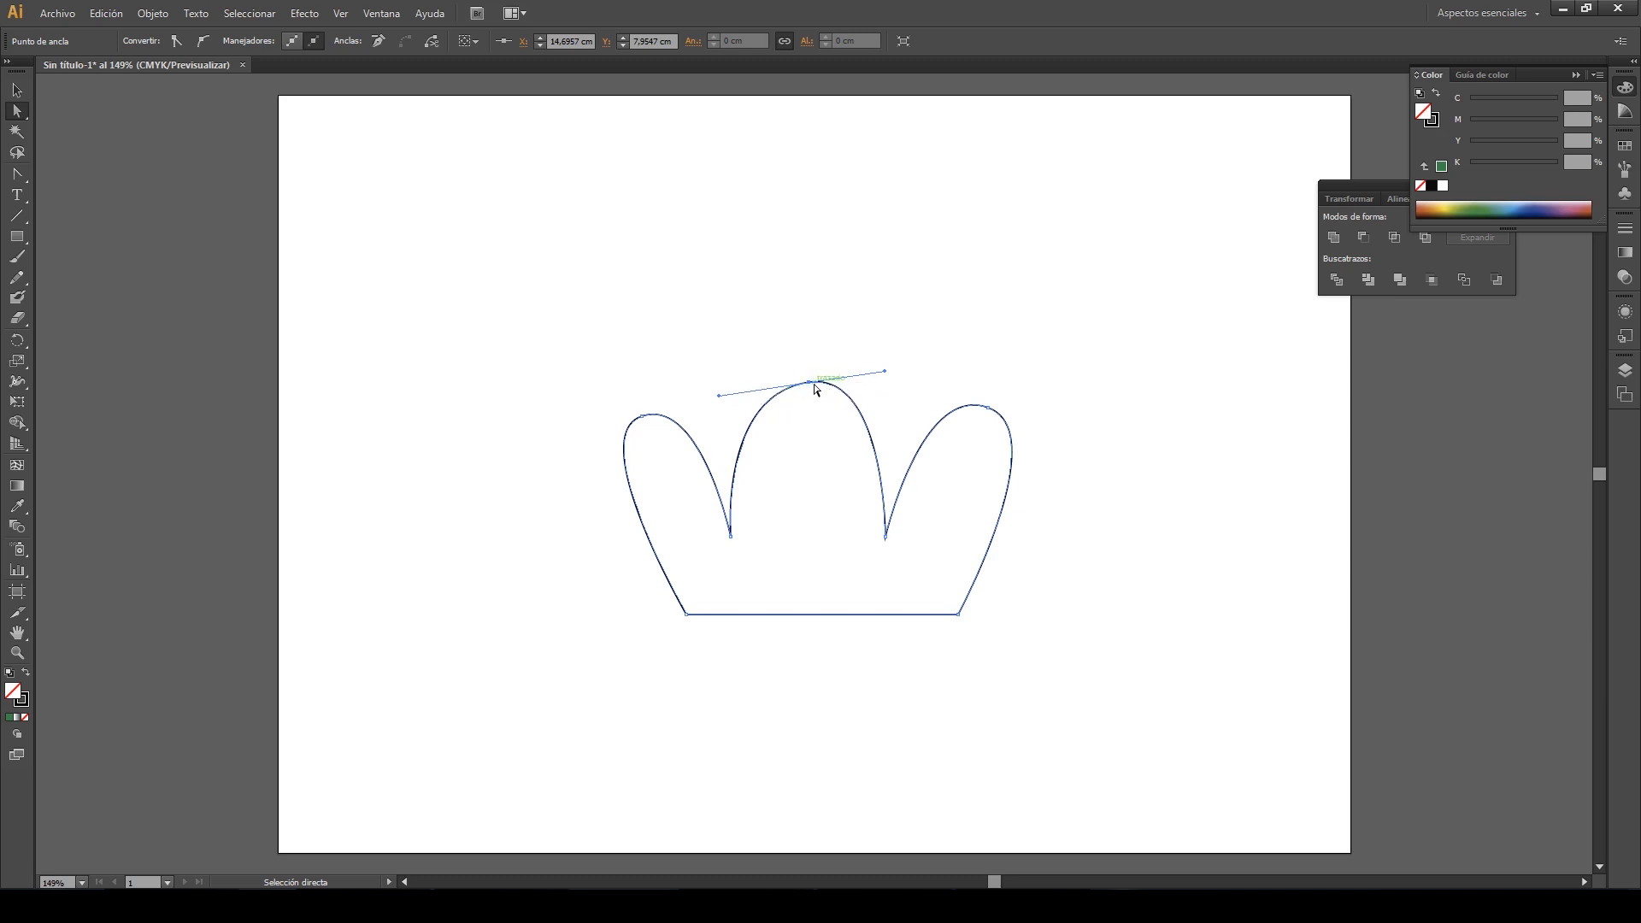
pyautogui.moveTo(719, 395)
pyautogui.mouseDown()
pyautogui.moveTo(744, 351)
pyautogui.moveTo(733, 414)
pyautogui.moveTo(751, 341)
pyautogui.moveTo(743, 414)
pyautogui.moveTo(737, 394)
pyautogui.mouseUp()
pyautogui.moveTo(736, 393); pyautogui.dragTo(733, 382)
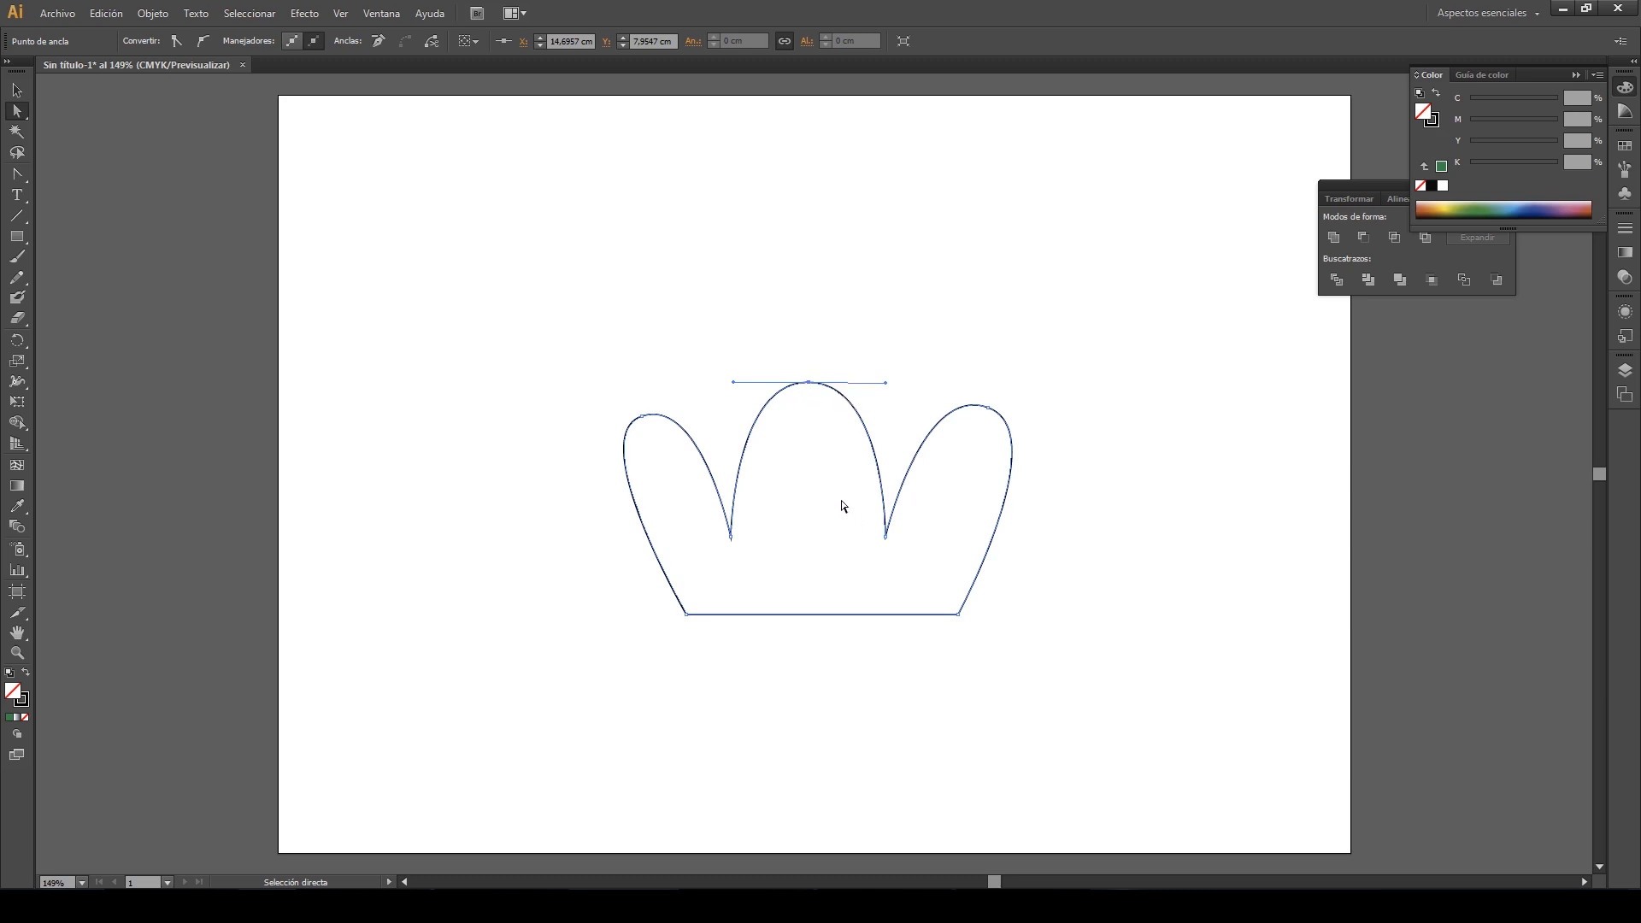
pyautogui.moveTo(734, 383)
pyautogui.mouseDown()
pyautogui.moveTo(738, 430)
pyautogui.moveTo(744, 351)
pyautogui.moveTo(741, 425)
pyautogui.moveTo(742, 381)
pyautogui.mouseUp()
pyautogui.moveTo(885, 382)
pyautogui.mouseDown()
pyautogui.moveTo(879, 421)
pyautogui.moveTo(871, 381)
pyautogui.mouseUp()
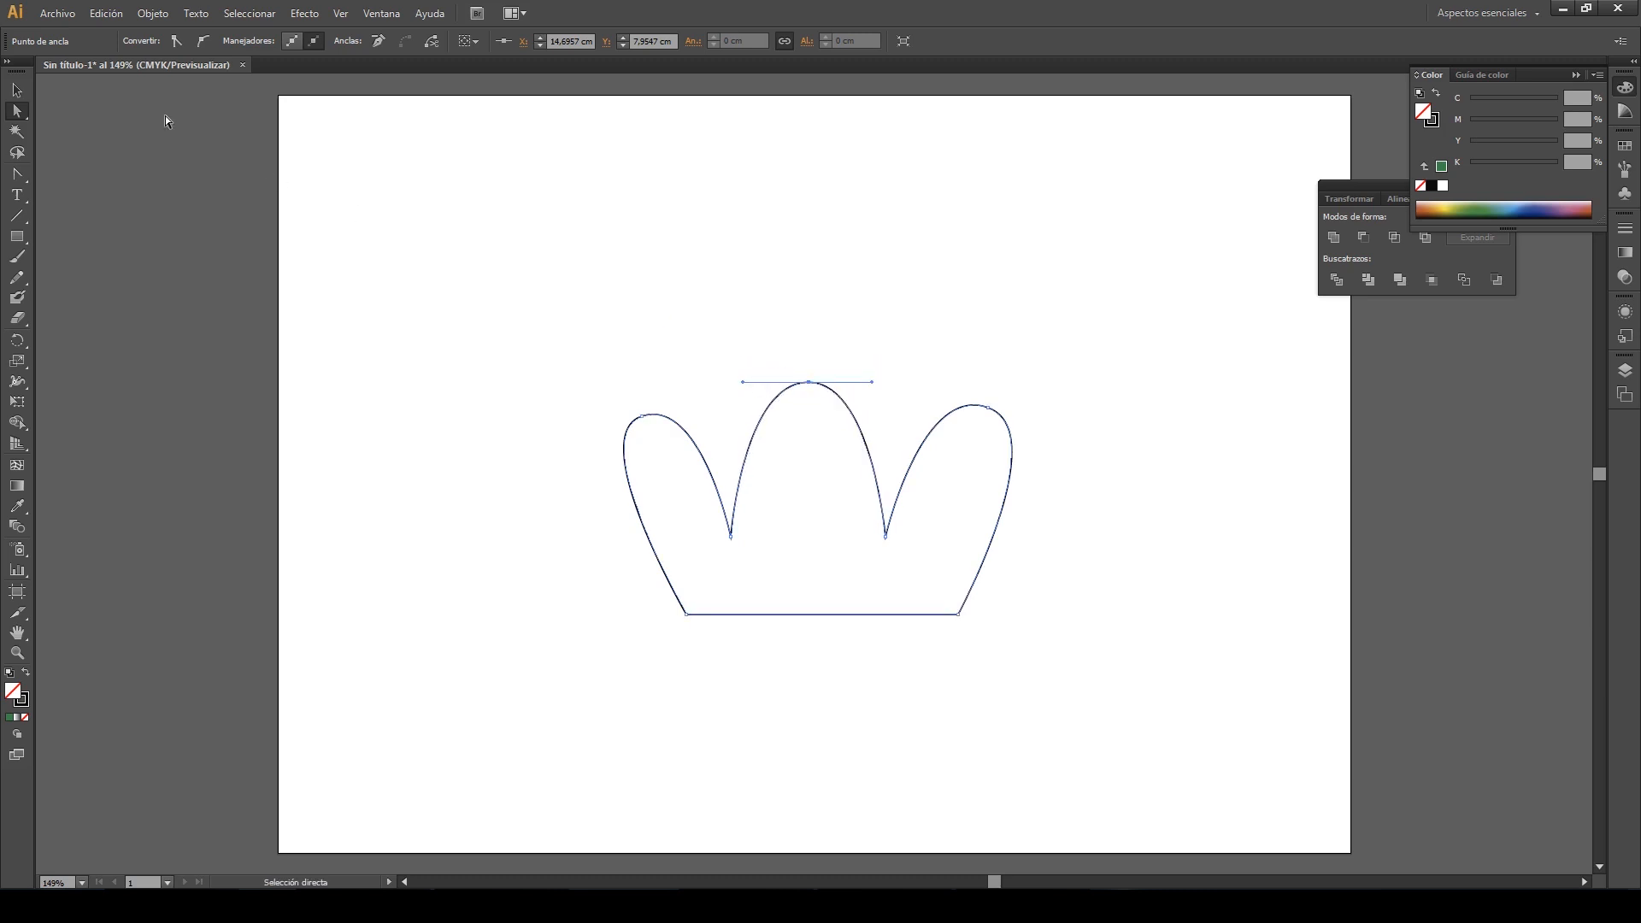
# Try swinging the middle peak's right handle down inside the crown with Convert Anchor Point, and convert the peak back to a corner point
pyautogui.click(19, 175)
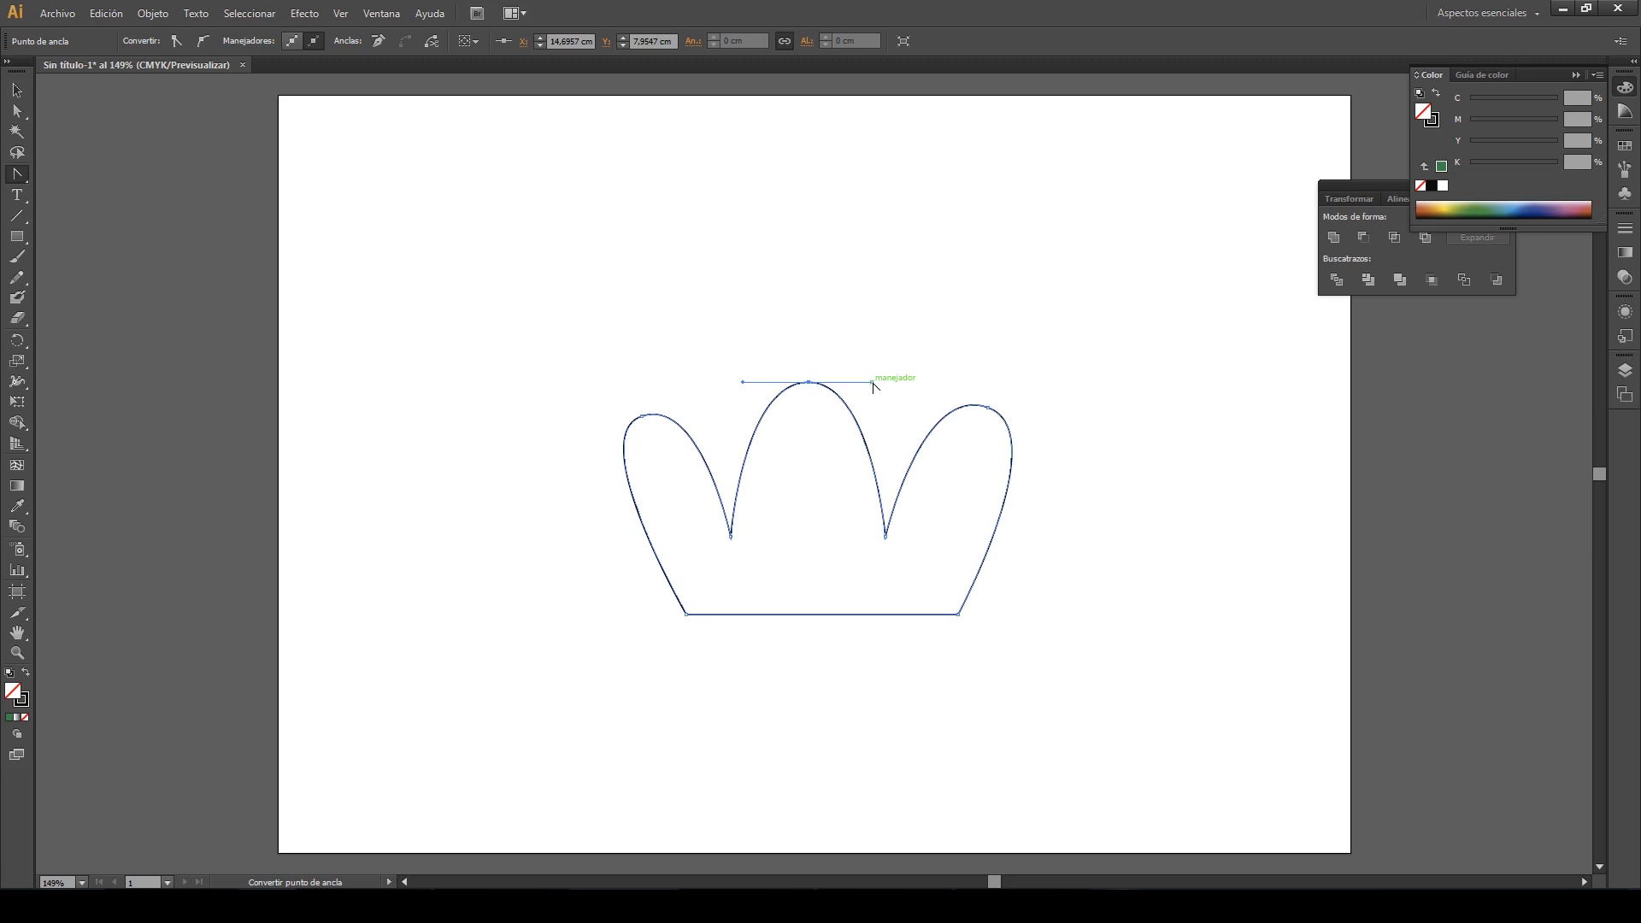
pyautogui.moveTo(871, 382); pyautogui.dragTo(759, 477)
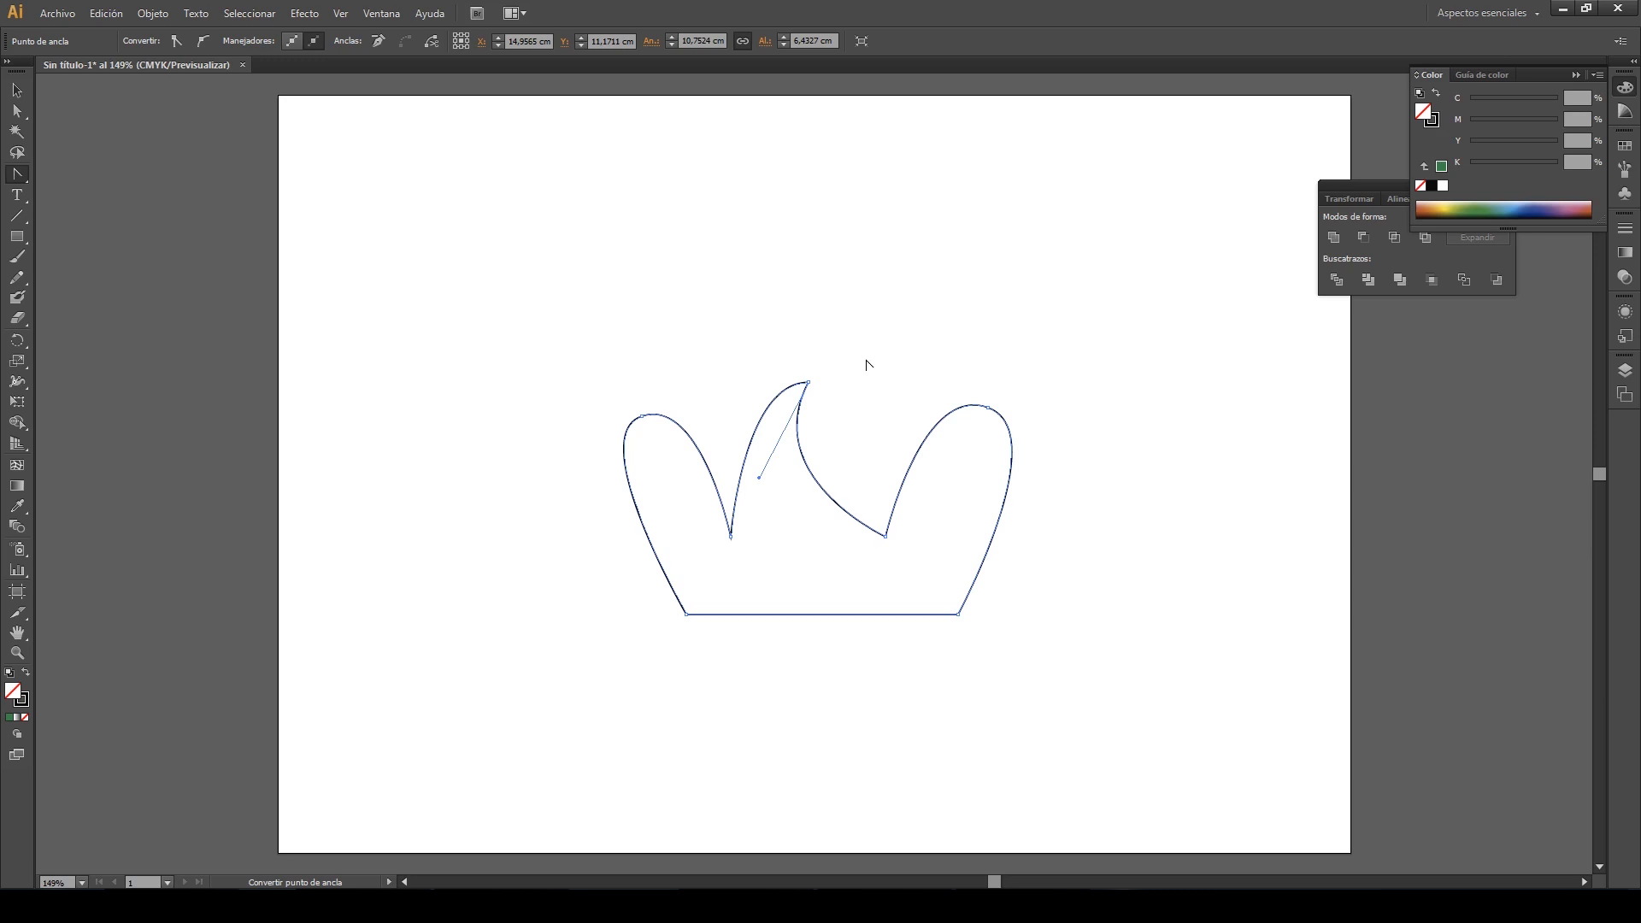
pyautogui.click(810, 382)
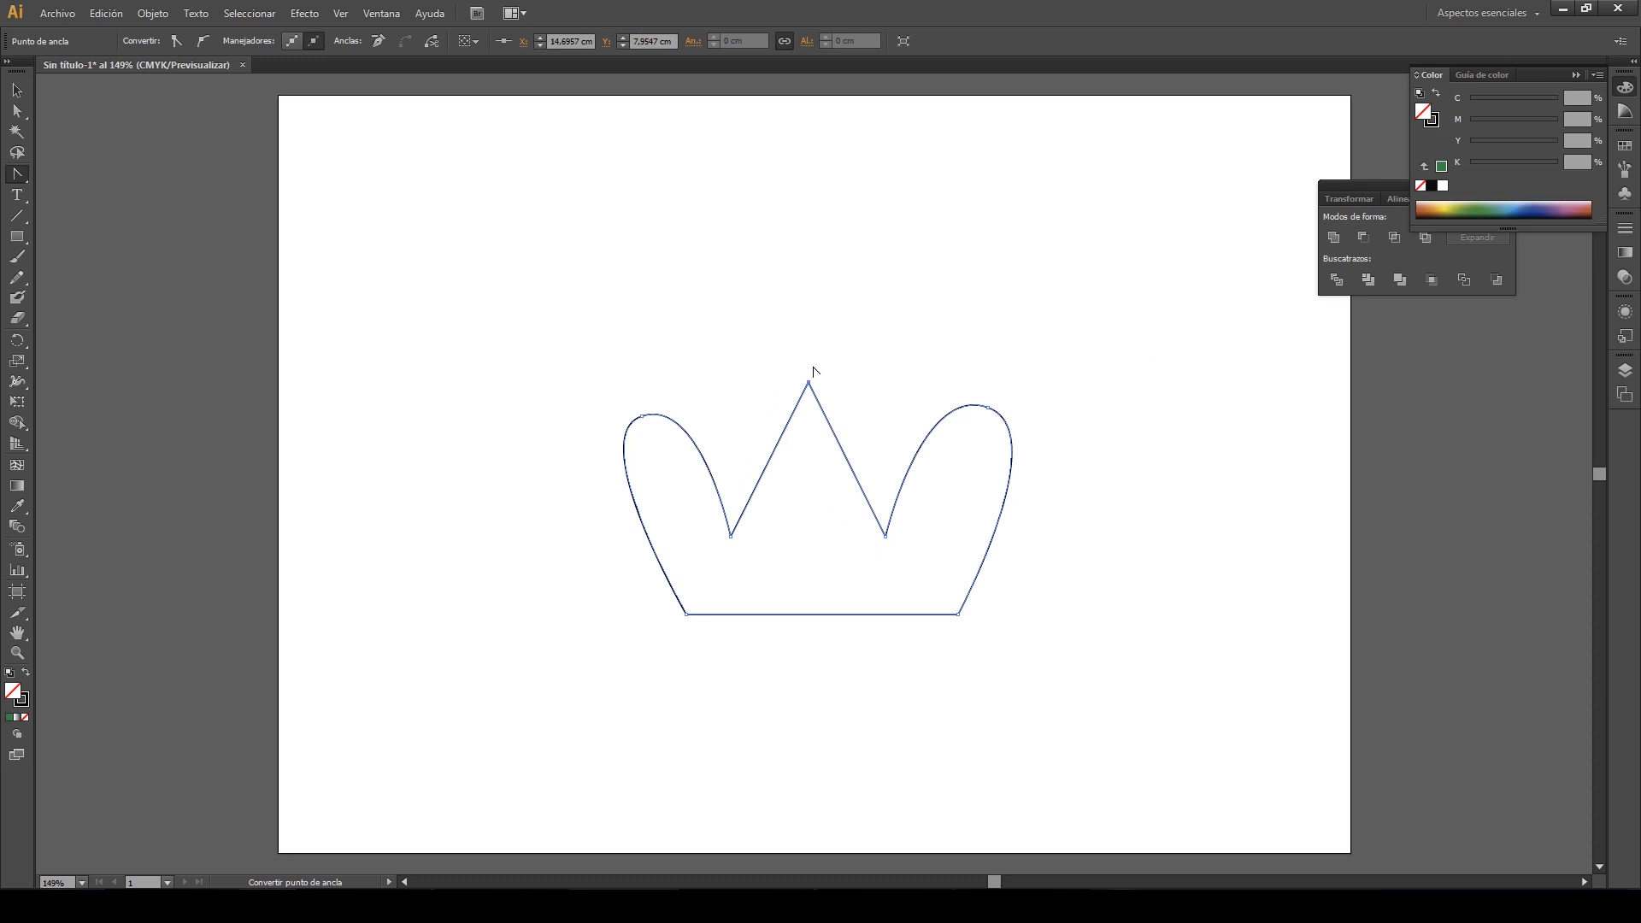
# Round the middle peak again with nearly horizontal handles and swing only its left handle down inside the peak, hooking the tip to the left
pyautogui.moveTo(809, 382); pyautogui.dragTo(906, 389)
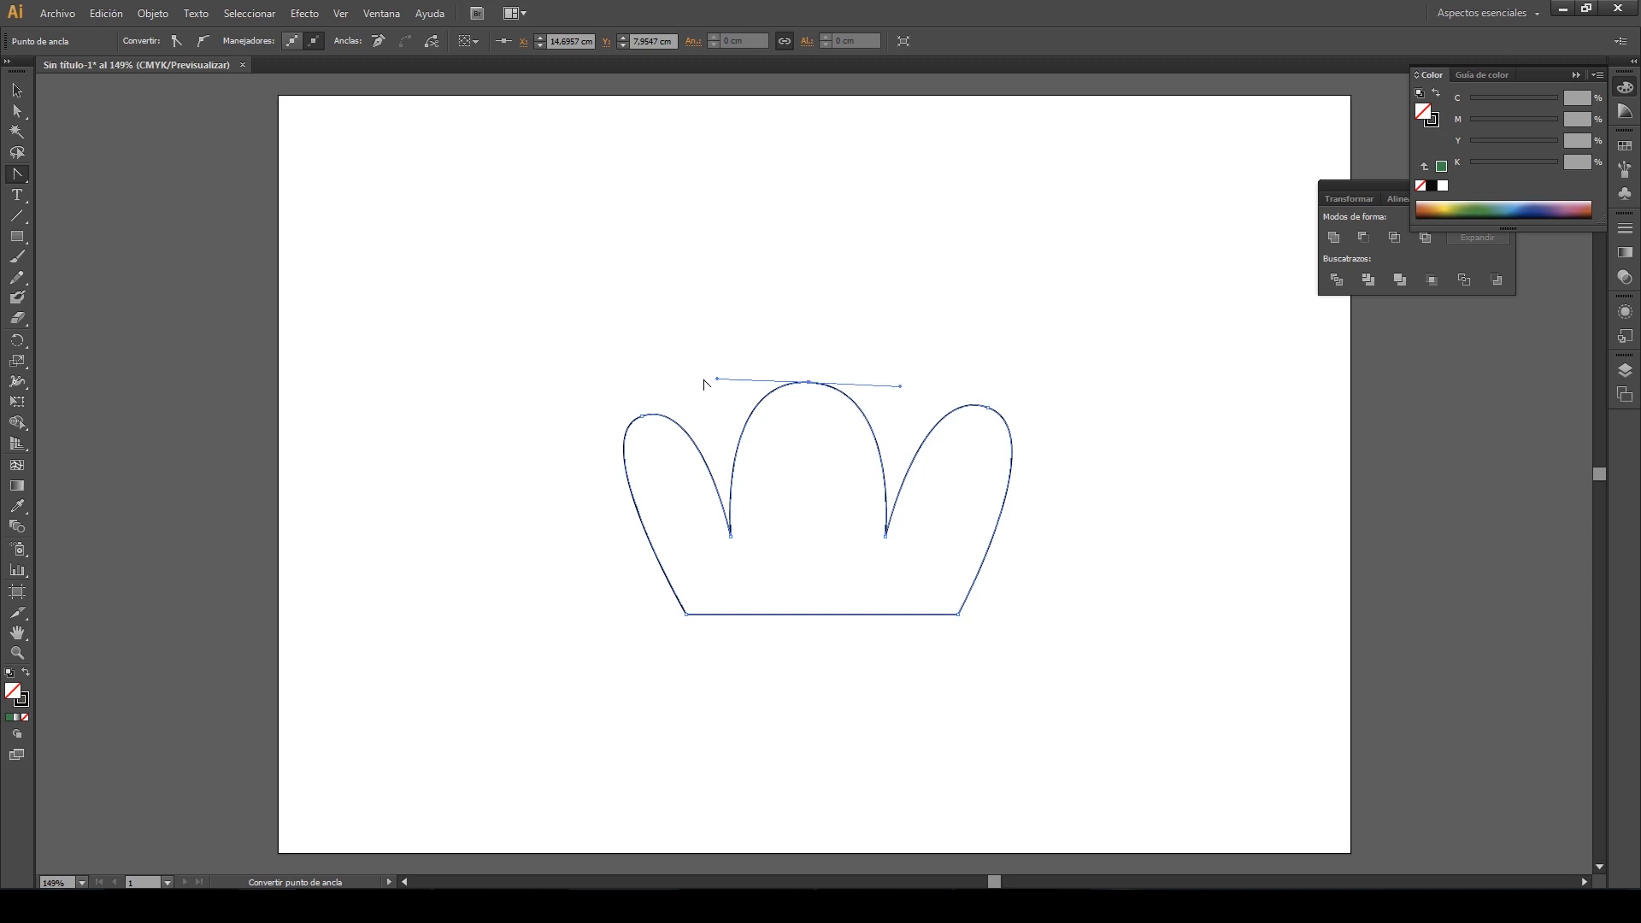
pyautogui.moveTo(717, 379); pyautogui.dragTo(891, 505)
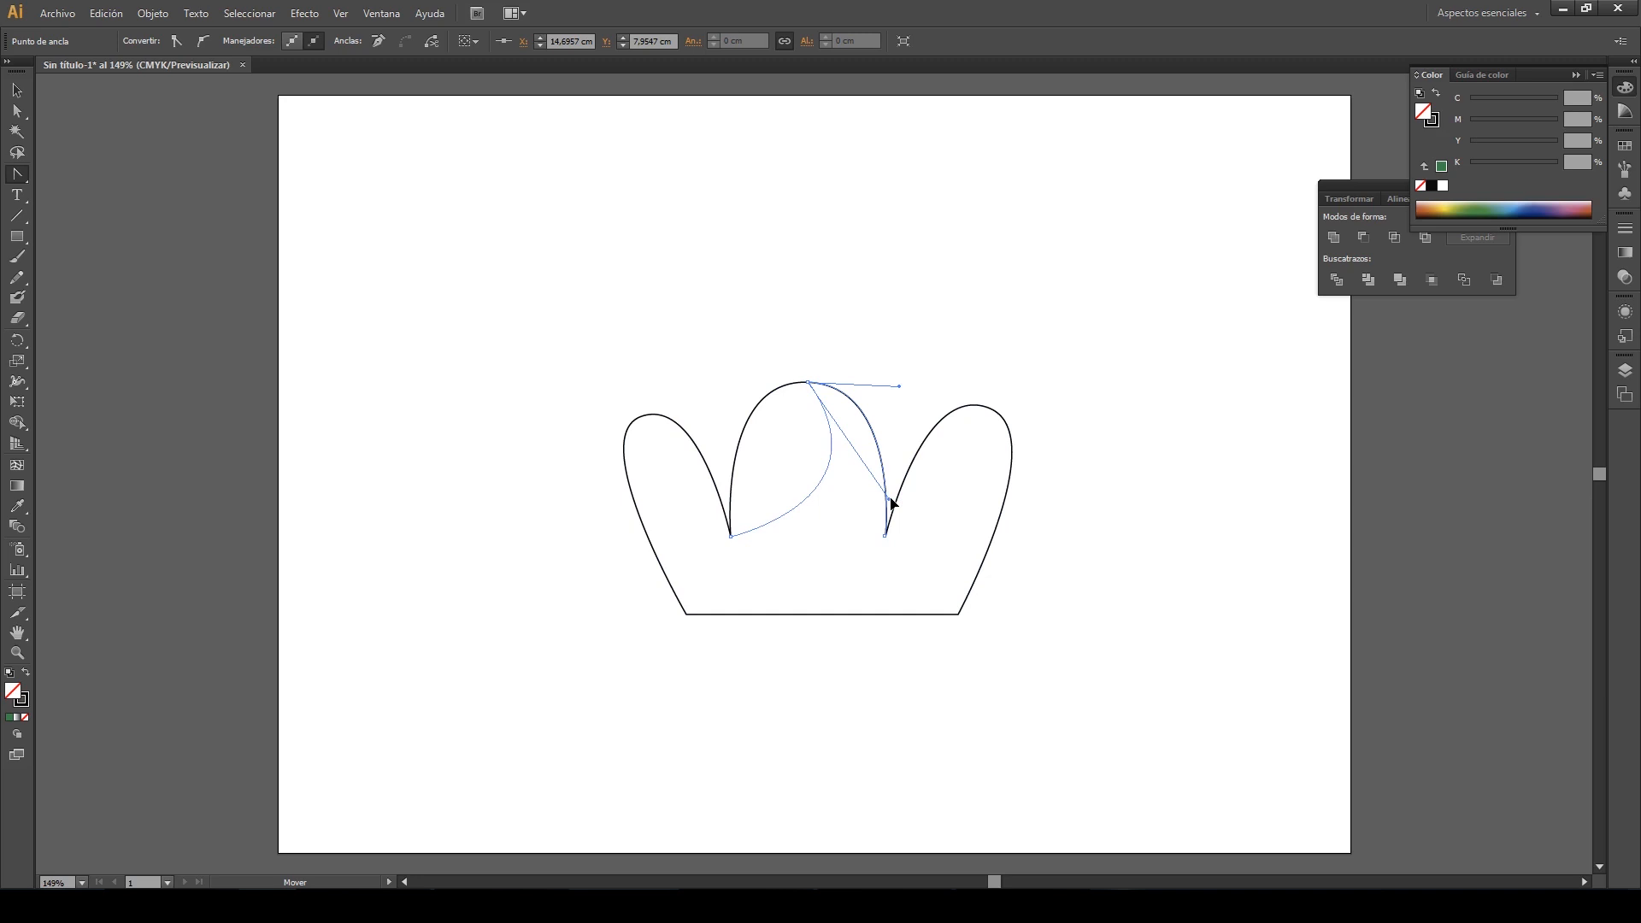
pyautogui.moveTo(891, 504); pyautogui.dragTo(755, 279)
pyautogui.moveTo(749, 425); pyautogui.dragTo(864, 470)
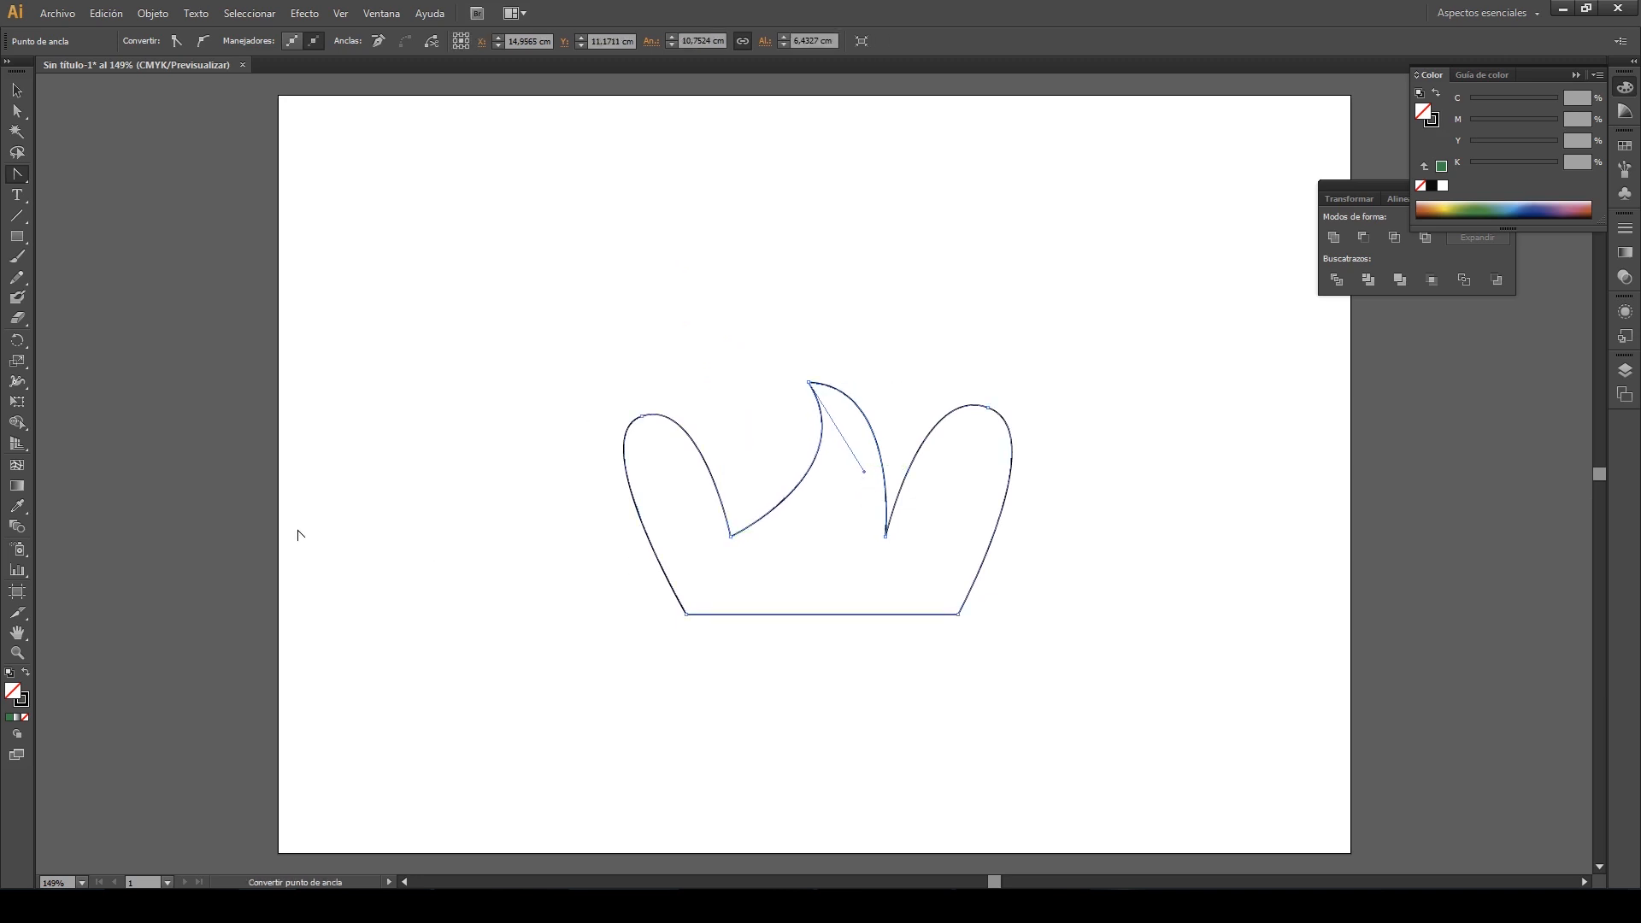
# Hook the left and right peaks by swinging their inner handles down independently, with the right peak moved to about X 19.8, Y 8.8 cm
pyautogui.click(643, 417)
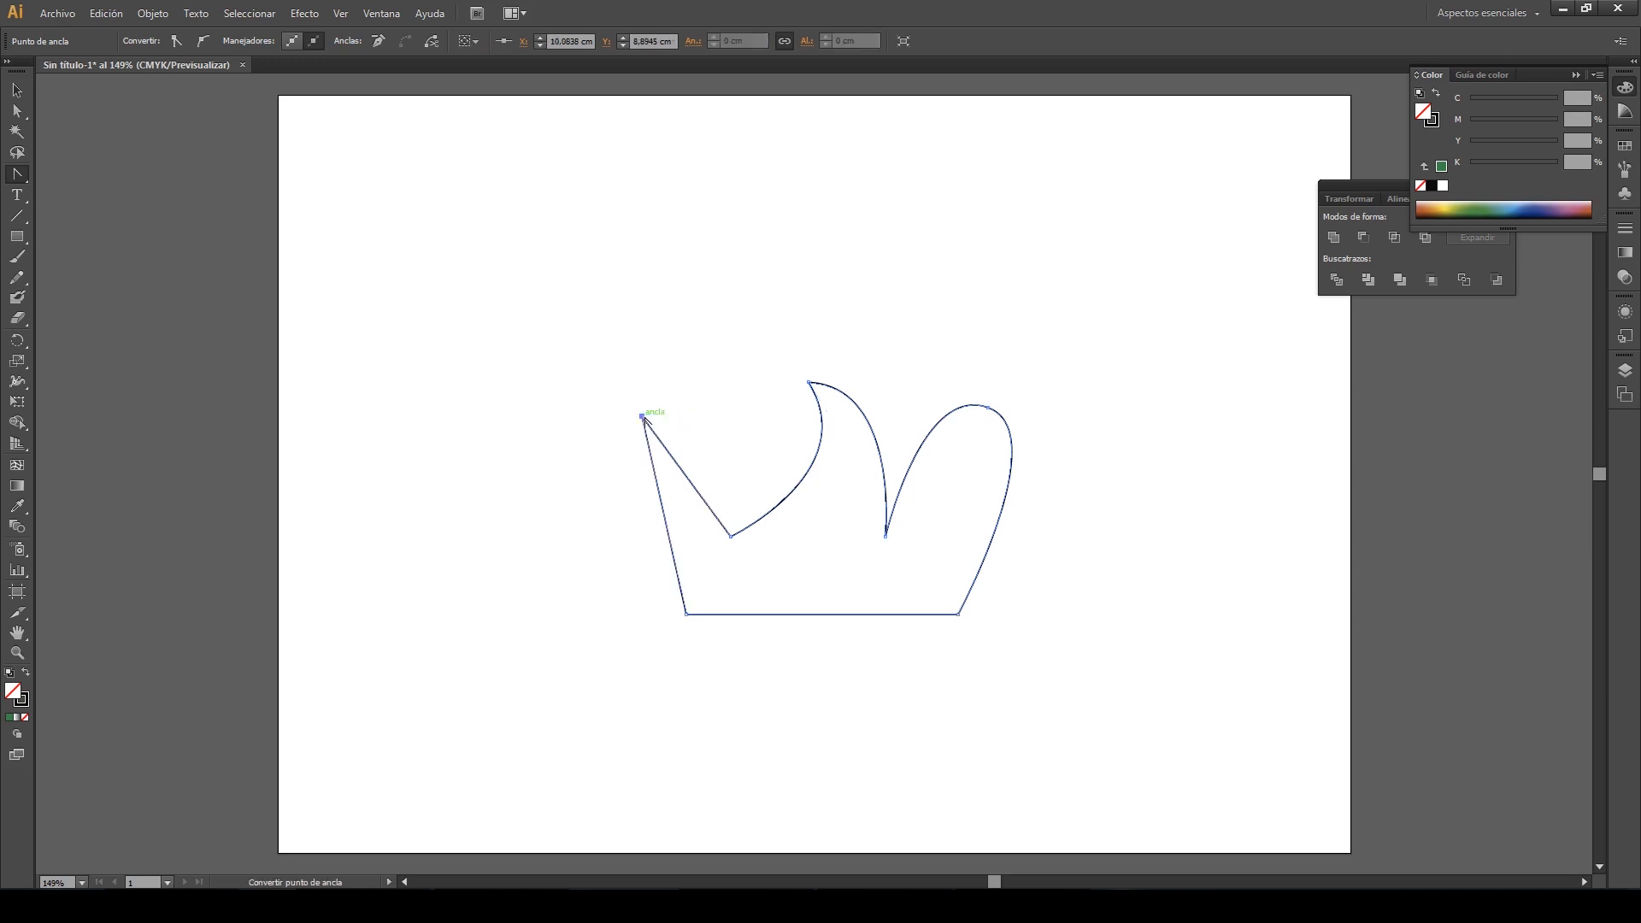
pyautogui.moveTo(643, 417); pyautogui.dragTo(631, 528)
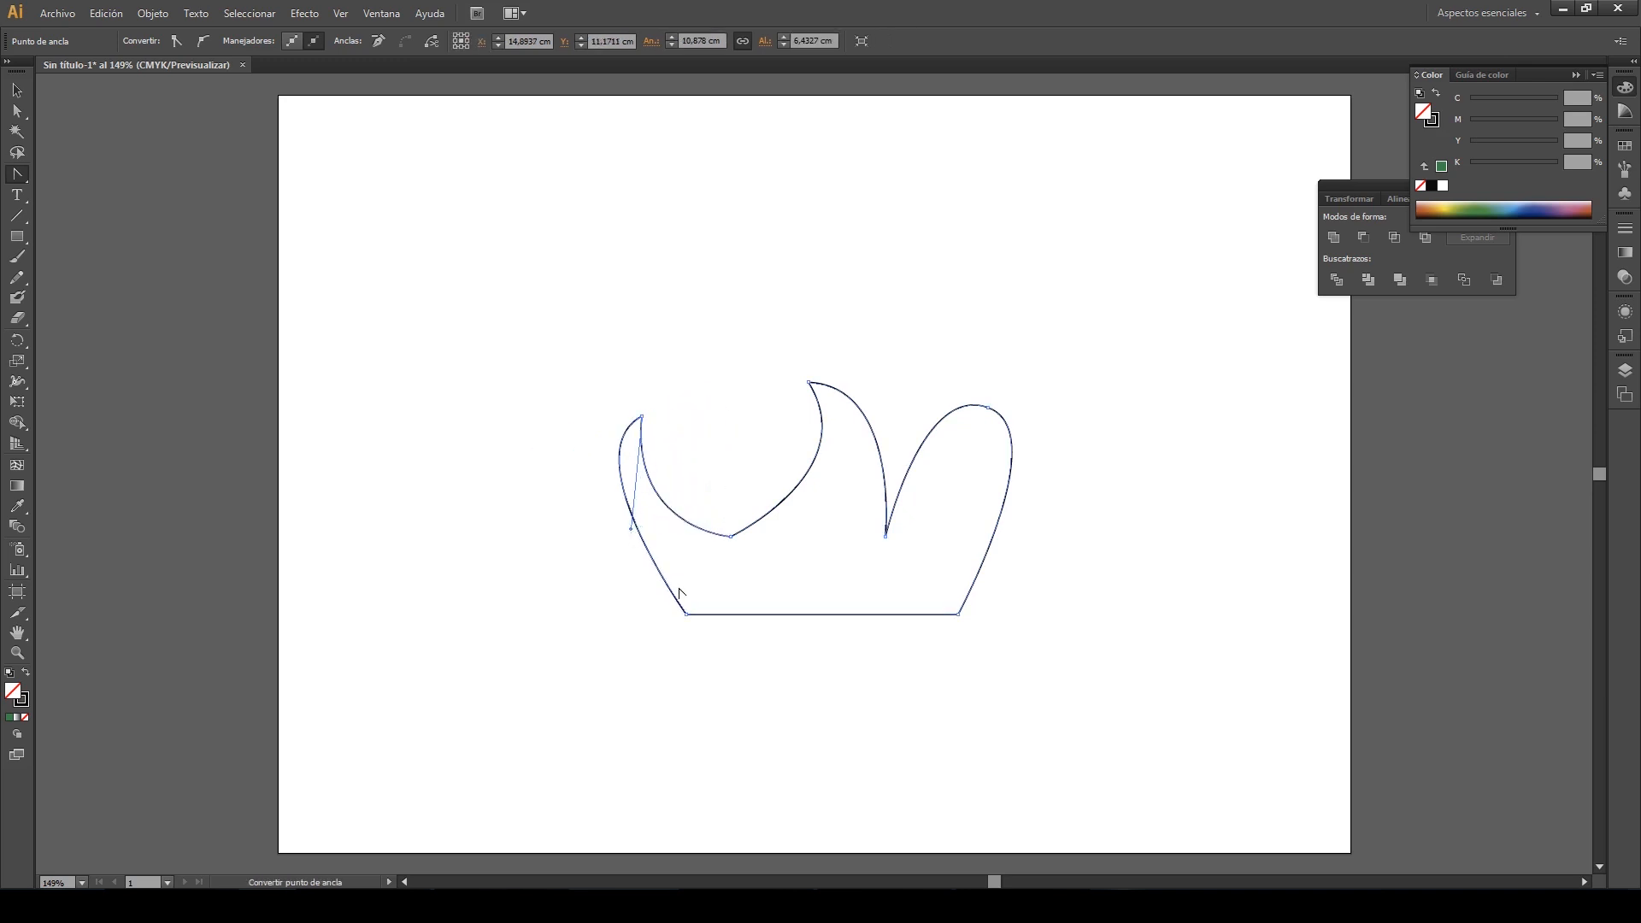
pyautogui.click(15, 112)
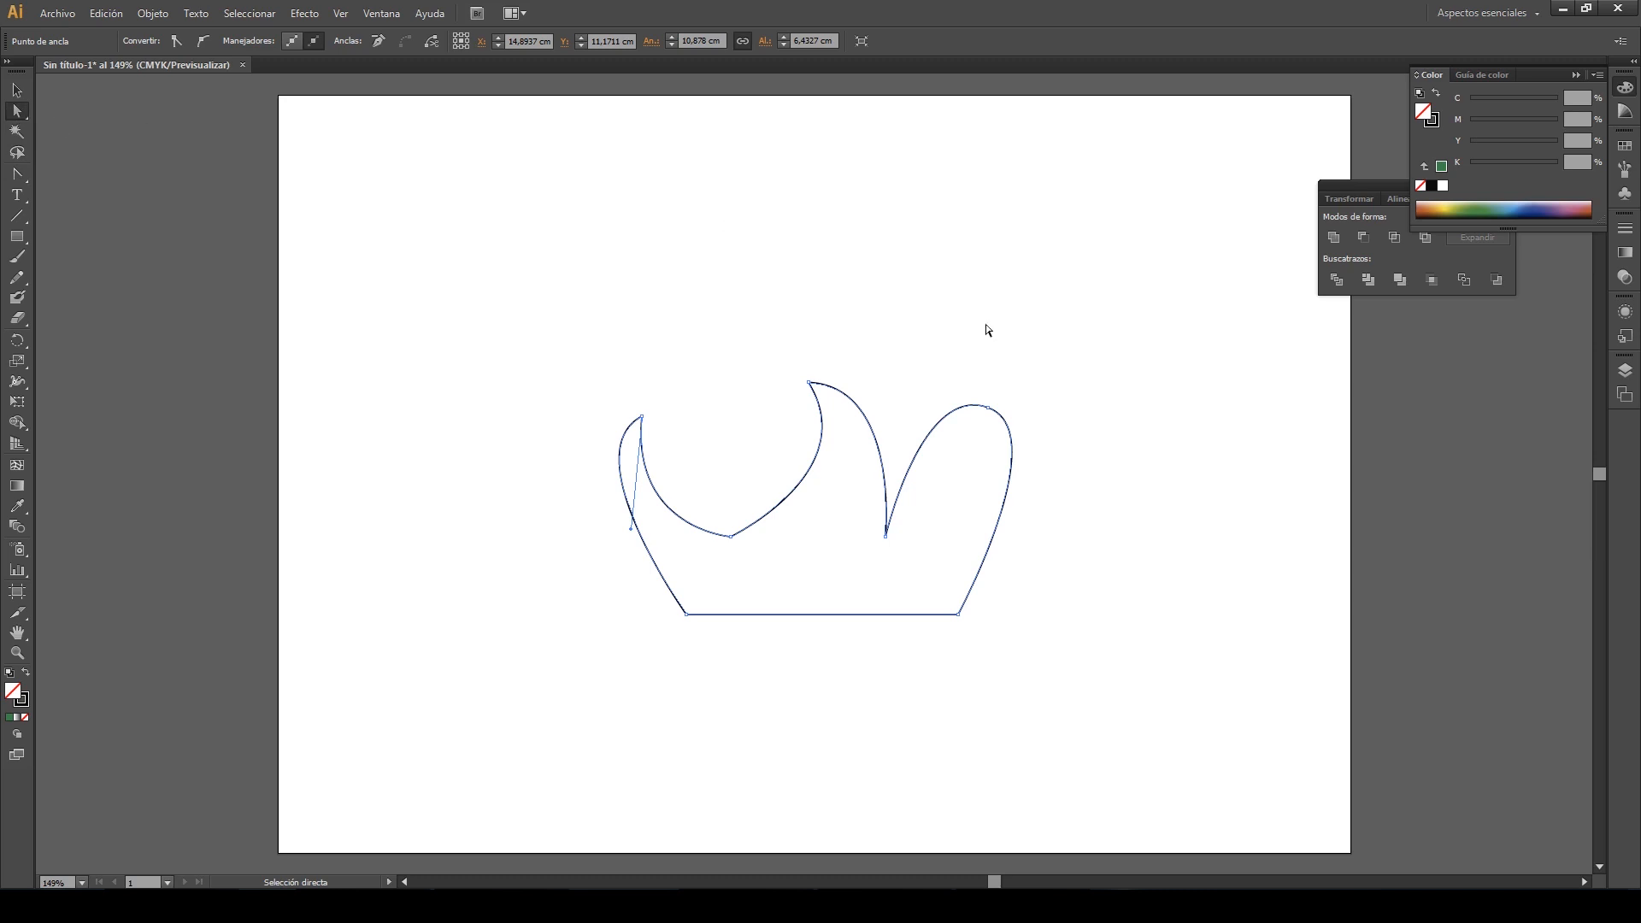
pyautogui.click(989, 410)
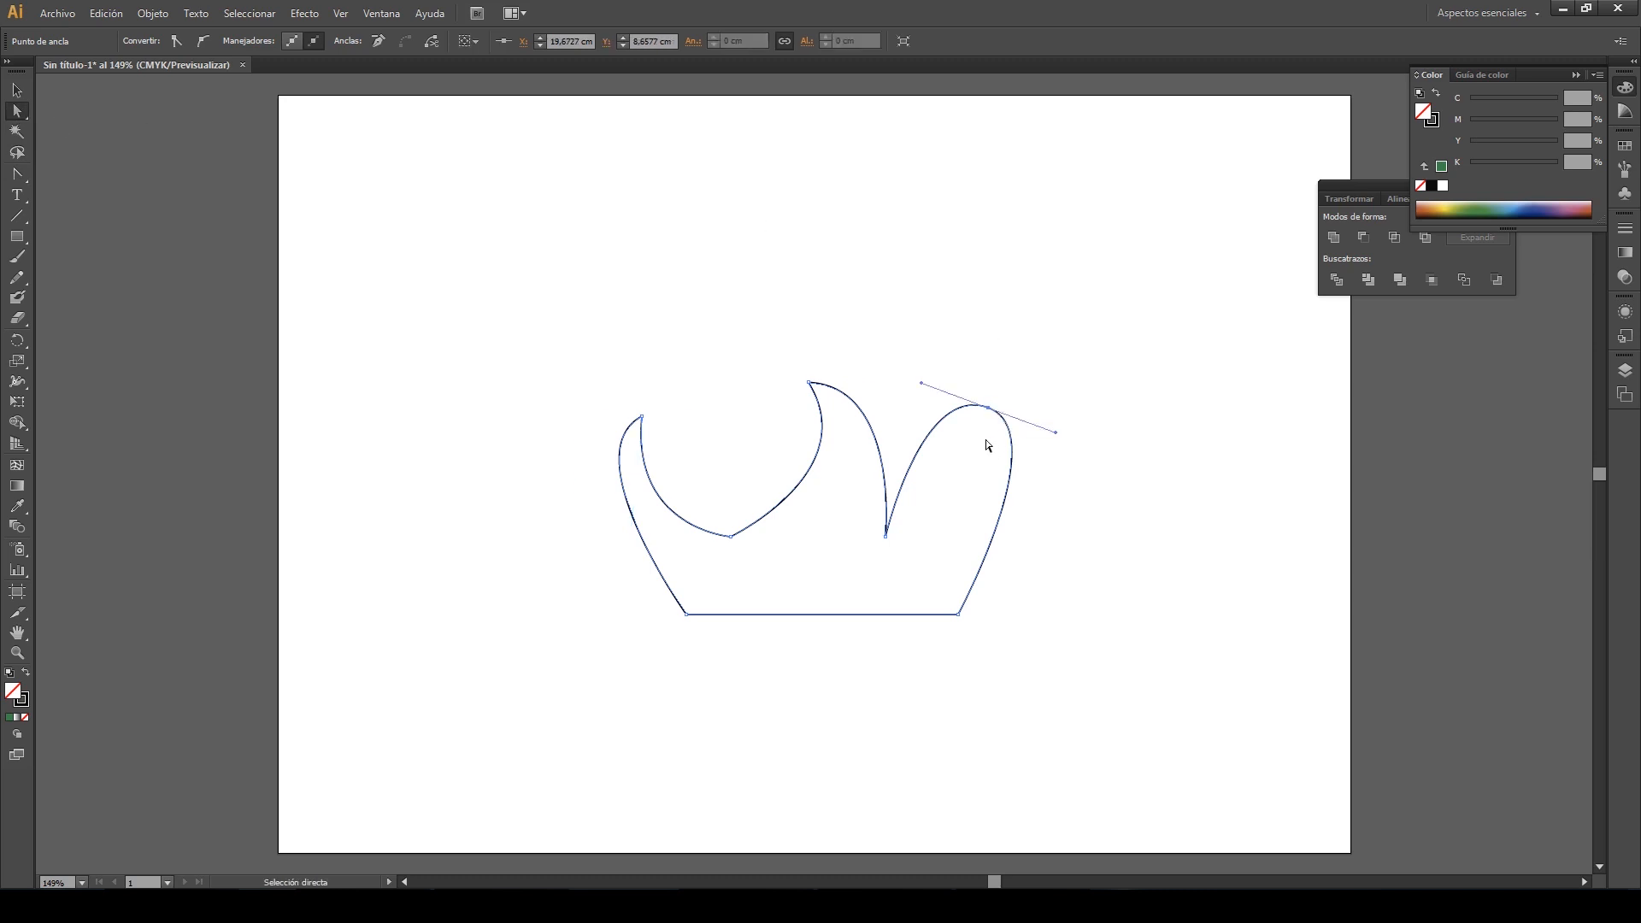
pyautogui.moveTo(990, 409)
pyautogui.mouseDown()
pyautogui.moveTo(1002, 398)
pyautogui.moveTo(993, 414)
pyautogui.mouseUp()
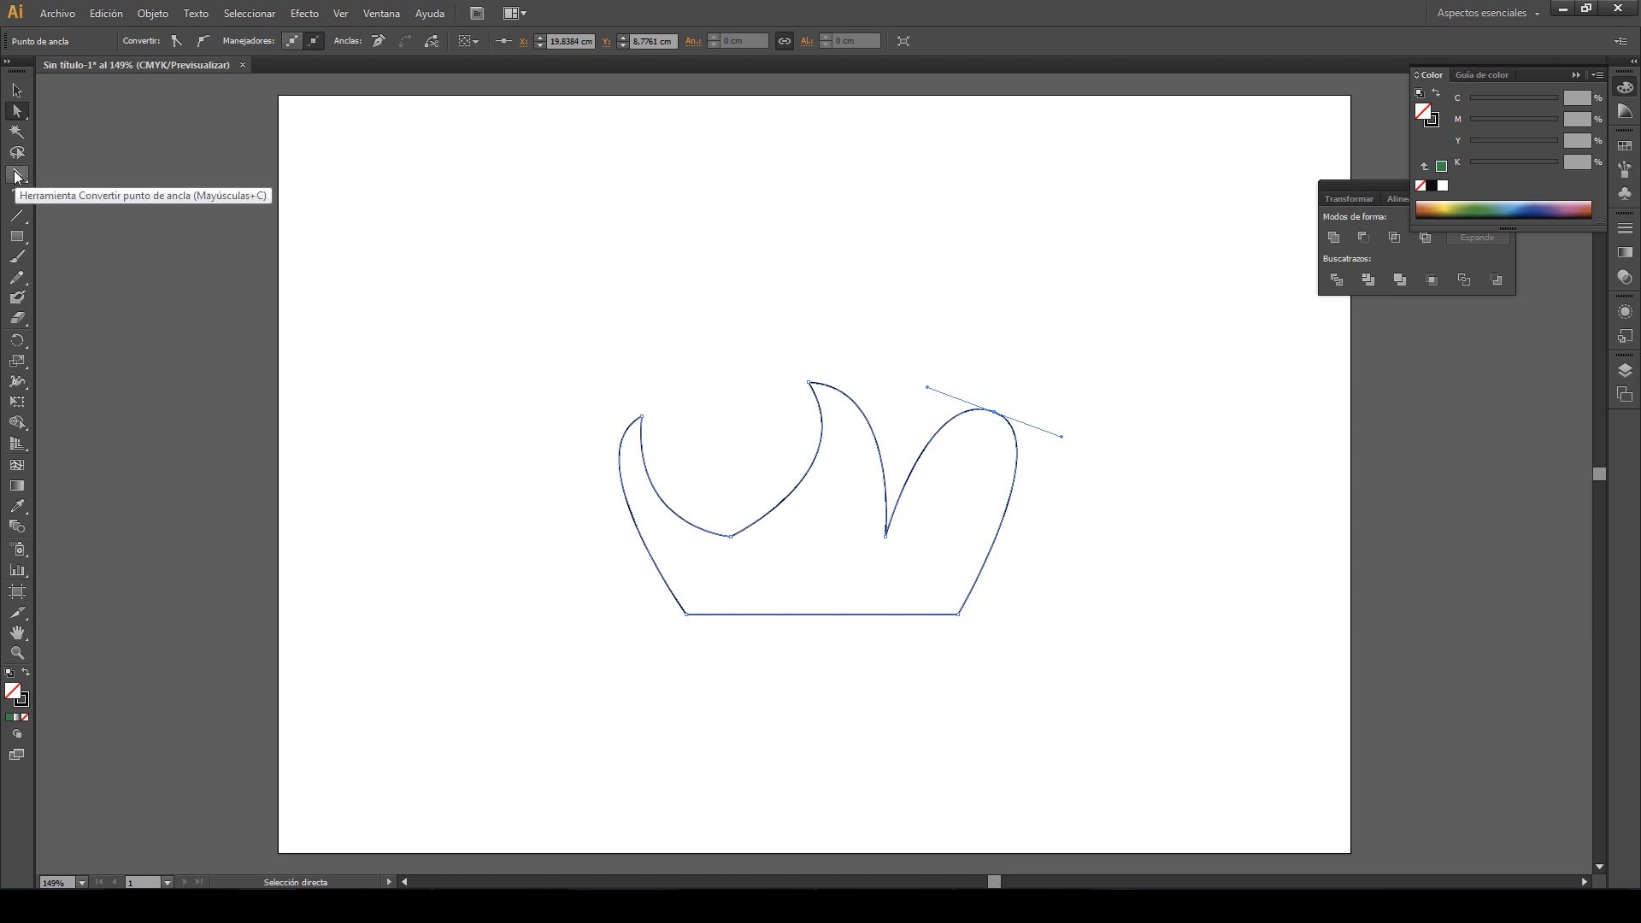
pyautogui.click(17, 175)
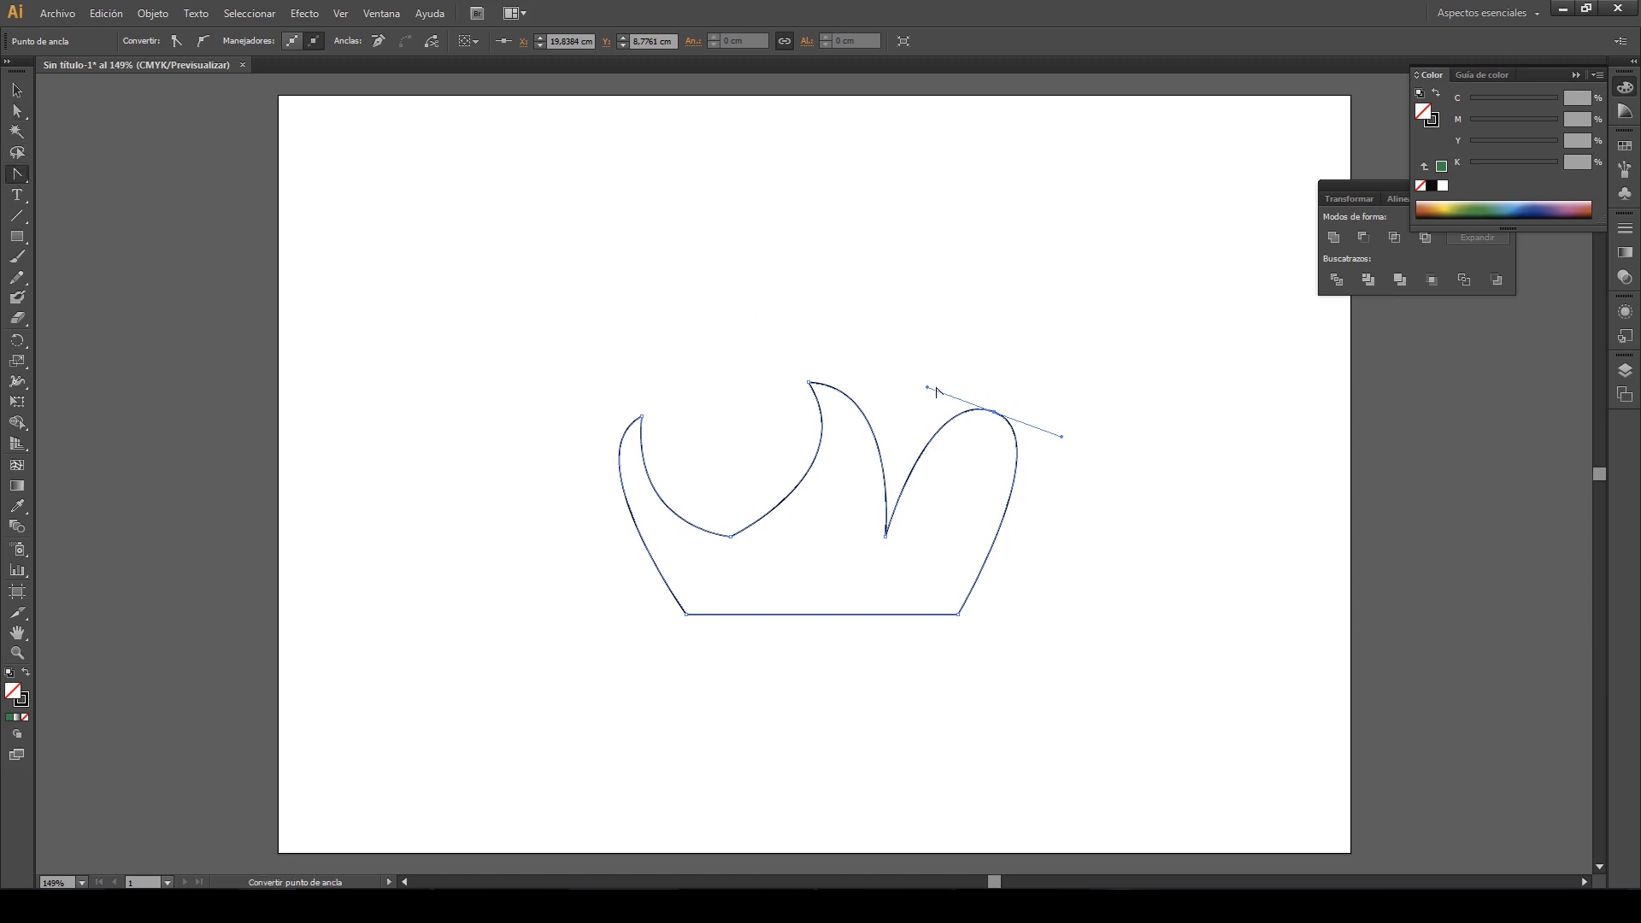
pyautogui.moveTo(928, 388); pyautogui.dragTo(995, 514)
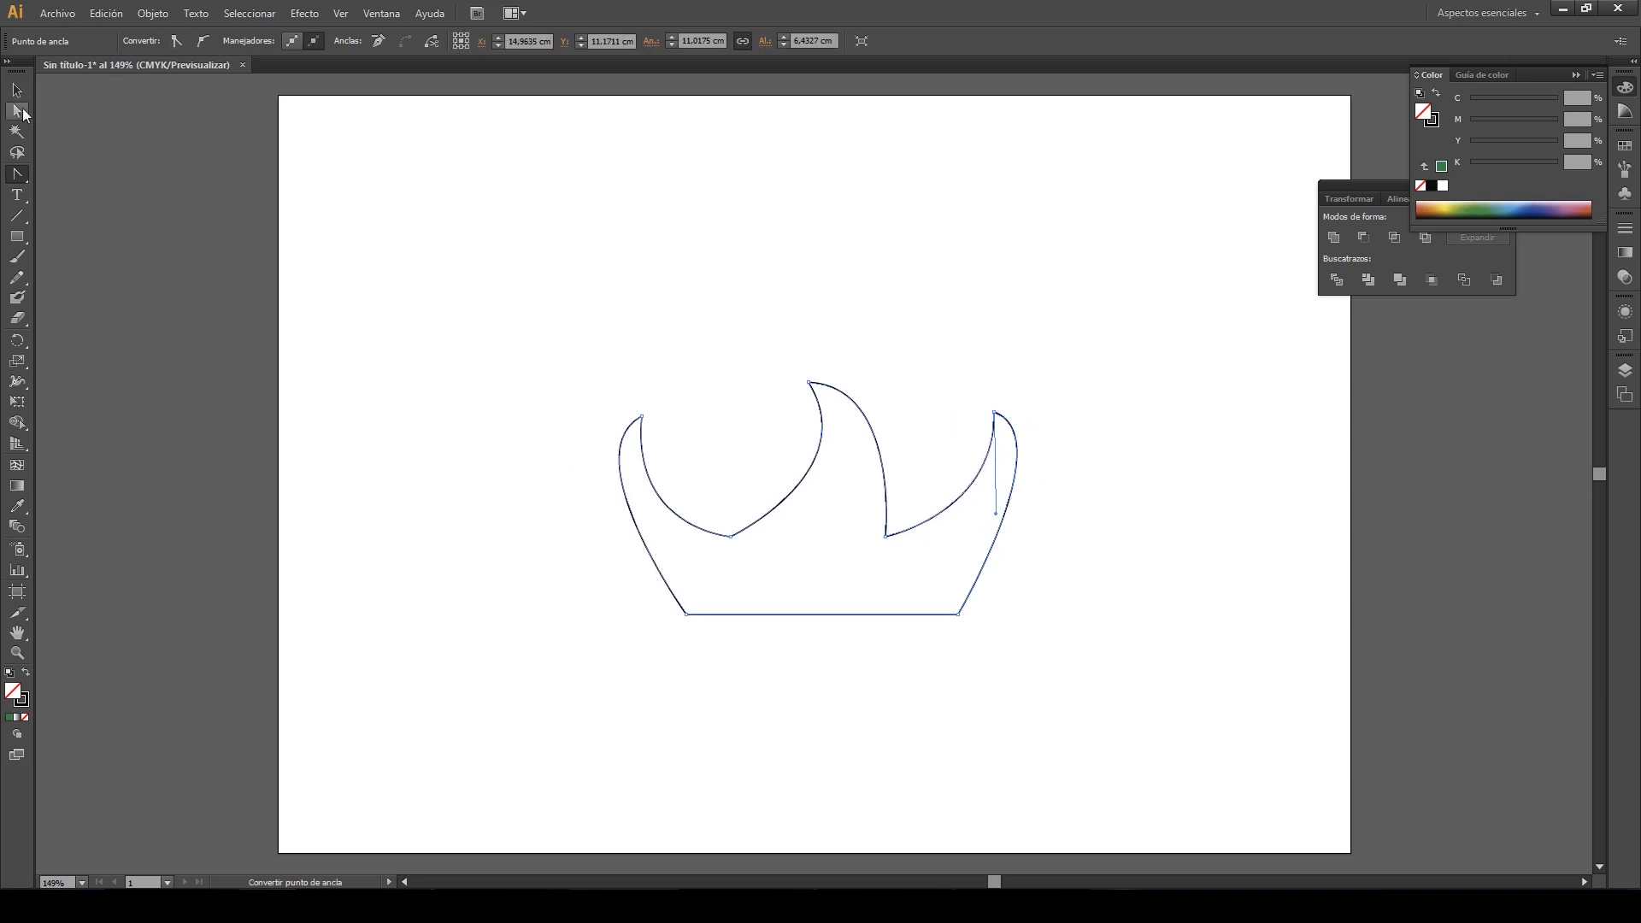
# Move the right peak to about X 19.5, Y 8.1 cm with Direct Selection and swing its inner handle slightly outward
pyautogui.click(17, 111)
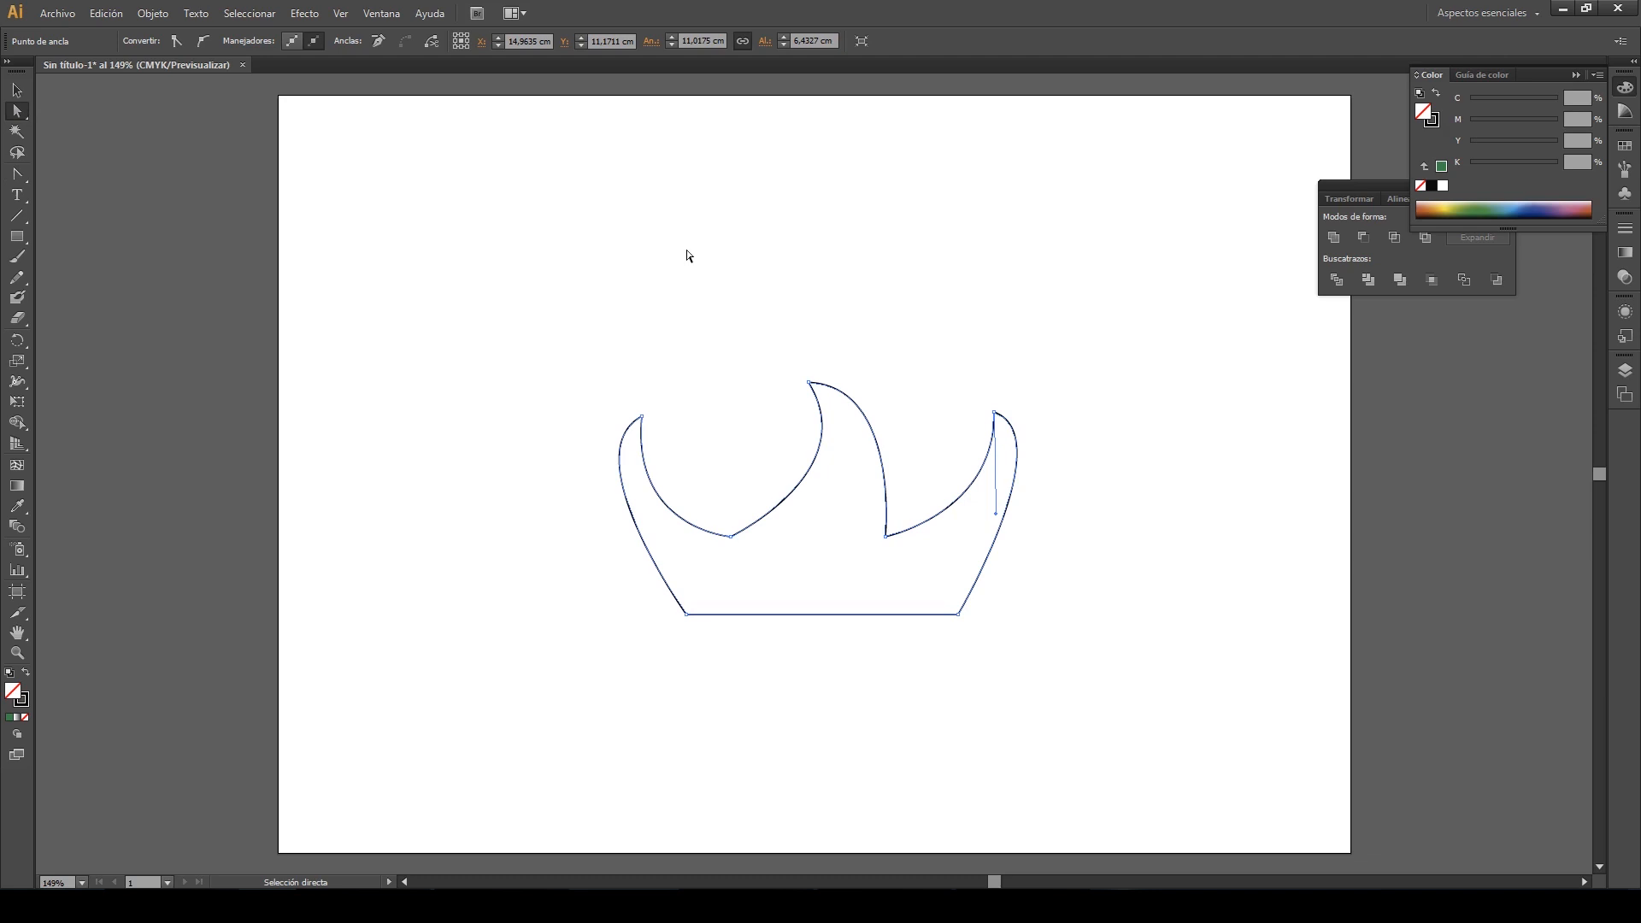
pyautogui.moveTo(995, 413); pyautogui.dragTo(1104, 419)
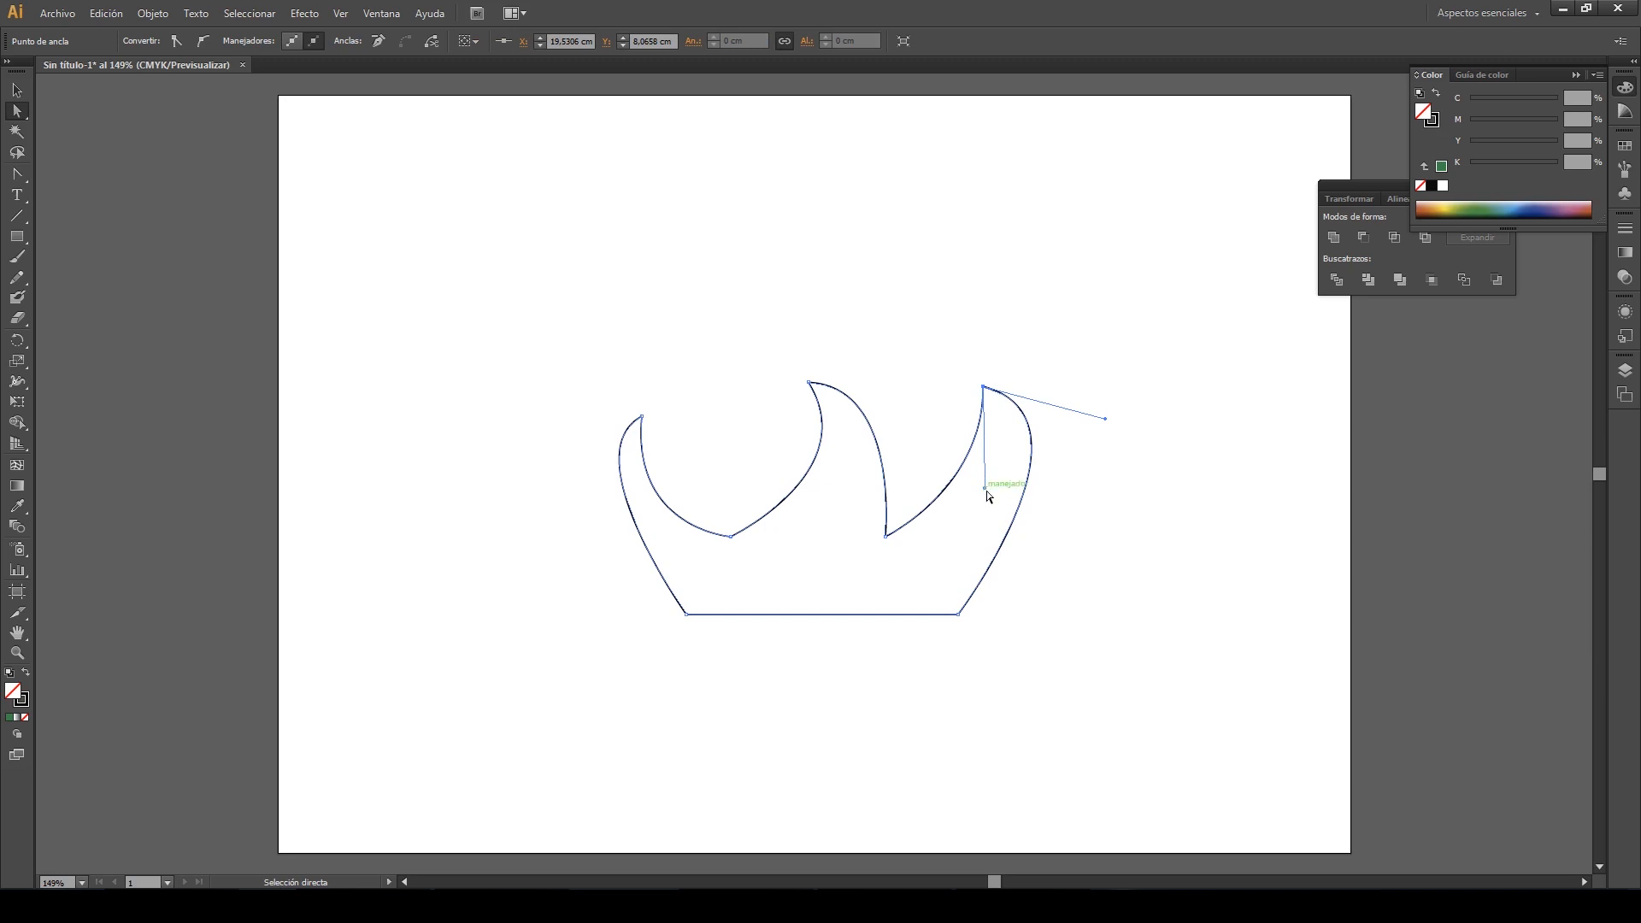
pyautogui.moveTo(984, 487); pyautogui.dragTo(1015, 479)
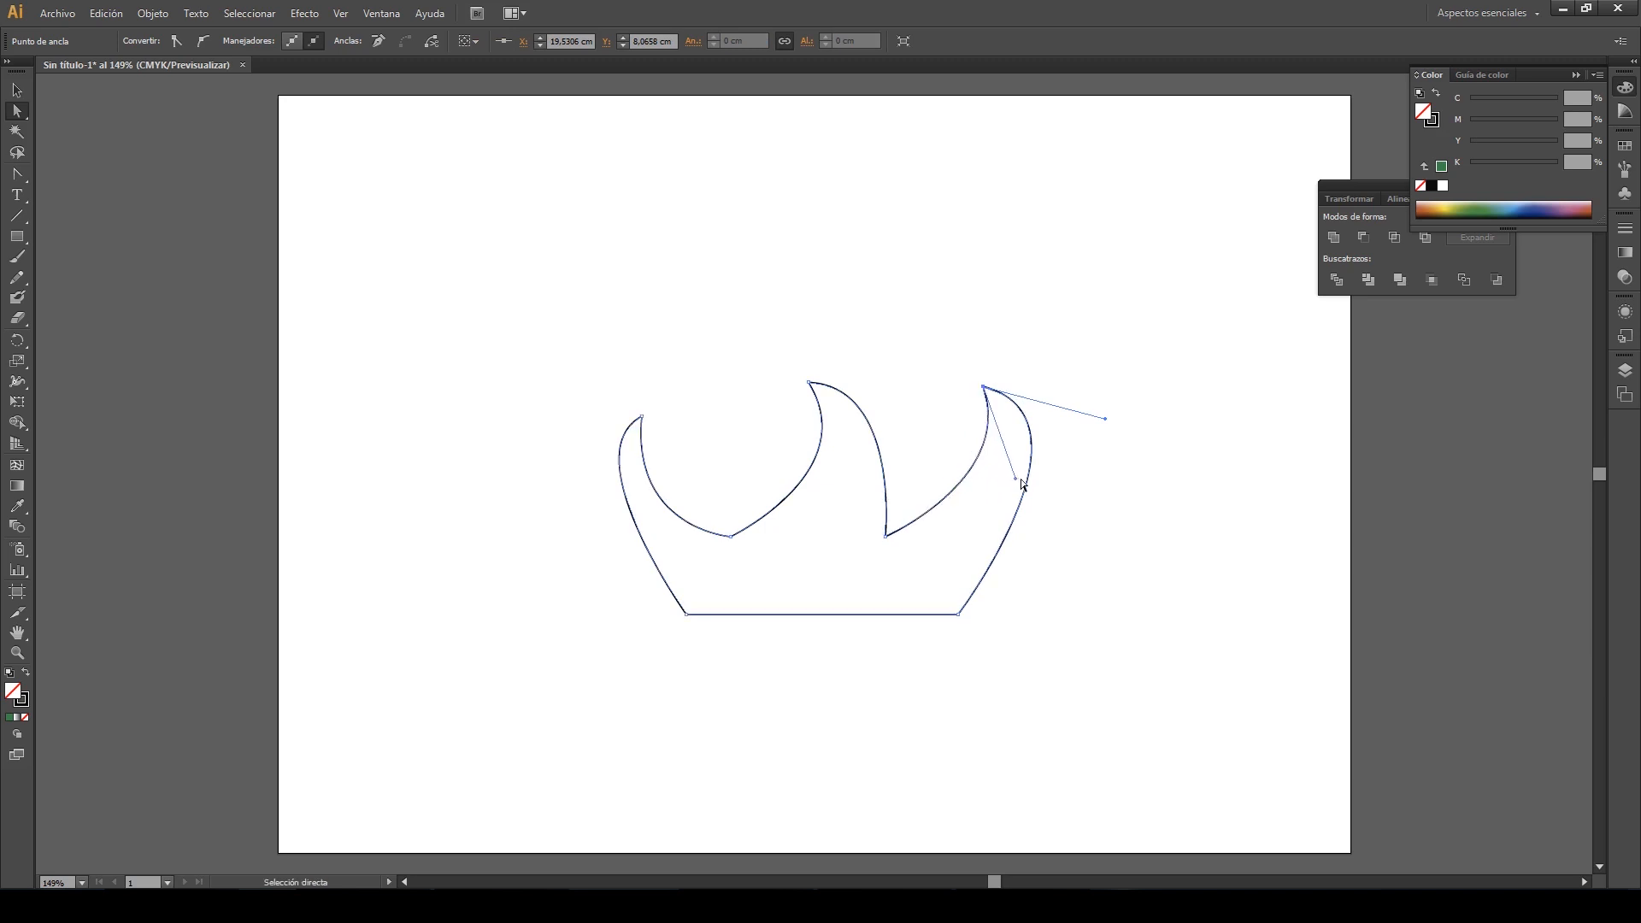
# Reverse the middle peak's hook by pulling its left handle out horizontally and swinging its right handle down to the left
pyautogui.click(809, 383)
pyautogui.moveTo(901, 386)
pyautogui.mouseDown()
pyautogui.moveTo(908, 362)
pyautogui.moveTo(918, 382)
pyautogui.mouseUp()
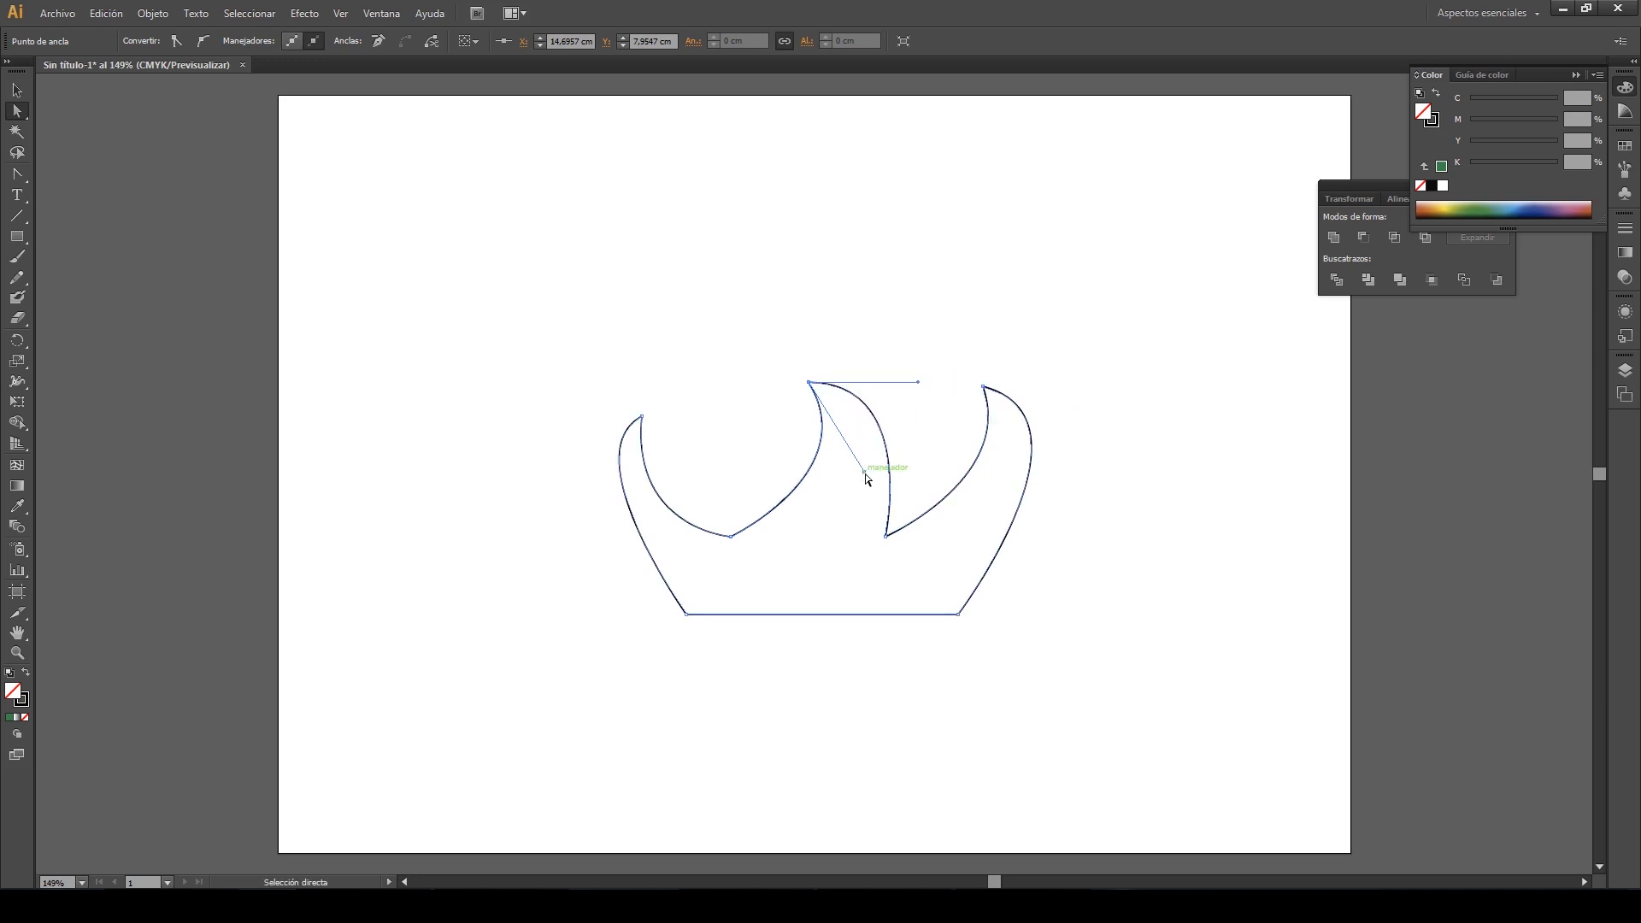
pyautogui.moveTo(866, 476); pyautogui.dragTo(672, 377)
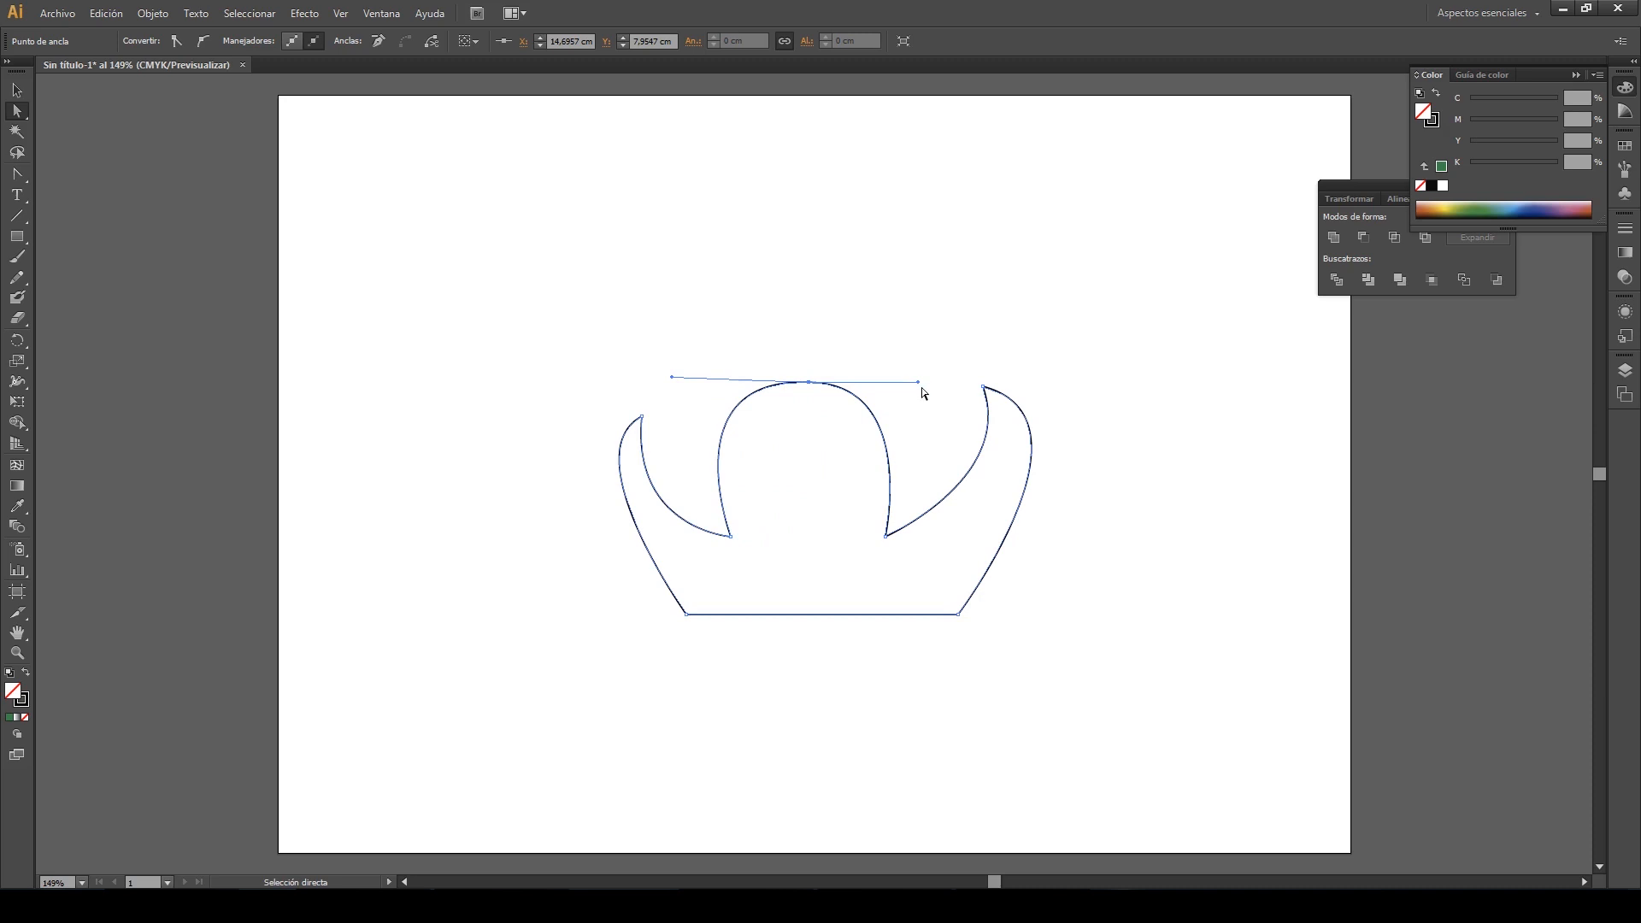
pyautogui.moveTo(919, 382); pyautogui.dragTo(710, 495)
# Swing both handles of the left peak inward to flip its hook, and place the peak at about X 8.5, Y 9.2 cm
pyautogui.click(640, 417)
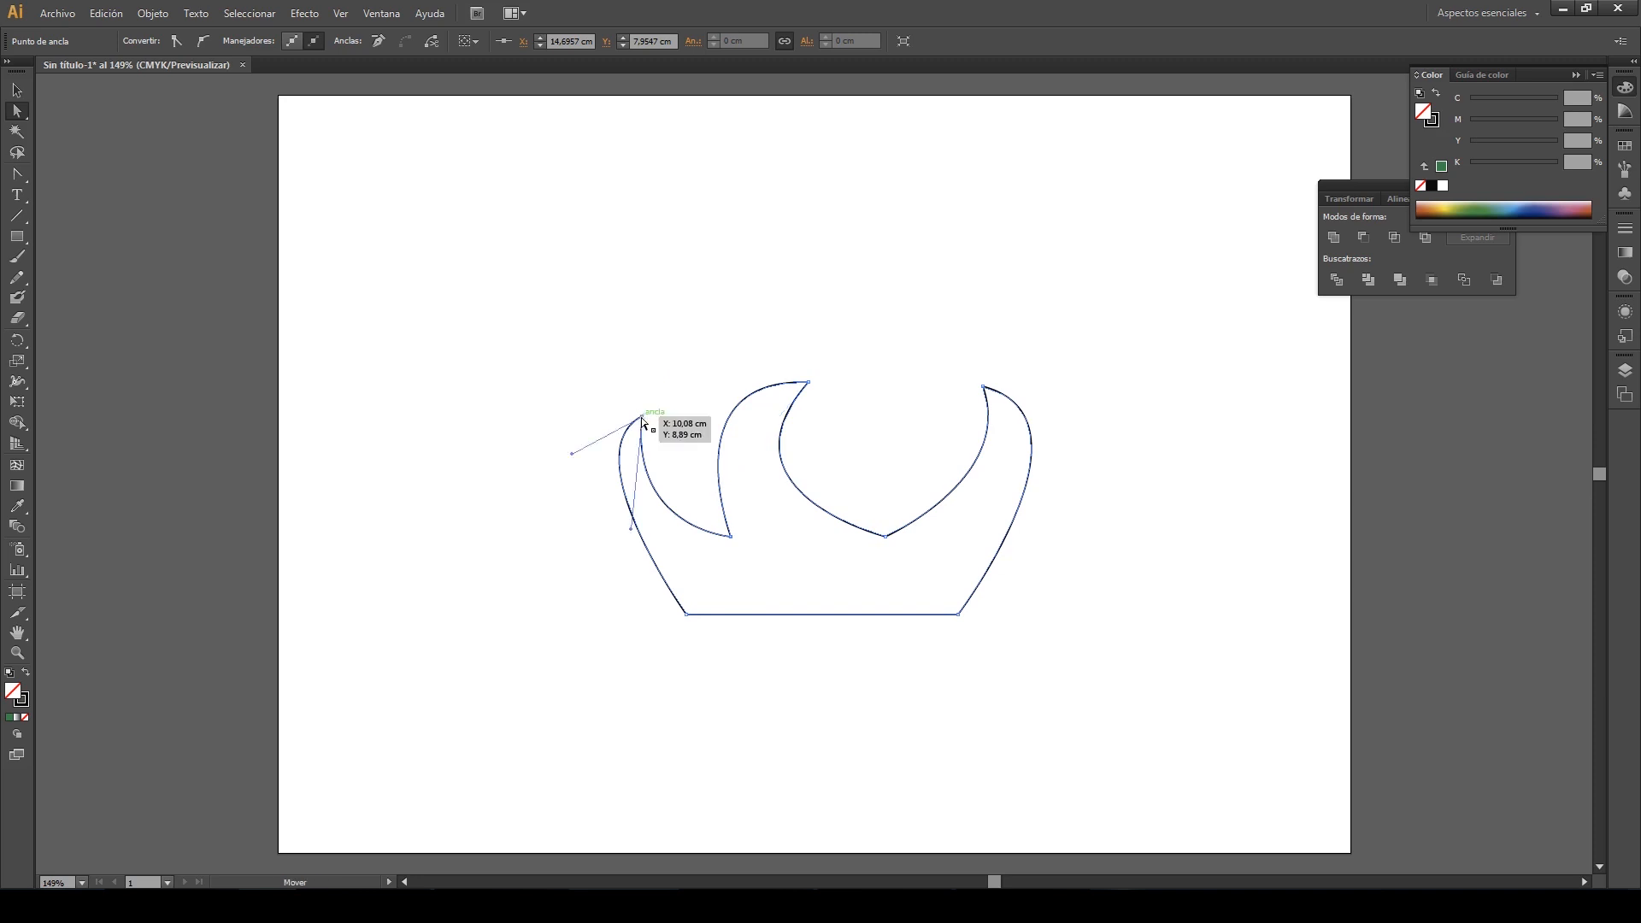
pyautogui.moveTo(631, 528); pyautogui.dragTo(670, 401)
pyautogui.moveTo(571, 455); pyautogui.dragTo(744, 524)
pyautogui.moveTo(642, 415); pyautogui.dragTo(672, 398)
pyautogui.moveTo(693, 538); pyautogui.dragTo(689, 500)
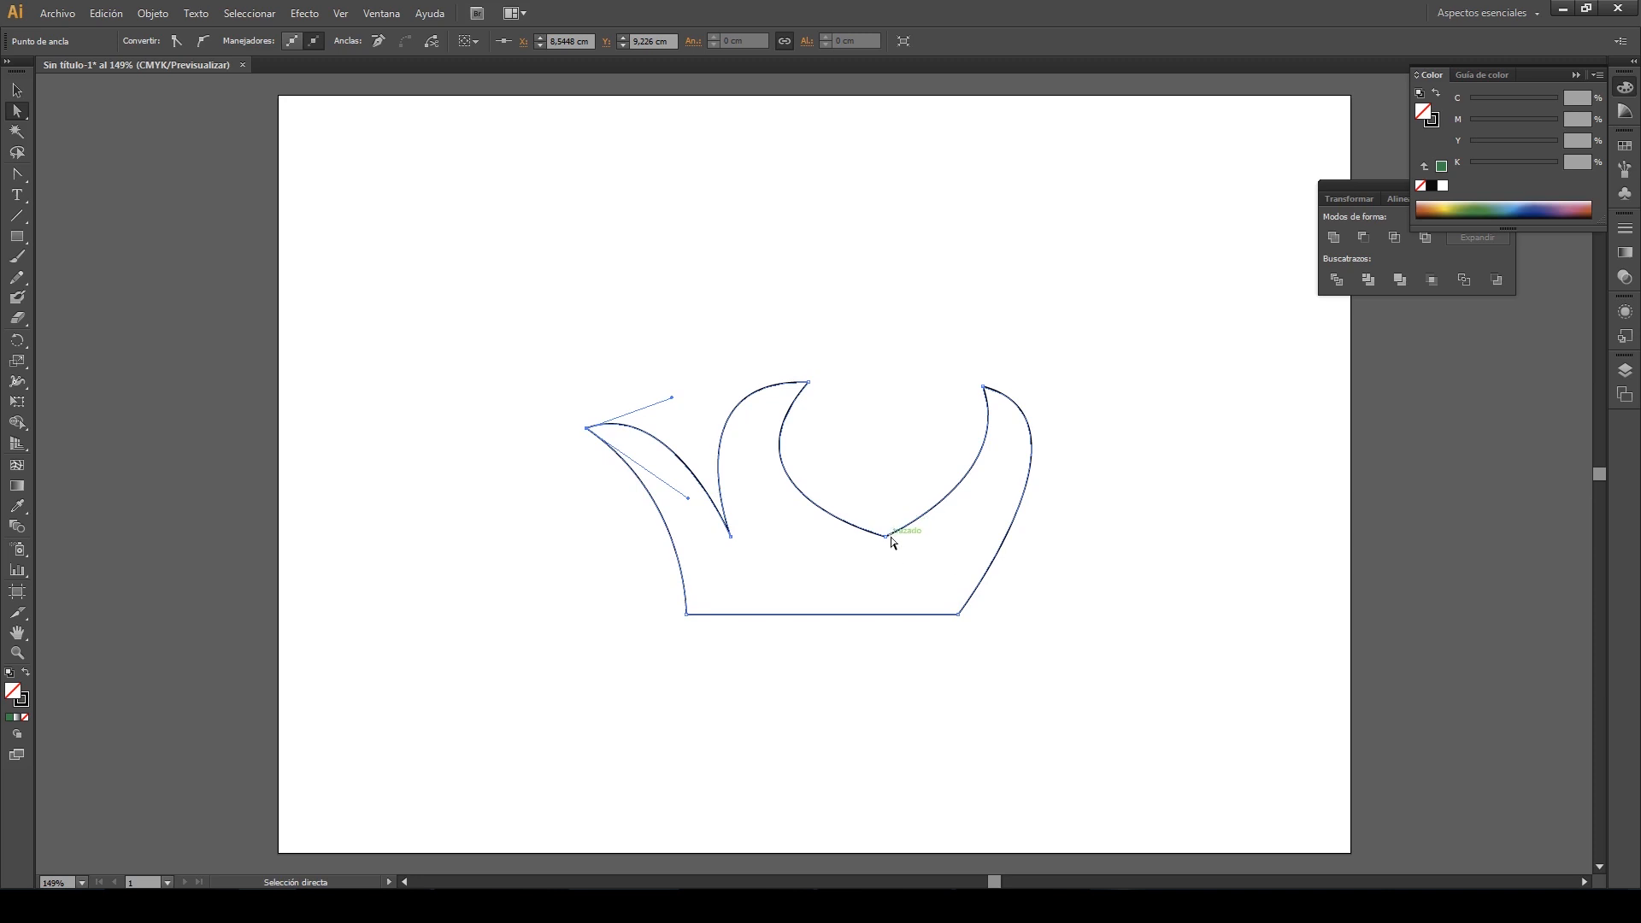
# Shift the right valley slightly outward, move the right peak to about X 18.6, Y 8.2 cm, and adjust both of its handles
pyautogui.moveTo(886, 537); pyautogui.dragTo(901, 538)
pyautogui.moveTo(982, 386); pyautogui.dragTo(948, 391)
pyautogui.moveTo(981, 483); pyautogui.dragTo(989, 461)
pyautogui.moveTo(1072, 423); pyautogui.dragTo(1123, 423)
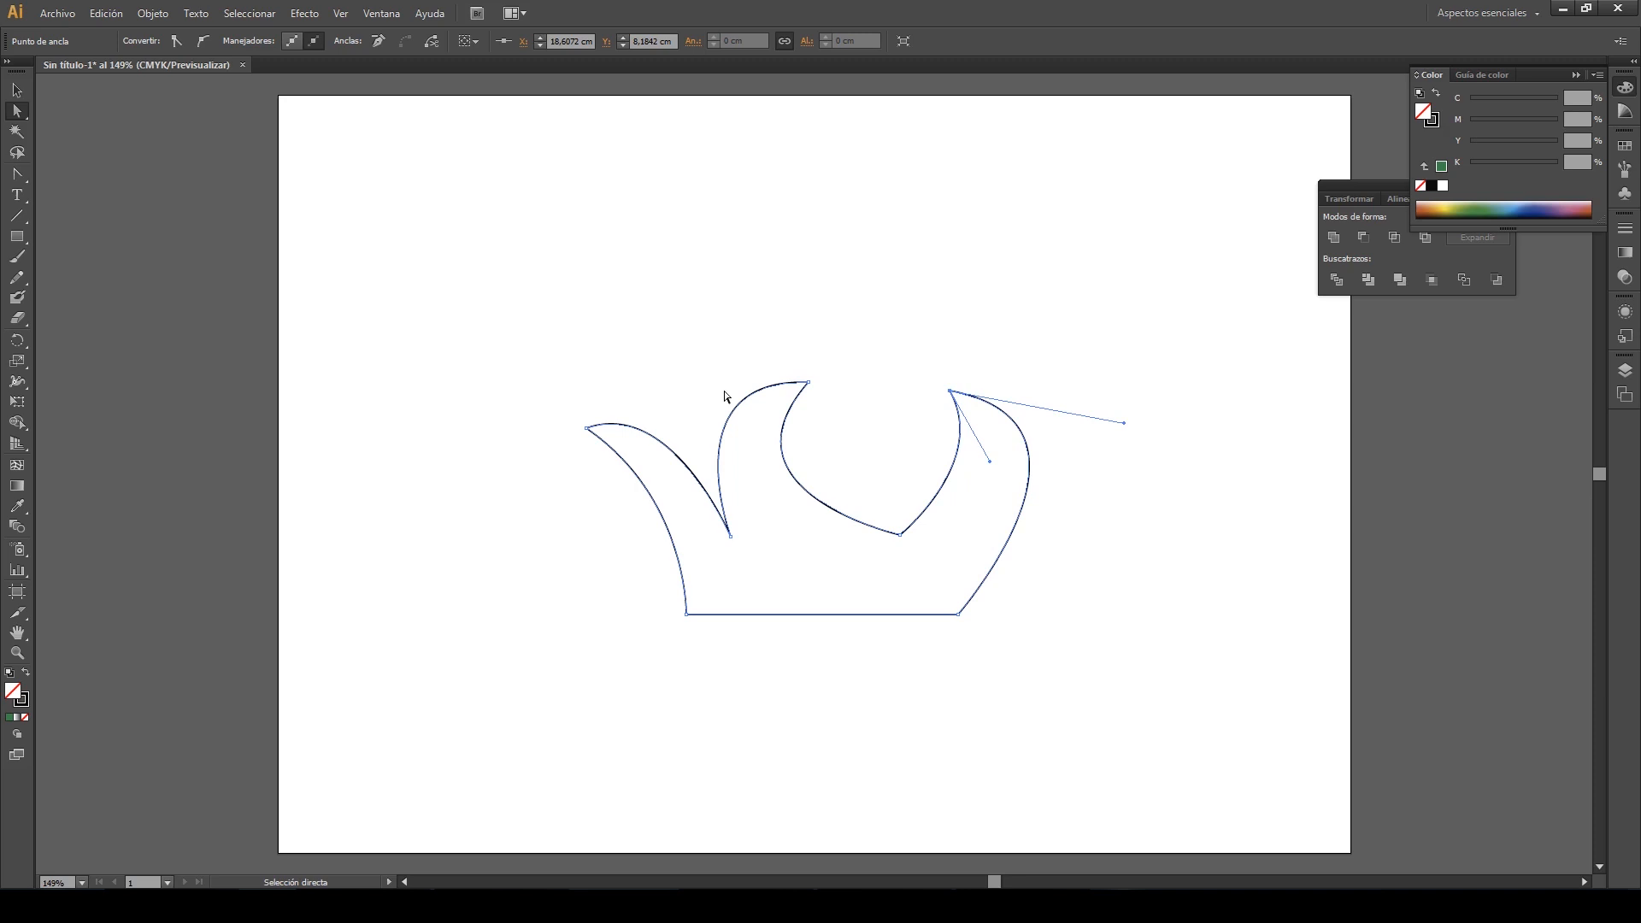
# Move the right peak to about X 18.1, Y 8.3 cm, swing its inner handle outward, and shift the middle peak to X 15.9, Y 8.0 cm
pyautogui.moveTo(951, 392); pyautogui.dragTo(932, 394)
pyautogui.moveTo(970, 466); pyautogui.dragTo(1016, 462)
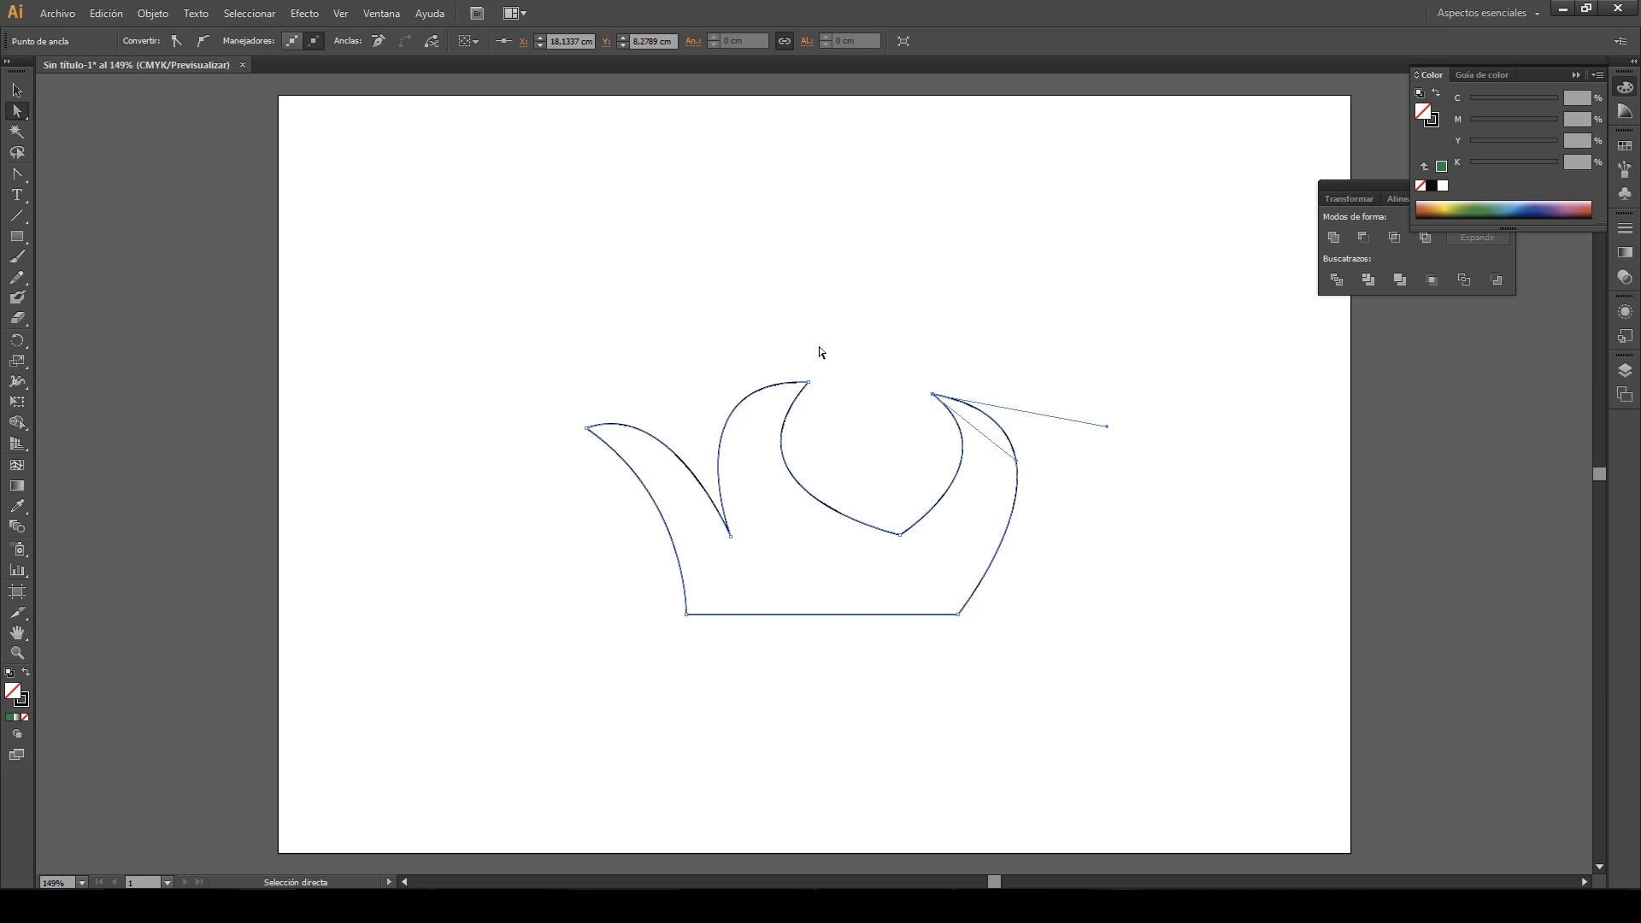
pyautogui.moveTo(808, 385); pyautogui.dragTo(853, 384)
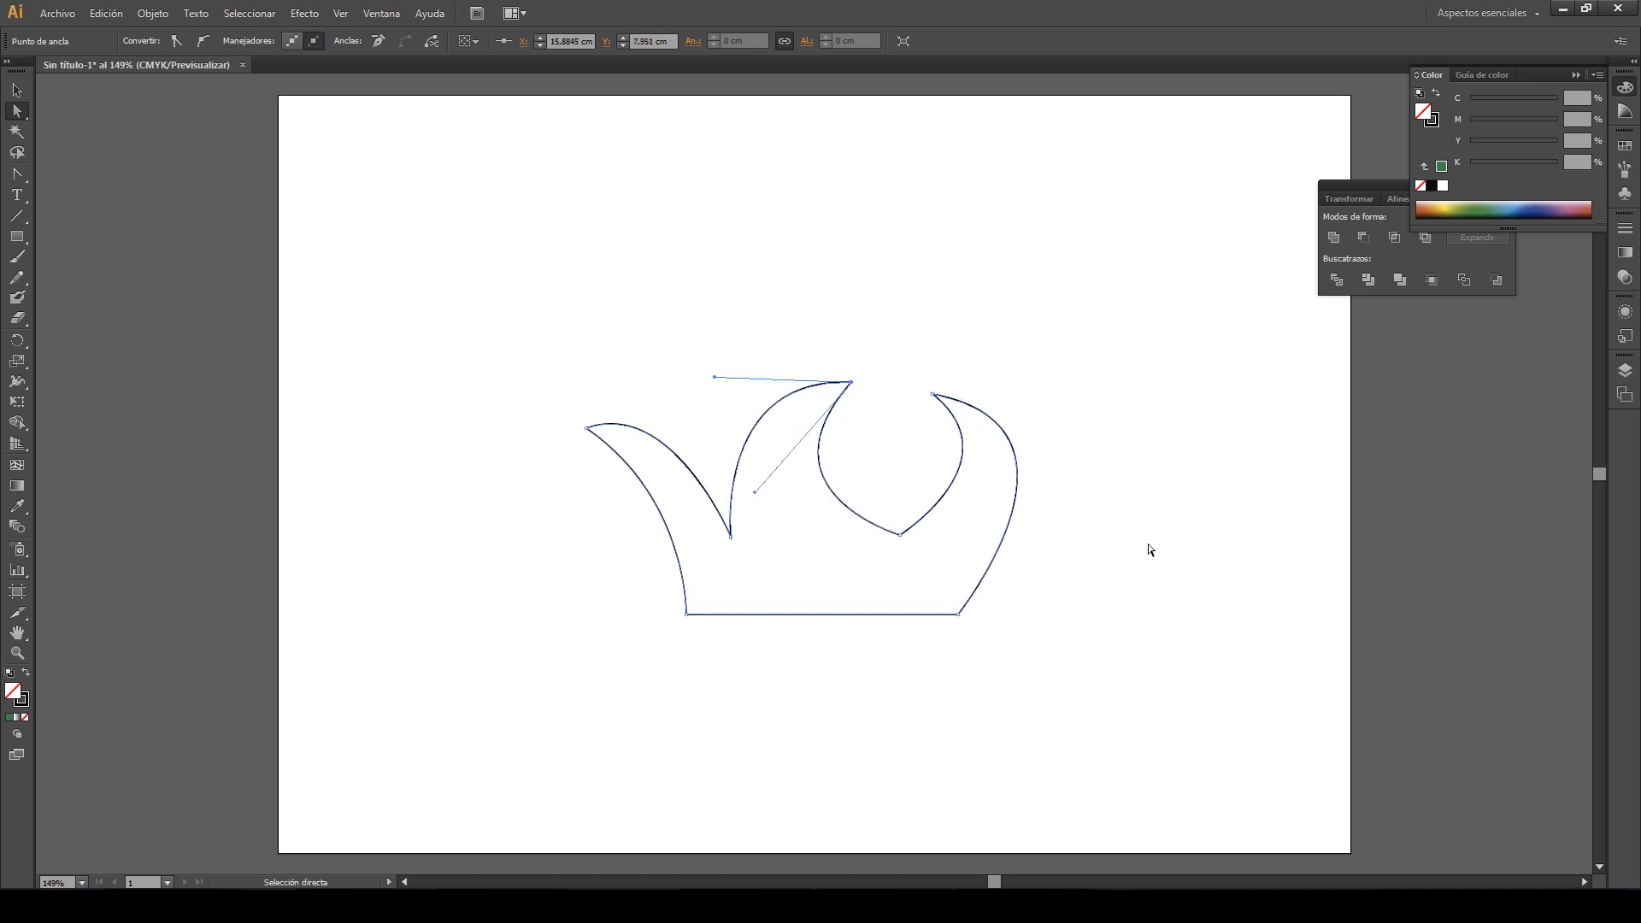